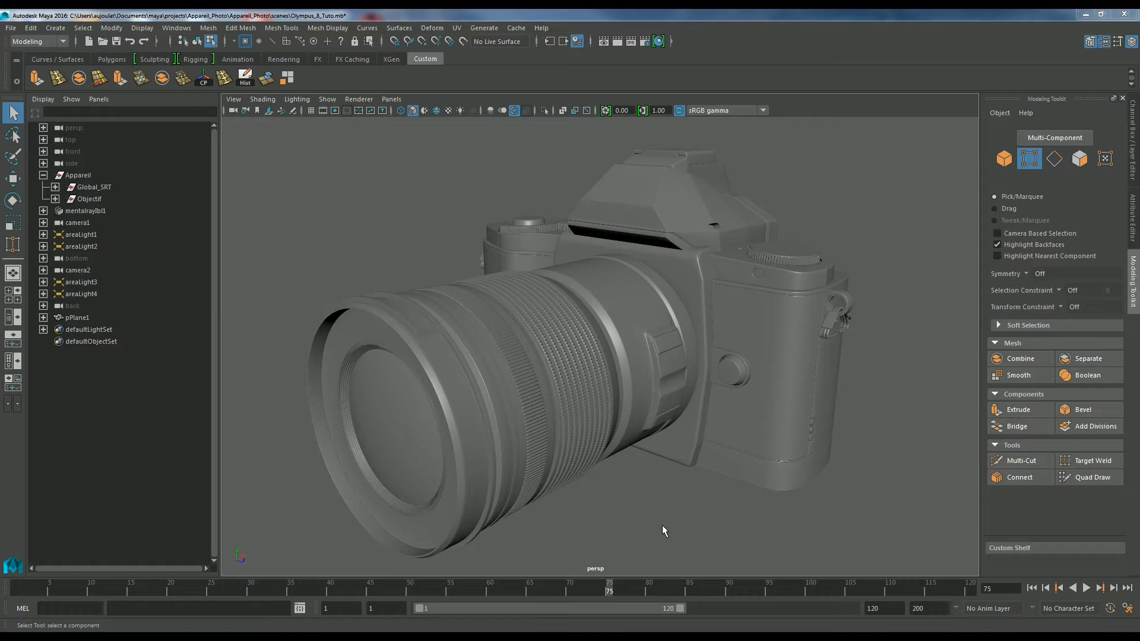
# - Examine the finished camera model from both sides, checking the mesh of the lens rings and the body
pyautogui.keyDown('alt'); pyautogui.moveTo(607, 495); pyautogui.dragTo(703, 501); pyautogui.keyUp('alt')
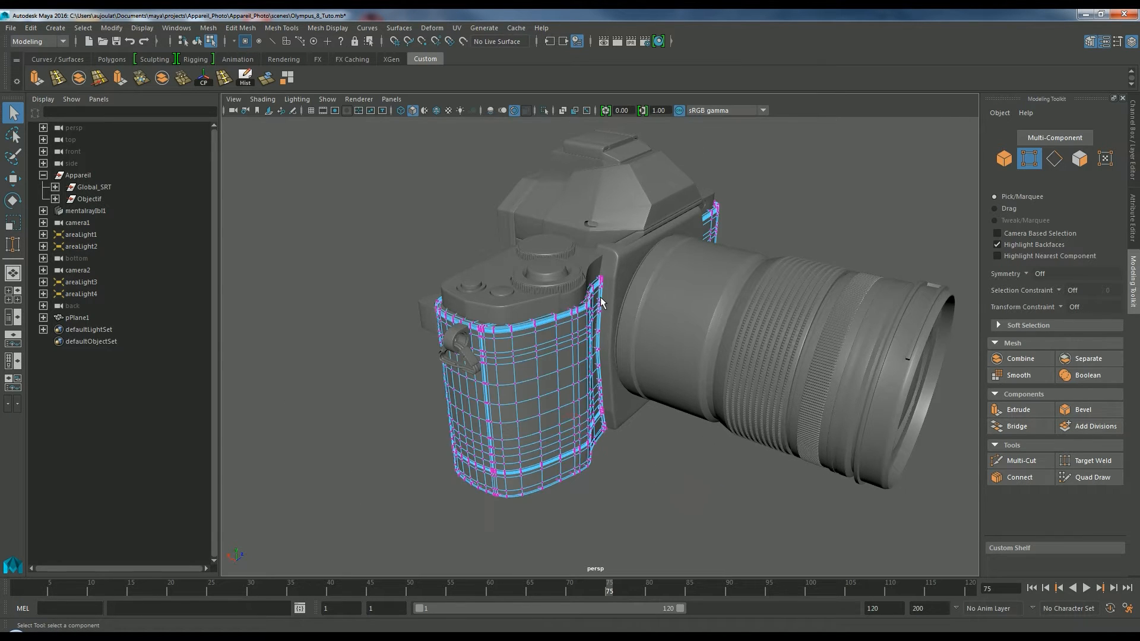
pyautogui.click(759, 344)
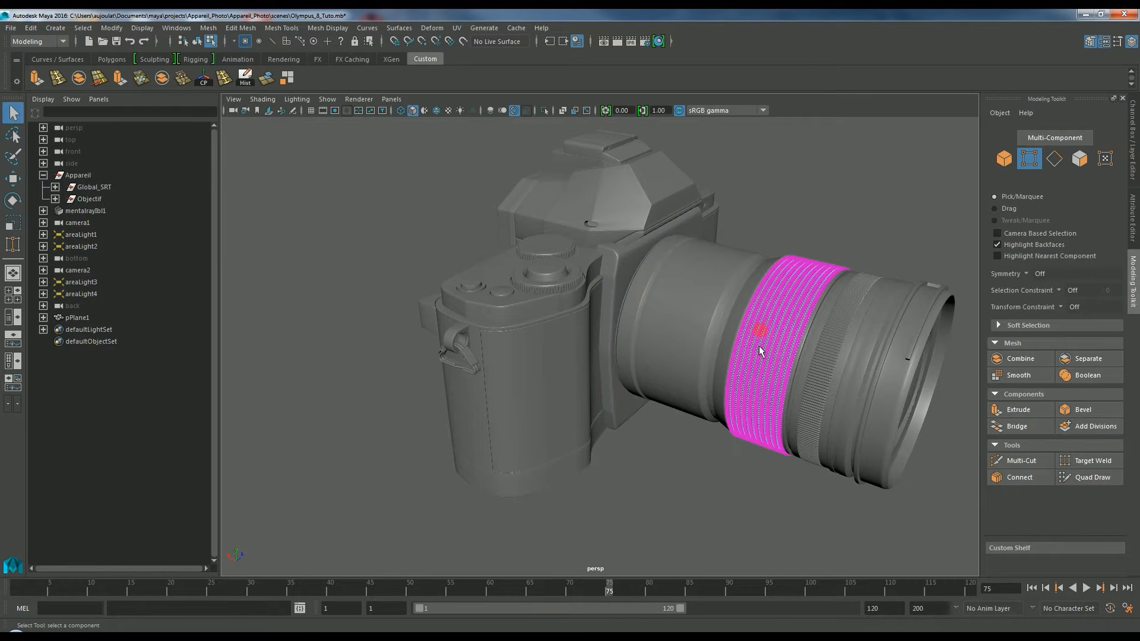
pyautogui.moveTo(641, 331); pyautogui.dragTo(690, 284, button='right')
pyautogui.click(689, 273)
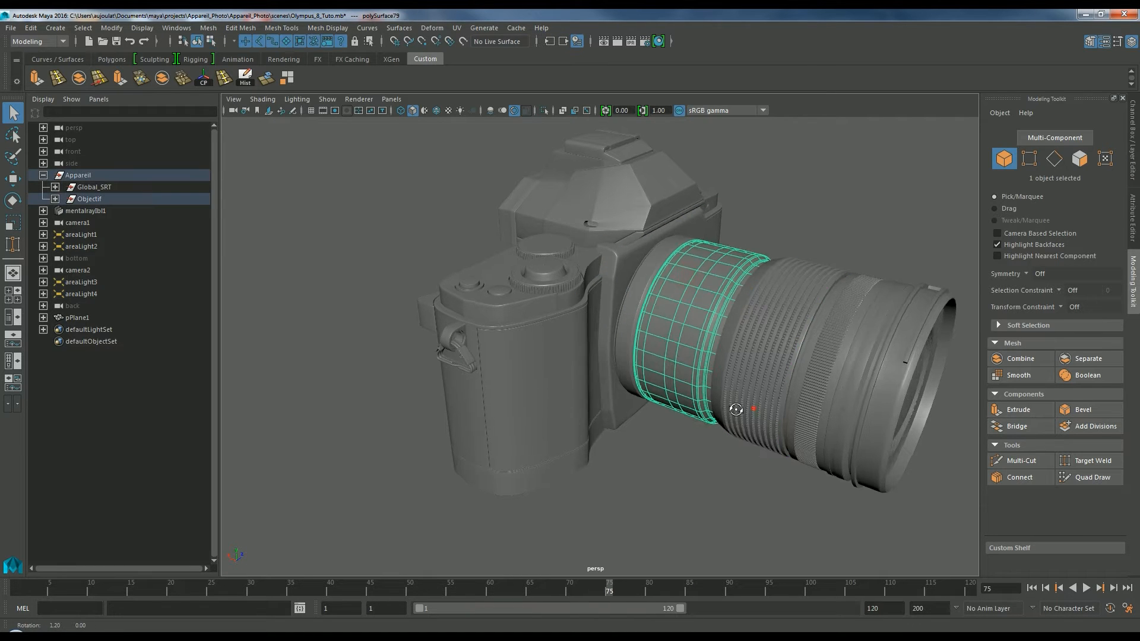
pyautogui.keyDown('alt'); pyautogui.moveTo(689, 273); pyautogui.dragTo(627, 407); pyautogui.keyUp('alt')
pyautogui.click(736, 372)
pyautogui.keyDown('alt'); pyautogui.moveTo(853, 301); pyautogui.dragTo(860, 281); pyautogui.keyUp('alt')
pyautogui.click(688, 264)
pyautogui.click(829, 242)
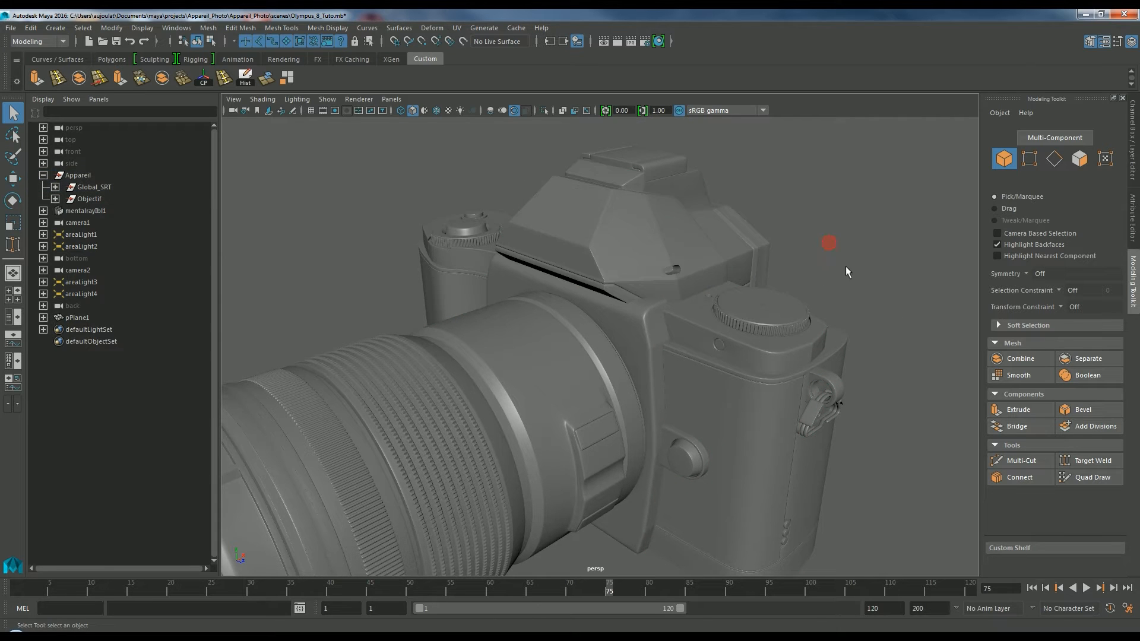
# - Examine the viewfinder housing up close and inspect the wireframe around its small oval opening
pyautogui.scroll(2, 768, 285)
pyautogui.keyDown('alt'); pyautogui.moveTo(794, 276); pyautogui.dragTo(718, 322); pyautogui.keyUp('alt')
pyautogui.scroll(3, 753, 325)
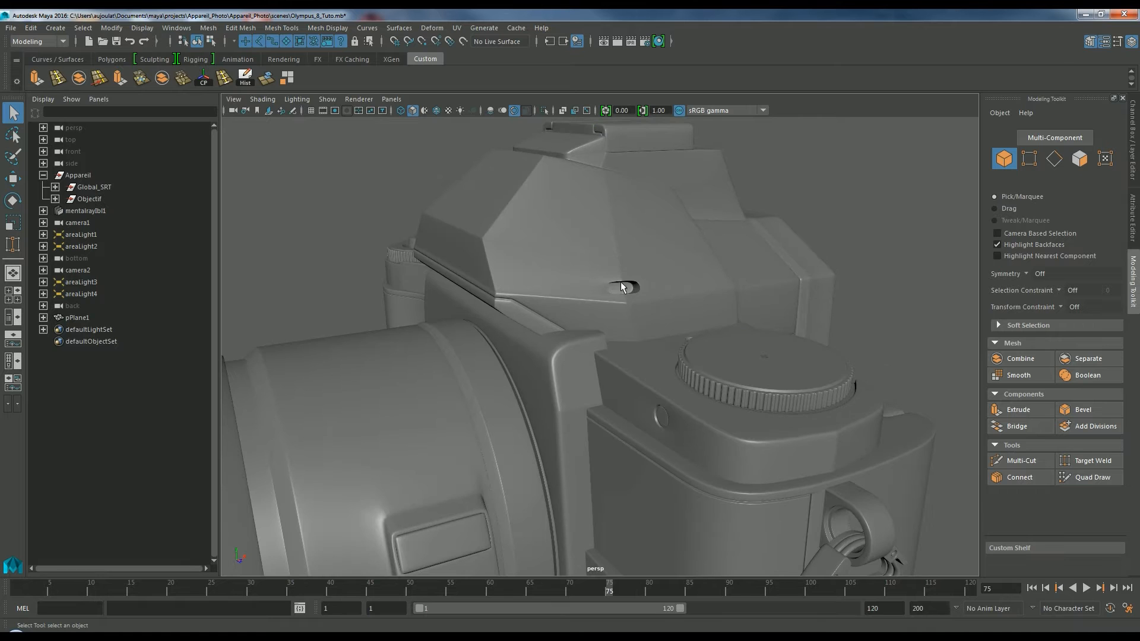
pyautogui.keyDown('alt'); pyautogui.moveTo(625, 291); pyautogui.dragTo(666, 278); pyautogui.keyUp('alt')
pyautogui.click(658, 257)
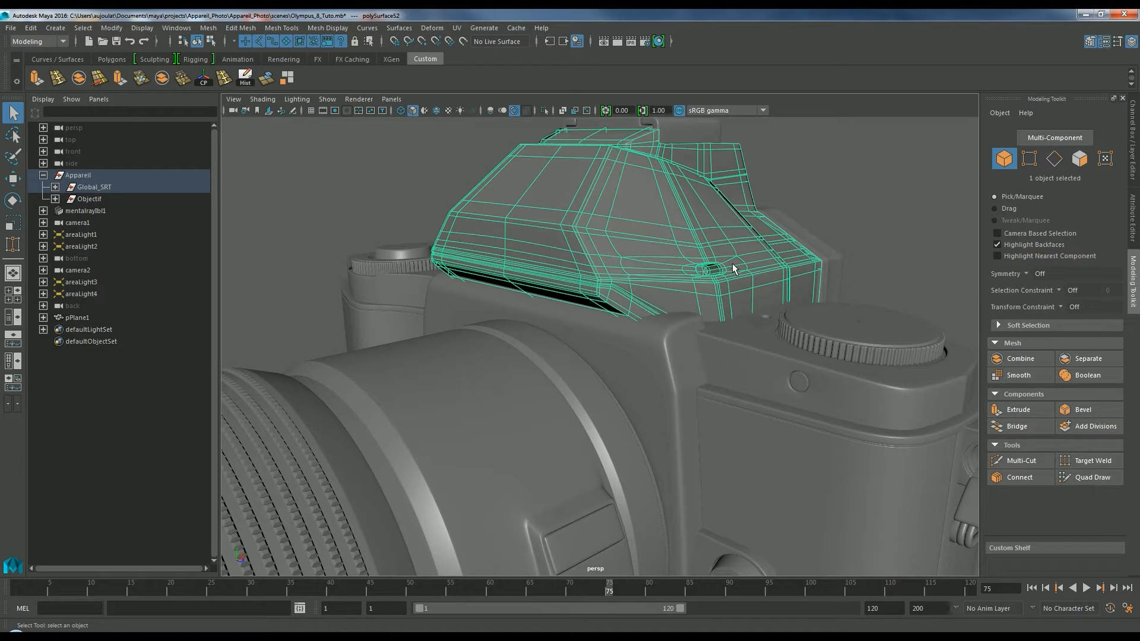
pyautogui.keyDown('alt'); pyautogui.moveTo(723, 274); pyautogui.dragTo(741, 292); pyautogui.keyUp('alt')
pyautogui.scroll(2, 741, 292)
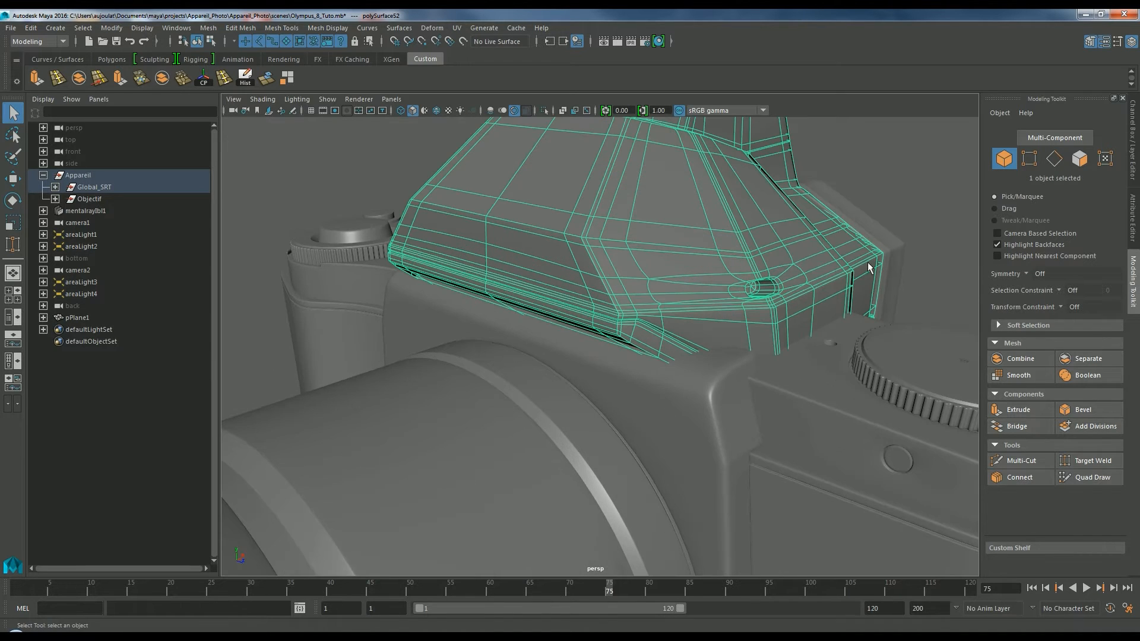
pyautogui.click(929, 245)
pyautogui.click(774, 290)
pyautogui.click(914, 275)
# - Examine the dials and round buttons on the camera's top plate from several angles
pyautogui.keyDown('alt'); pyautogui.moveTo(797, 304); pyautogui.dragTo(697, 323); pyautogui.keyUp('alt')
pyautogui.keyDown('alt'); pyautogui.moveTo(783, 307); pyautogui.dragTo(732, 315); pyautogui.keyUp('alt')
pyautogui.scroll(2, 733, 317)
pyautogui.keyDown('alt'); pyautogui.moveTo(735, 320); pyautogui.dragTo(742, 295, button='middle'); pyautogui.keyUp('alt')
pyautogui.keyDown('alt'); pyautogui.moveTo(712, 315); pyautogui.dragTo(728, 315); pyautogui.keyUp('alt')
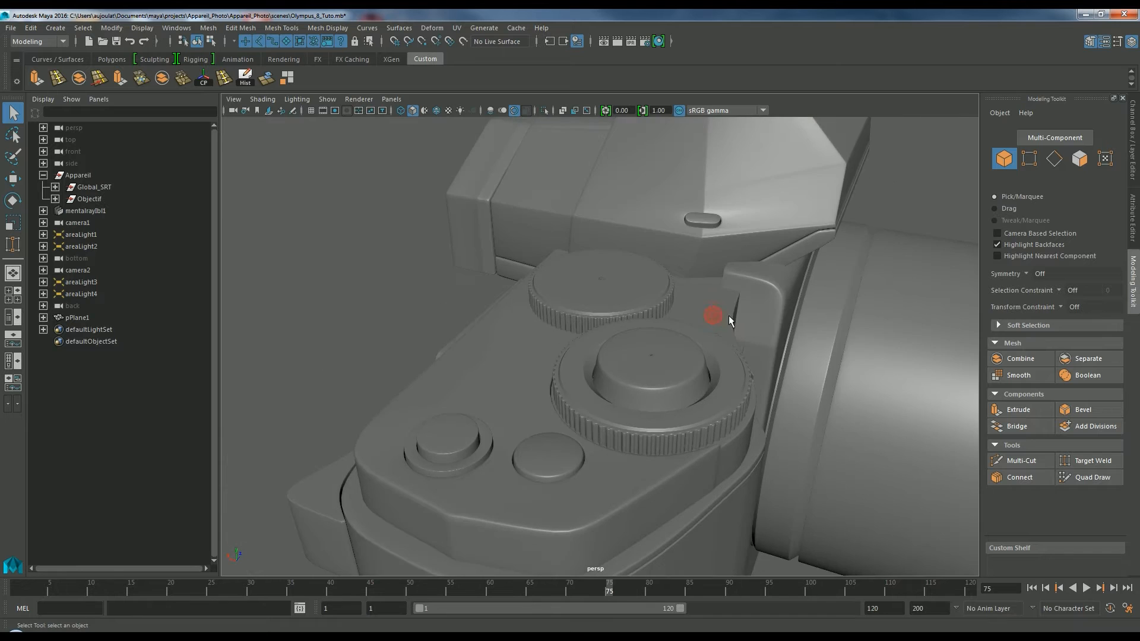
pyautogui.scroll(-2, 742, 342)
pyautogui.keyDown('alt'); pyautogui.moveTo(738, 373); pyautogui.dragTo(748, 373); pyautogui.keyUp('alt')
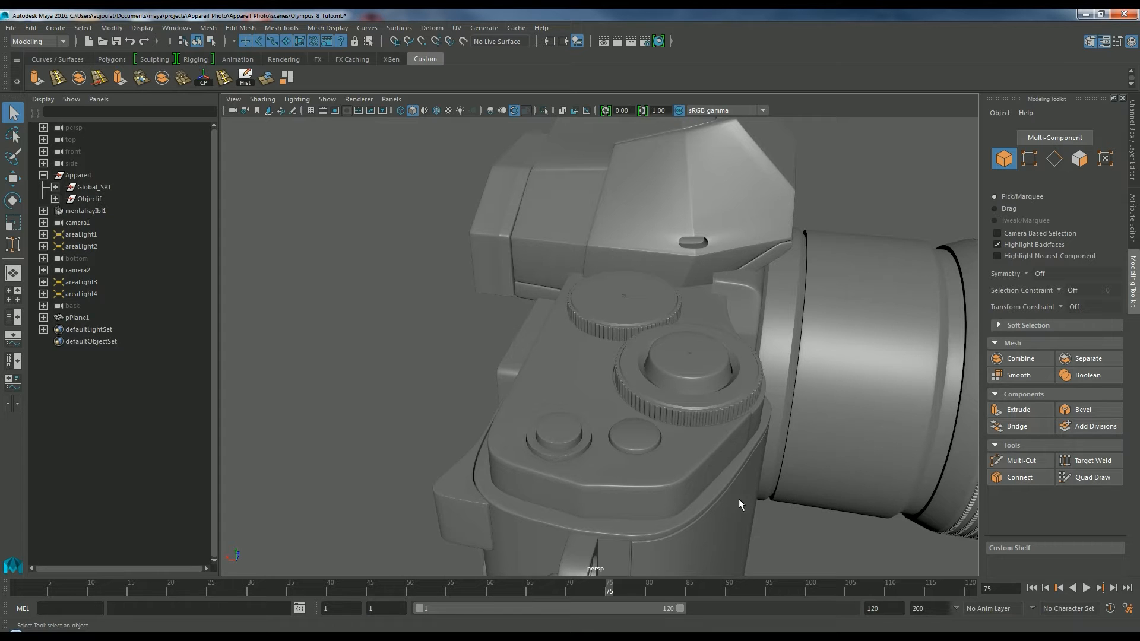
pyautogui.keyDown('alt'); pyautogui.moveTo(828, 522); pyautogui.dragTo(759, 485, button='middle'); pyautogui.keyUp('alt')
pyautogui.scroll(-3, 740, 496)
pyautogui.keyDown('alt'); pyautogui.moveTo(739, 497); pyautogui.dragTo(791, 506); pyautogui.keyUp('alt')
pyautogui.scroll(1, 742, 514)
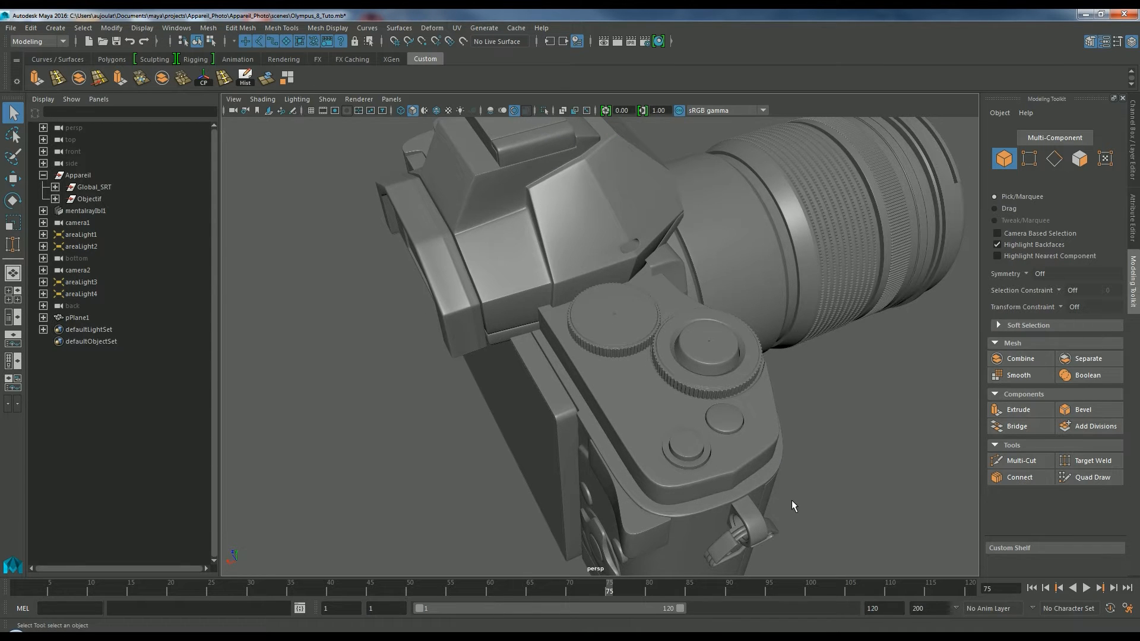
# - Isolate the top plate that carries the dials and examine the mesh topology around its circular recesses
pyautogui.click(754, 454)
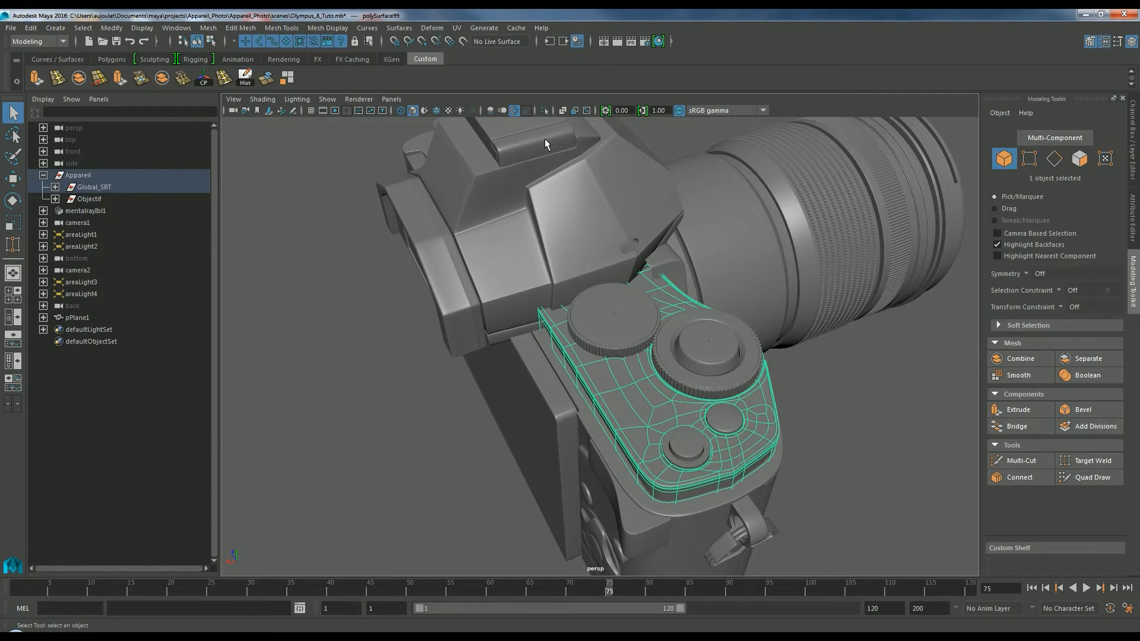
pyautogui.click(544, 111)
pyautogui.click(842, 358)
pyautogui.keyDown('alt'); pyautogui.moveTo(865, 422); pyautogui.dragTo(826, 389); pyautogui.keyUp('alt')
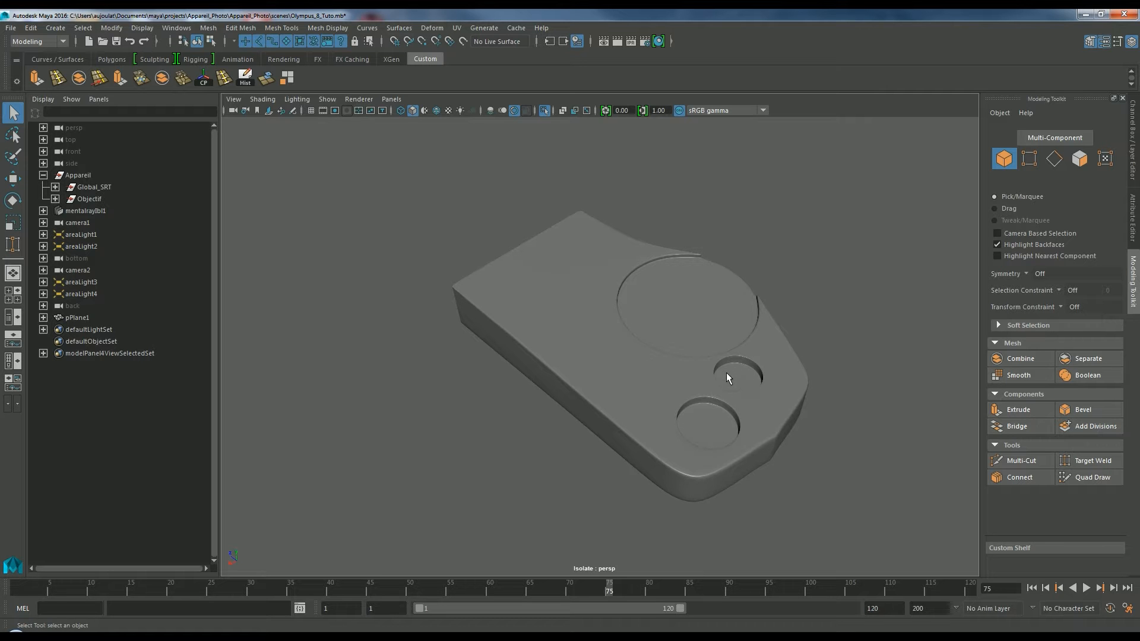
pyautogui.click(731, 372)
pyautogui.keyDown('alt'); pyautogui.moveTo(765, 369); pyautogui.dragTo(832, 391, button='right'); pyautogui.keyUp('alt')
pyautogui.keyDown('alt'); pyautogui.moveTo(833, 391); pyautogui.dragTo(774, 400, button='middle'); pyautogui.keyUp('alt')
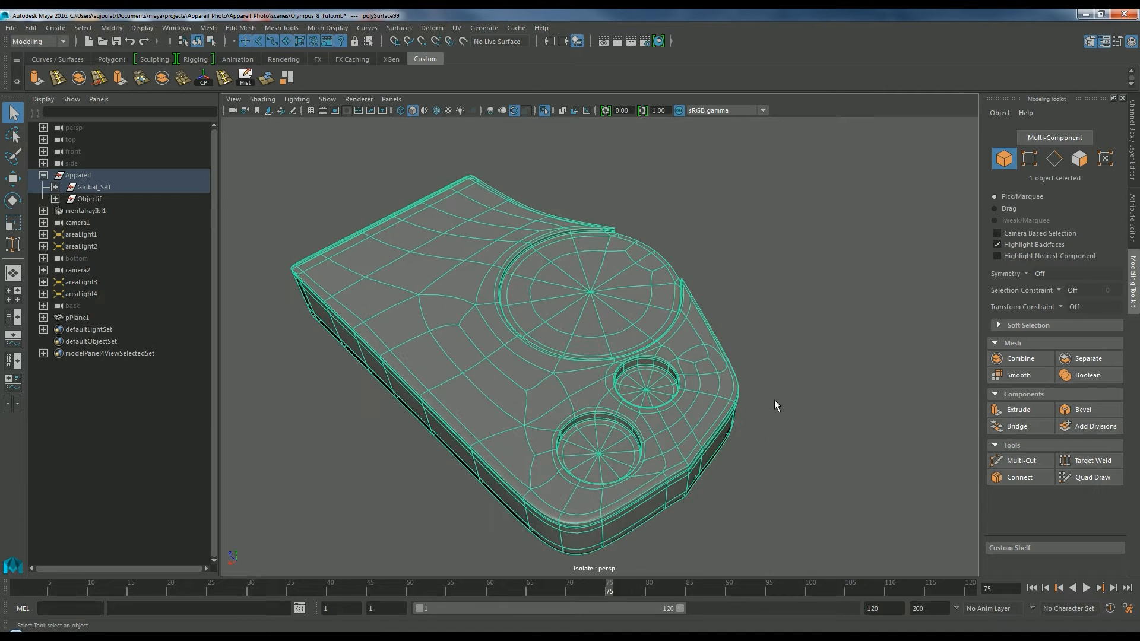
pyautogui.keyDown('alt'); pyautogui.moveTo(774, 400); pyautogui.dragTo(775, 413); pyautogui.keyUp('alt')
pyautogui.keyDown('alt'); pyautogui.moveTo(775, 413); pyautogui.dragTo(811, 397, button='right'); pyautogui.keyUp('alt')
pyautogui.keyDown('alt'); pyautogui.moveTo(811, 398); pyautogui.dragTo(796, 368, button='middle'); pyautogui.keyUp('alt')
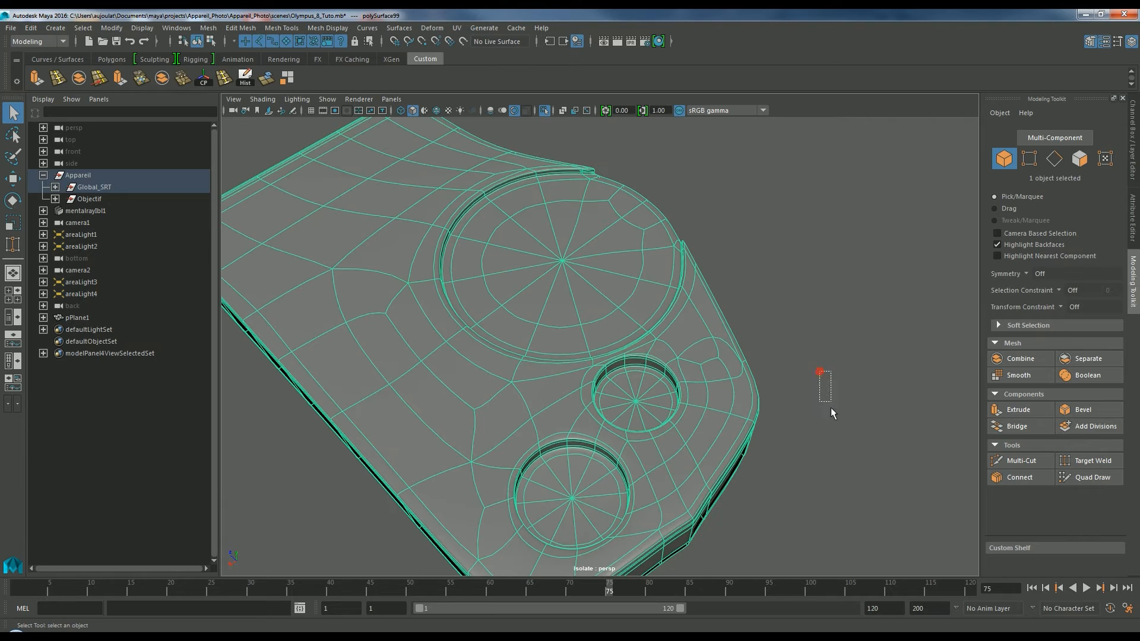
pyautogui.moveTo(831, 407); pyautogui.dragTo(829, 411)
pyautogui.click(695, 432)
# - Create a polygon cylinder and move it onto the isolated top plate near the button recesses
pyautogui.click(112, 59)
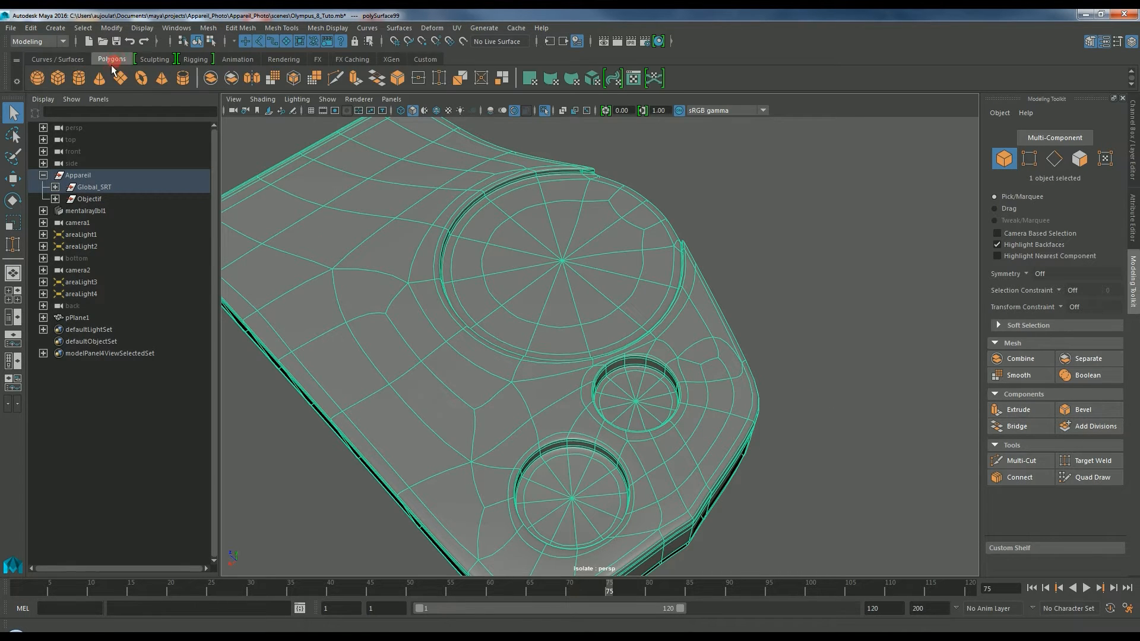
pyautogui.click(79, 78)
pyautogui.scroll(-5, 500, 283)
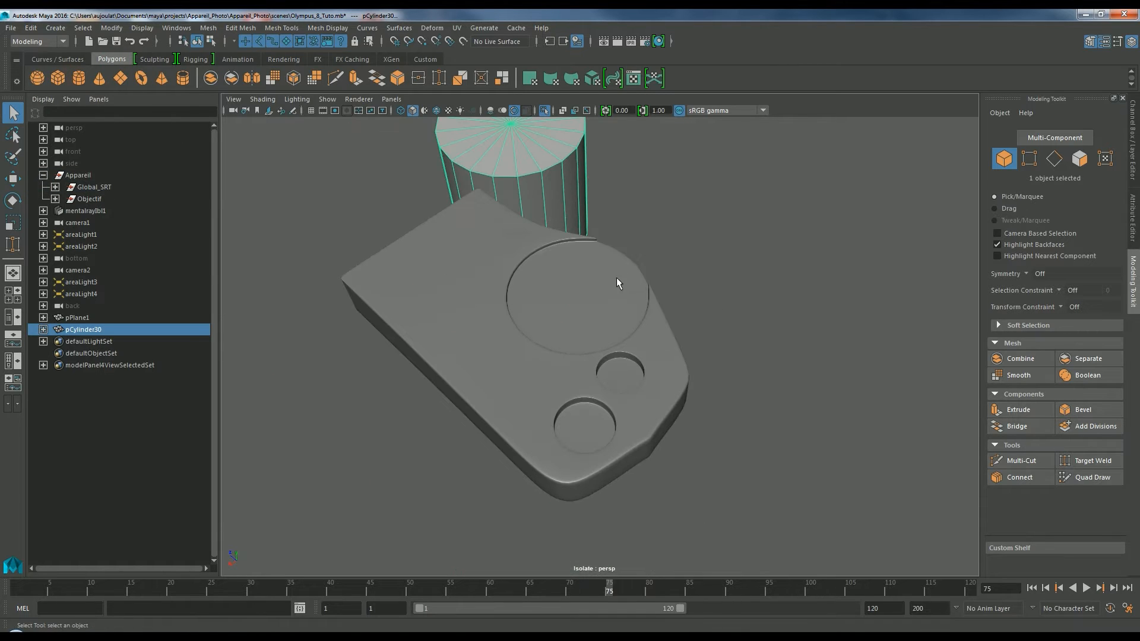
pyautogui.press('w')
pyautogui.moveTo(460, 178); pyautogui.dragTo(561, 422)
pyautogui.moveTo(621, 381); pyautogui.dragTo(624, 300)
# - Scale the cylinder down to about button size and place it beside the smaller round recess
pyautogui.press('e')
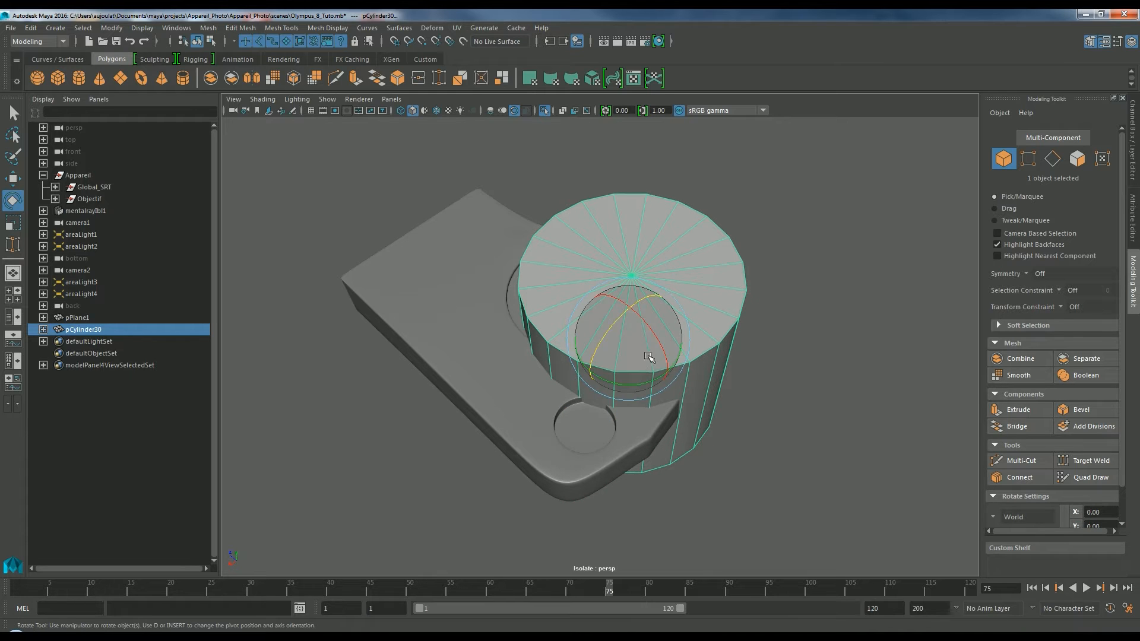
pyautogui.press('r')
pyautogui.moveTo(629, 338); pyautogui.dragTo(490, 391)
pyautogui.press('w')
pyautogui.moveTo(628, 305); pyautogui.dragTo(640, 279)
pyautogui.moveTo(571, 320); pyautogui.dragTo(594, 384)
# - Compare the small cylinder with the top plate's mesh, checking the wireframe flow around the circular recesses
pyautogui.scroll(5, 599, 389)
pyautogui.keyDown('alt'); pyautogui.moveTo(704, 427); pyautogui.dragTo(803, 399); pyautogui.keyUp('alt')
pyautogui.scroll(-2, 788, 408)
pyautogui.keyDown('alt'); pyautogui.moveTo(803, 400); pyautogui.dragTo(723, 366, button='middle'); pyautogui.keyUp('alt')
pyautogui.click(725, 381)
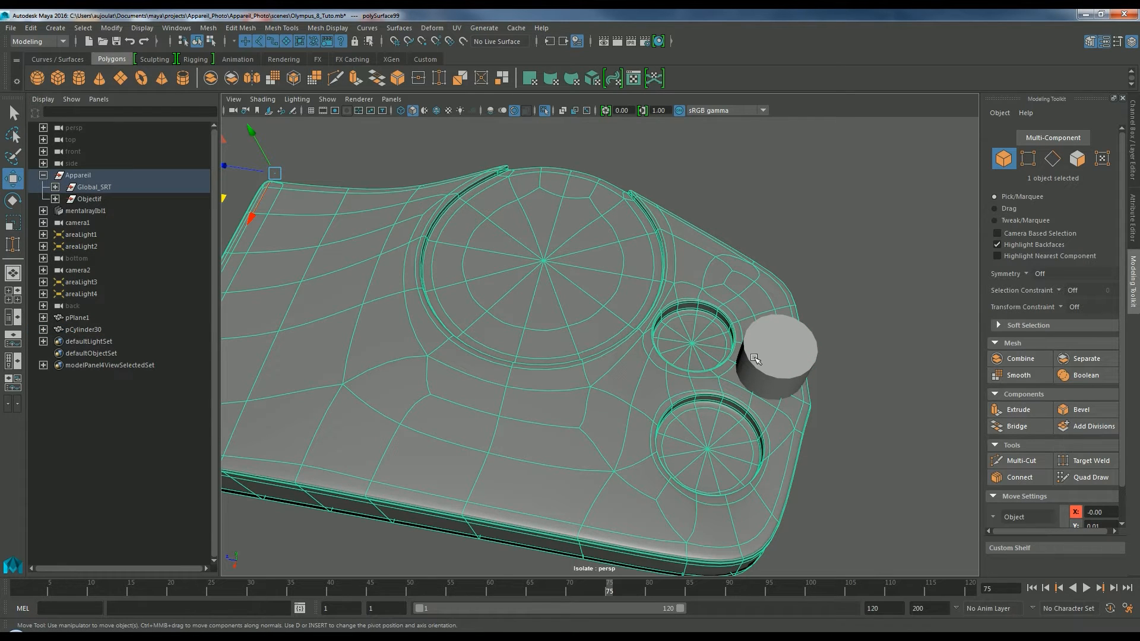
pyautogui.click(760, 358)
pyautogui.scroll(-2, 834, 379)
pyautogui.keyDown('alt'); pyautogui.moveTo(837, 381); pyautogui.dragTo(823, 389); pyautogui.keyUp('alt')
pyautogui.scroll(2, 823, 389)
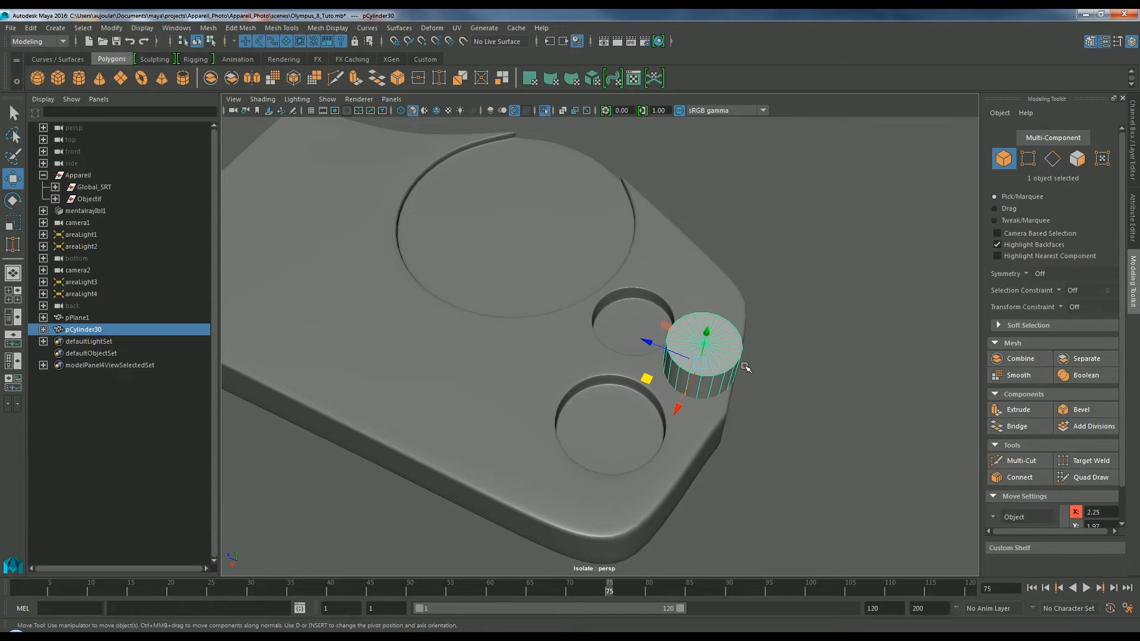
pyautogui.click(680, 290)
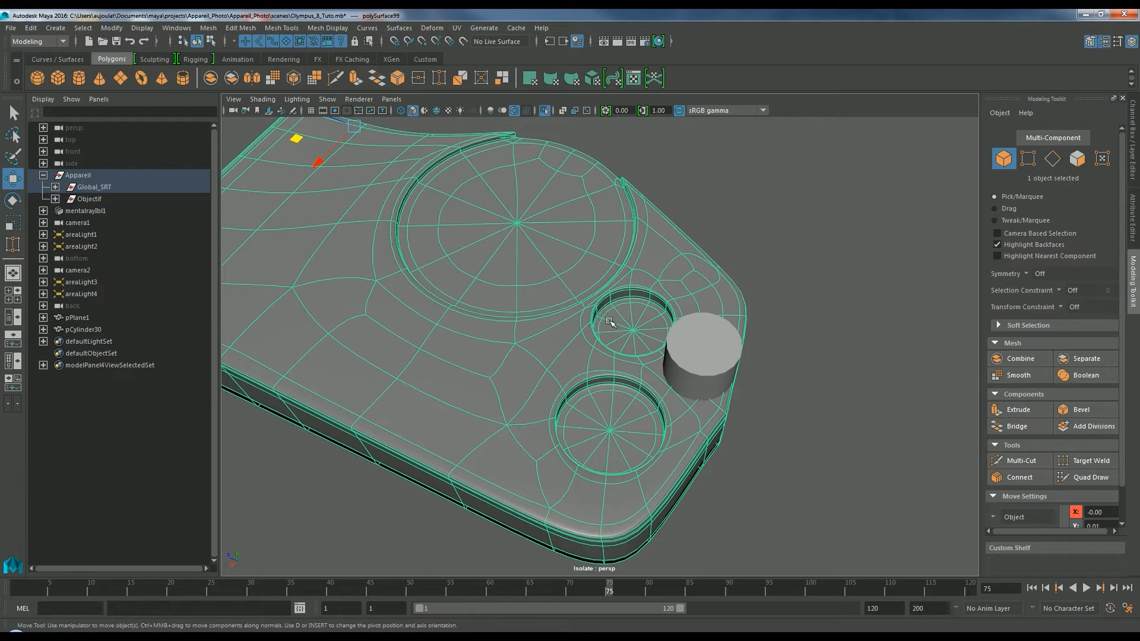
# - Delete the cylinder from the top plate and exit isolation to show the complete camera model
pyautogui.click(693, 338)
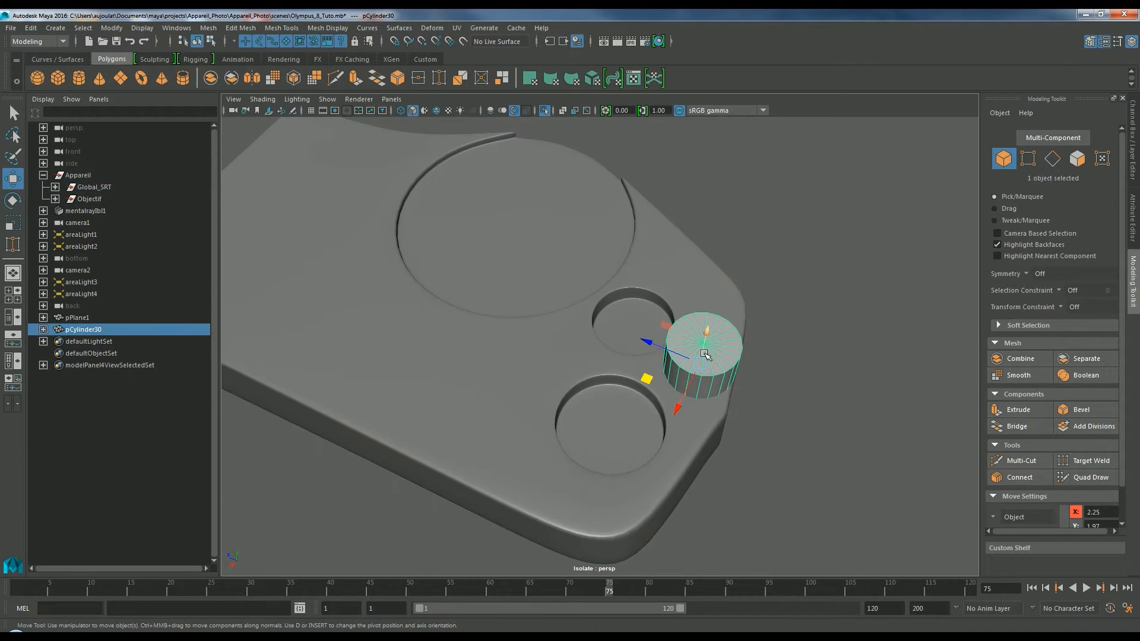
pyautogui.press('Delete')
pyautogui.click(543, 110)
pyautogui.keyDown('alt'); pyautogui.moveTo(756, 245); pyautogui.dragTo(658, 333); pyautogui.keyUp('alt')
pyautogui.scroll(-3, 682, 310)
pyautogui.keyDown('alt'); pyautogui.moveTo(694, 291); pyautogui.dragTo(674, 277); pyautogui.keyUp('alt')
pyautogui.keyDown('alt'); pyautogui.moveTo(674, 277); pyautogui.dragTo(678, 324, button='middle'); pyautogui.keyUp('alt')
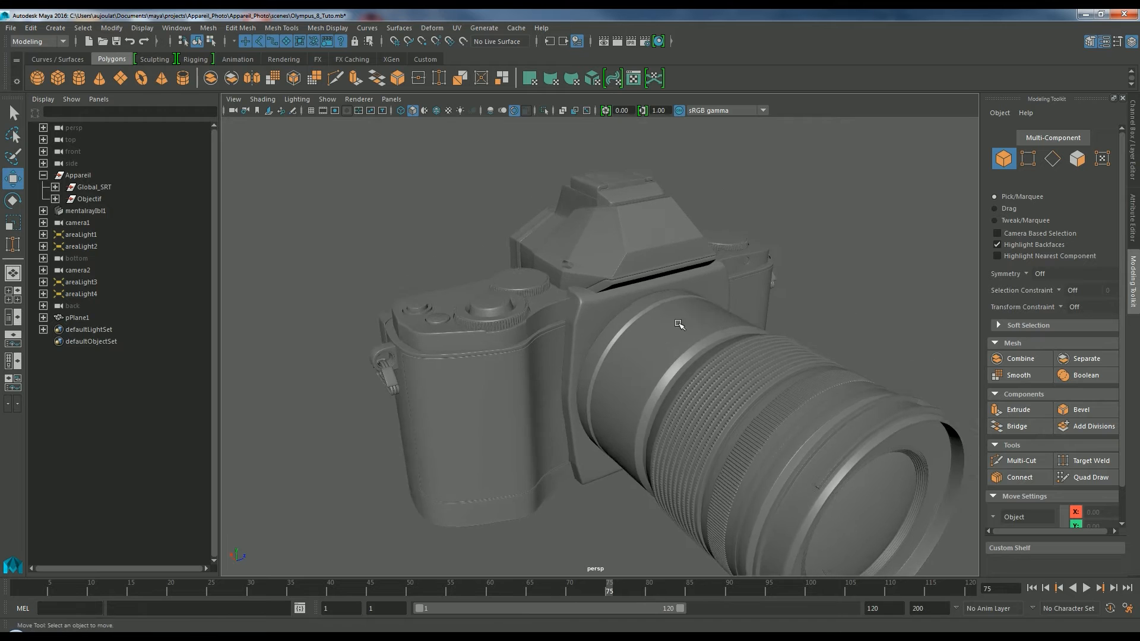
pyautogui.scroll(3, 682, 325)
pyautogui.keyDown('alt'); pyautogui.moveTo(674, 330); pyautogui.dragTo(692, 338); pyautogui.keyUp('alt')
pyautogui.scroll(-3, 732, 327)
pyautogui.keyDown('alt'); pyautogui.moveTo(776, 318); pyautogui.dragTo(740, 291, button='middle'); pyautogui.keyUp('alt')
pyautogui.keyDown('alt'); pyautogui.moveTo(741, 291); pyautogui.dragTo(739, 286); pyautogui.keyUp('alt')
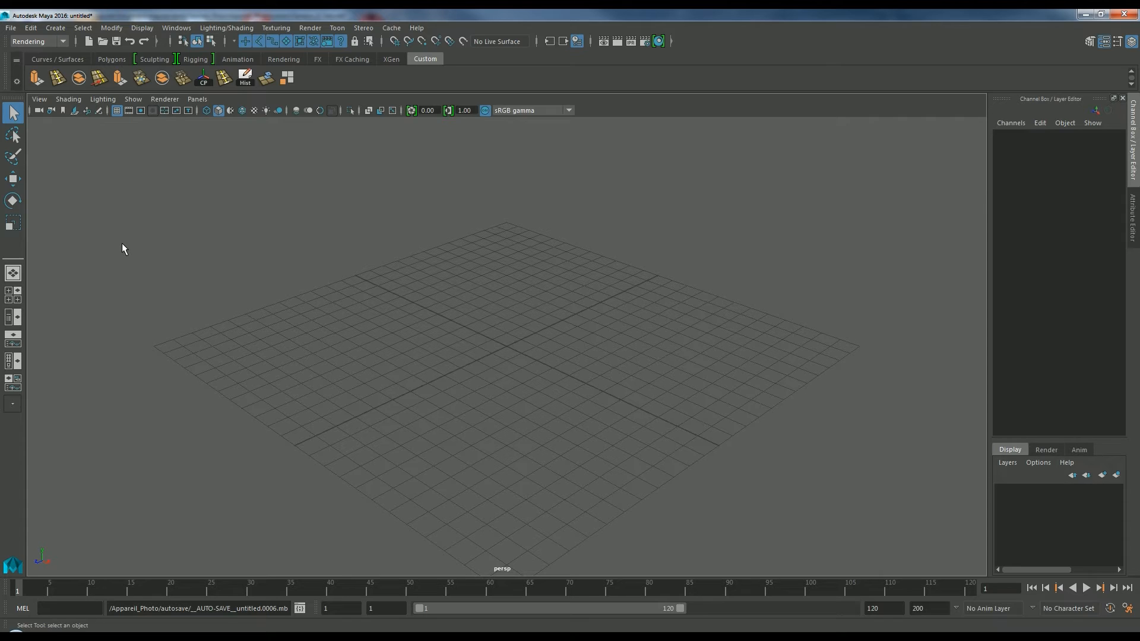
# - Create a polygon sphere in the empty scene and move it about 3.08 units along Z
pyautogui.click(105, 59)
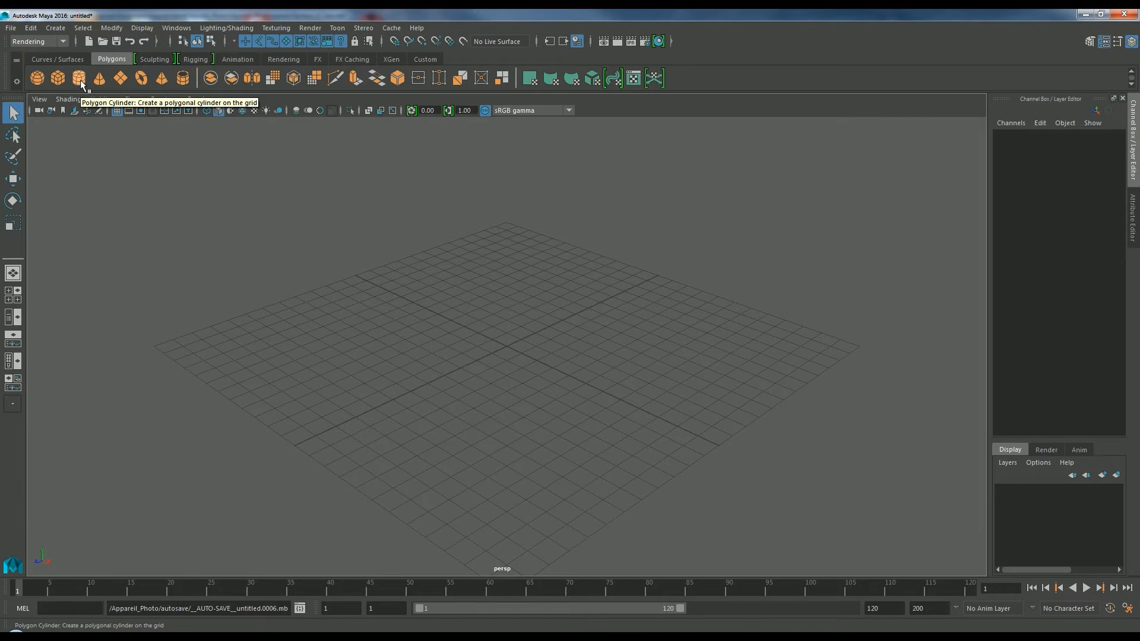
pyautogui.click(39, 79)
pyautogui.scroll(2, 517, 377)
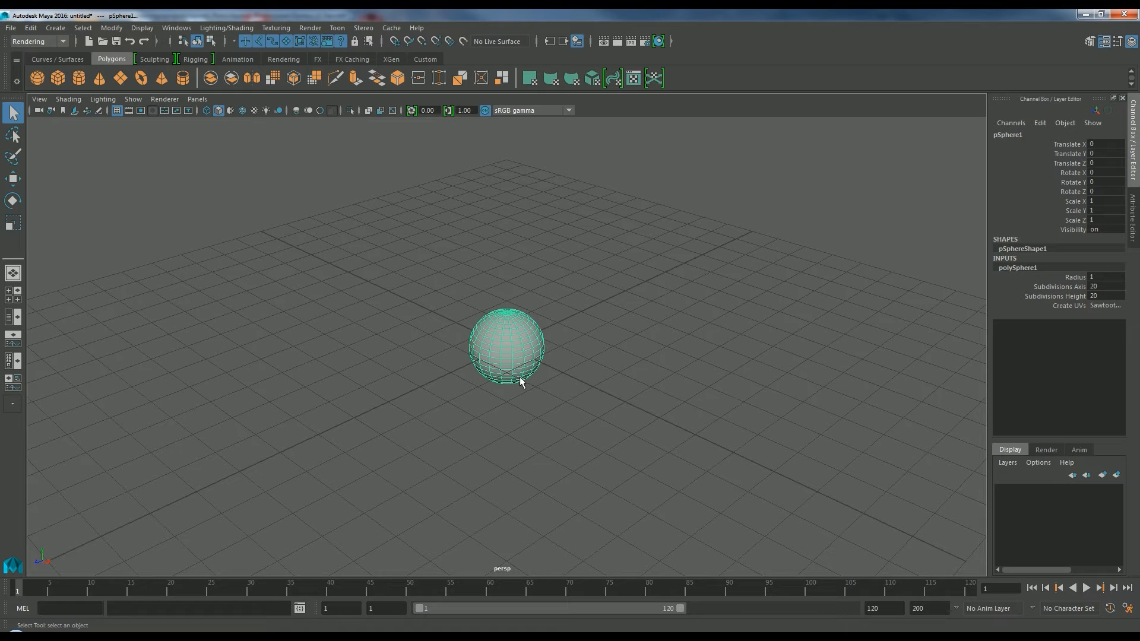
pyautogui.keyDown('alt'); pyautogui.moveTo(600, 392); pyautogui.dragTo(562, 394); pyautogui.keyUp('alt')
pyautogui.press('w')
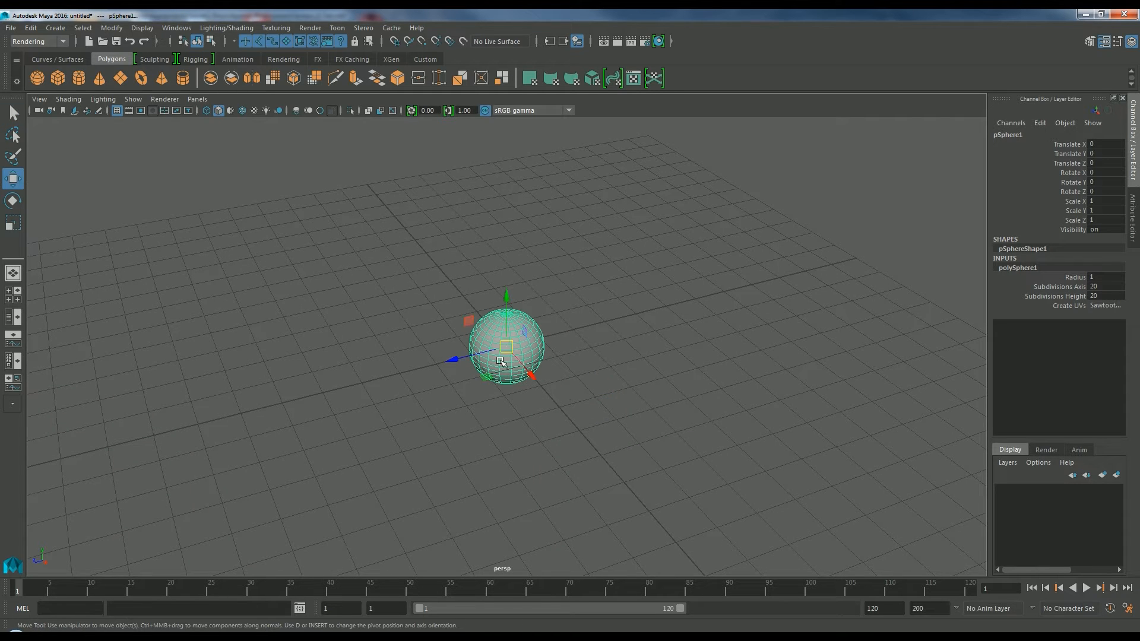
pyautogui.moveTo(460, 358); pyautogui.dragTo(426, 387)
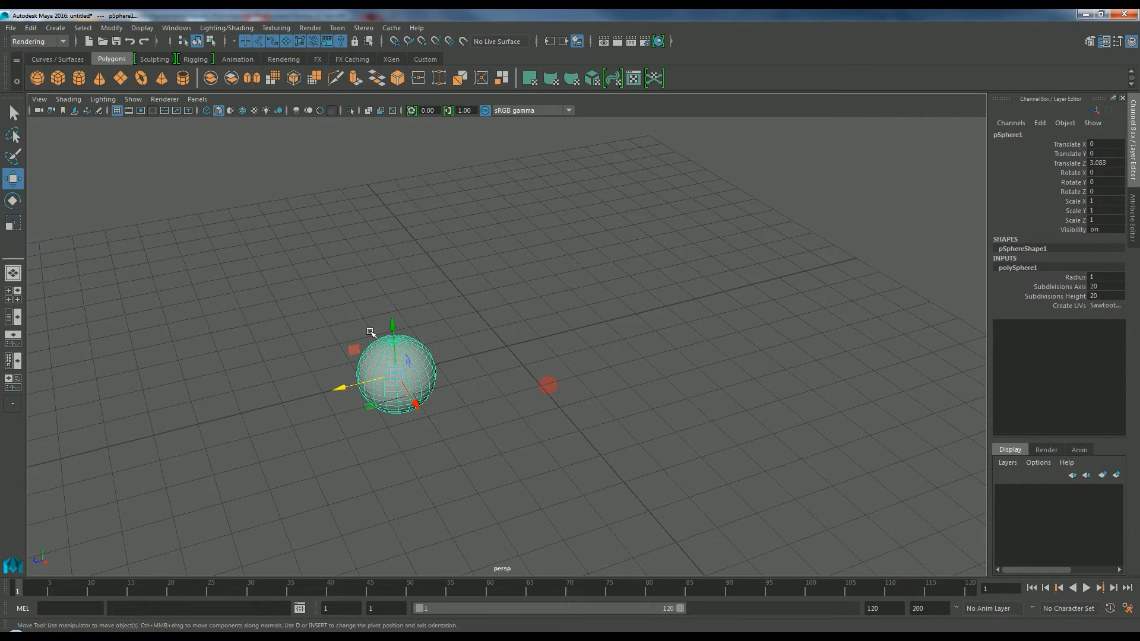
pyautogui.click(546, 389)
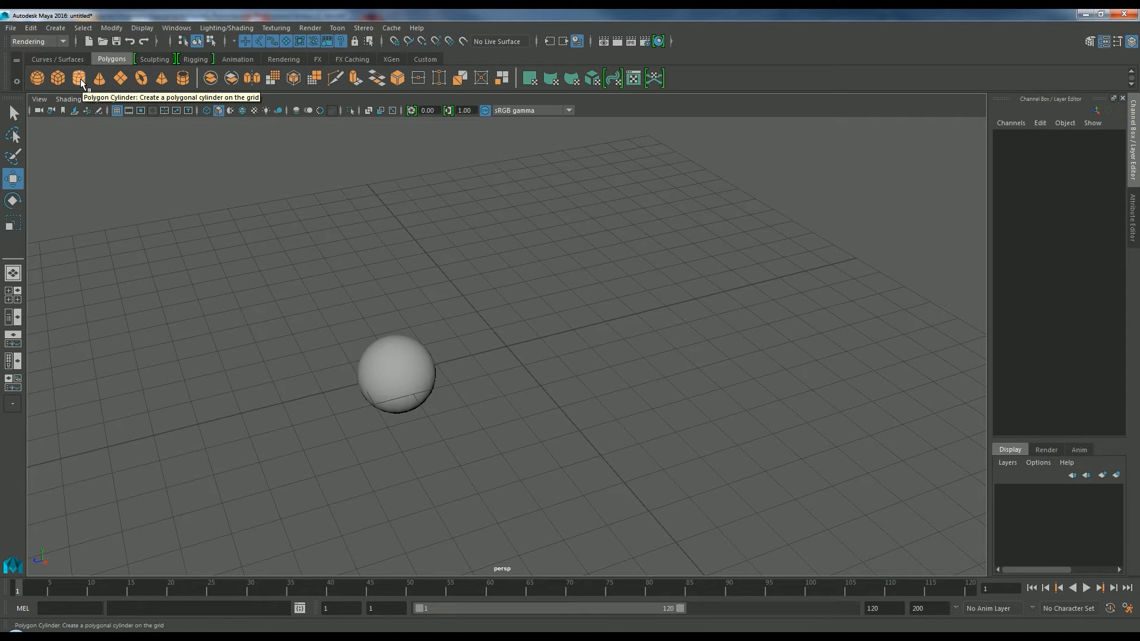
# - Create a polygon cylinder, scale it to about 0.44, and place it on the sphere at about Y 1.145, Z 3.076
pyautogui.click(80, 79)
pyautogui.moveTo(473, 355); pyautogui.dragTo(374, 381)
pyautogui.press('e')
pyautogui.press('r')
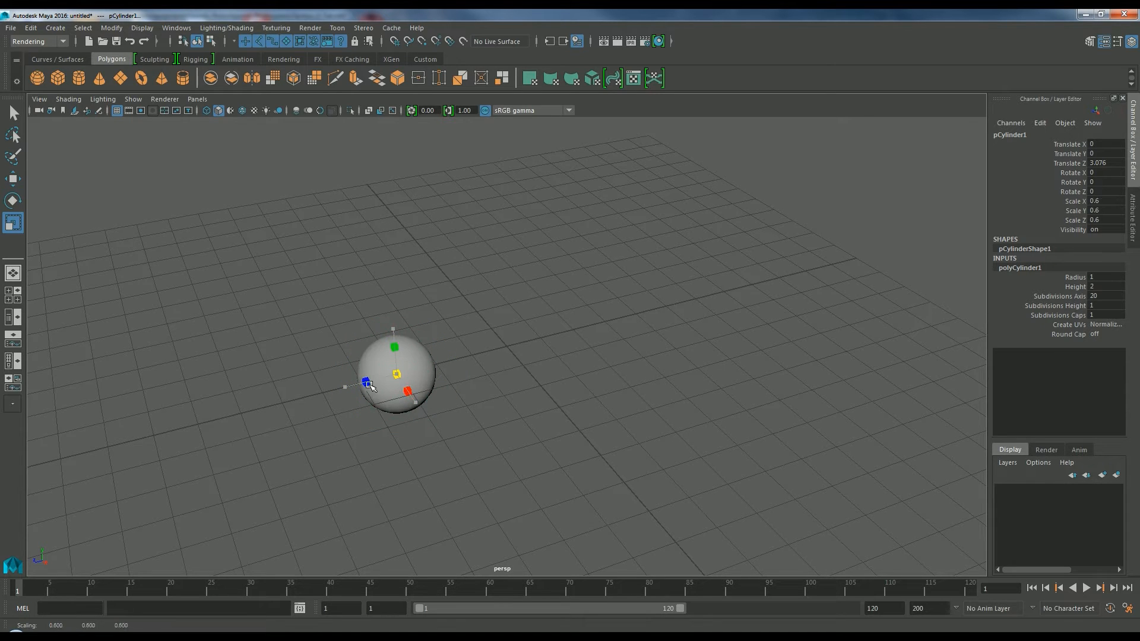
pyautogui.press('w')
pyautogui.moveTo(392, 330); pyautogui.dragTo(502, 306)
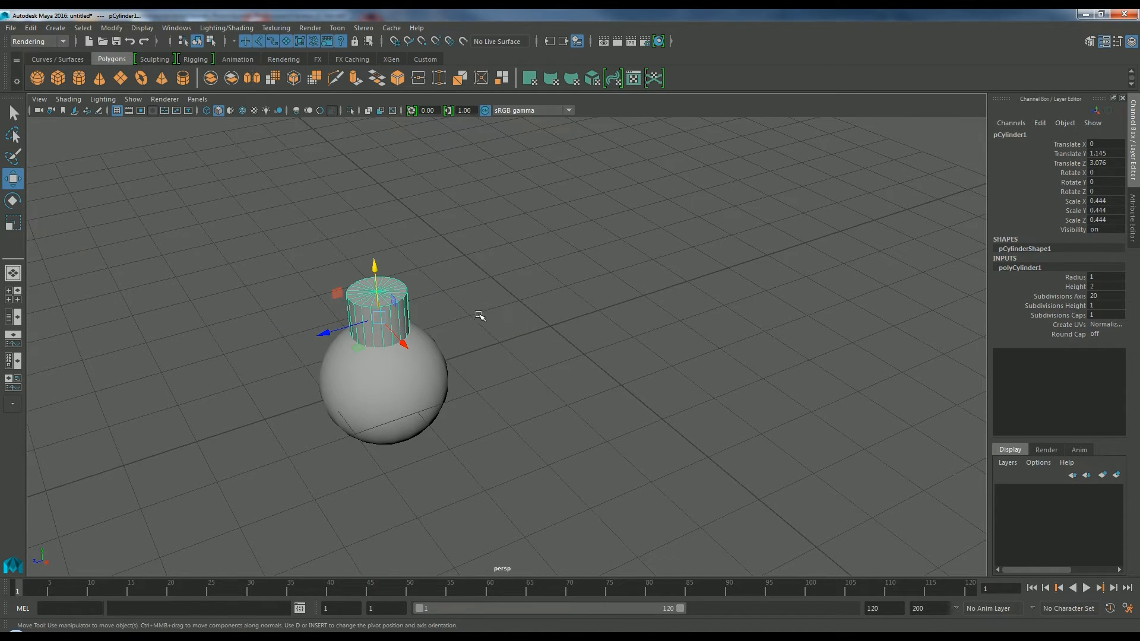
# - Scale the cylinder on top of the sphere uniformly up to about 0.683
pyautogui.press('r')
pyautogui.moveTo(380, 318); pyautogui.dragTo(408, 299)
pyautogui.click(483, 306)
pyautogui.keyDown('alt'); pyautogui.moveTo(483, 307); pyautogui.dragTo(478, 333); pyautogui.keyUp('alt')
# - Duplicate the sphere and cylinder together and move the copies along Z, bringing the cylinder to about Z 0.076
pyautogui.click(417, 388)
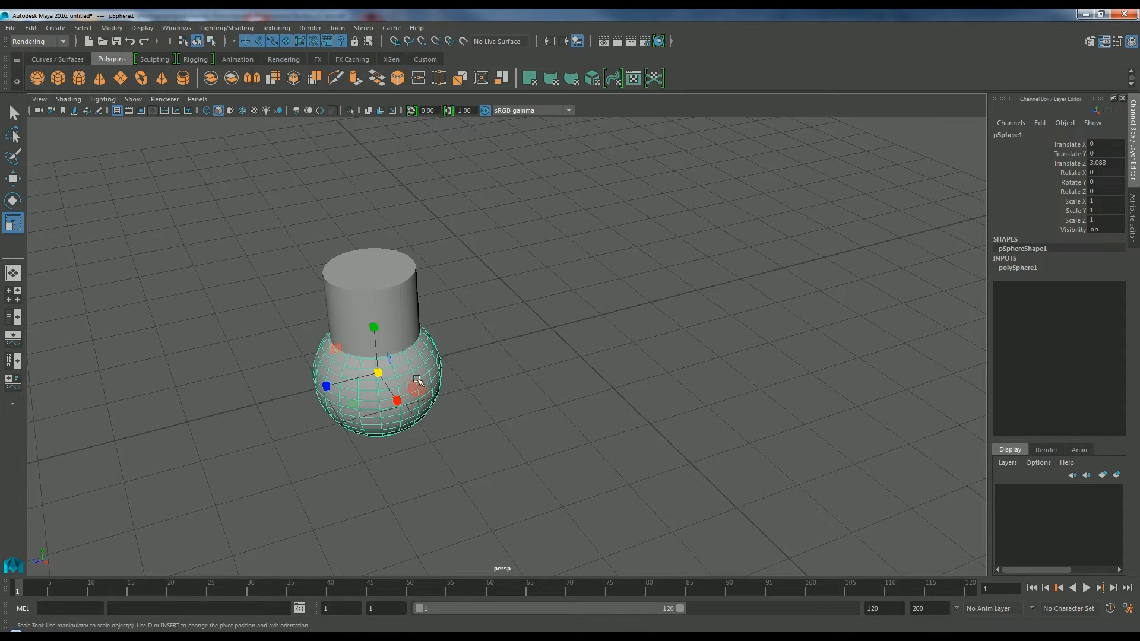
pyautogui.keyDown('shift'); pyautogui.click(347, 306); pyautogui.keyUp('shift')
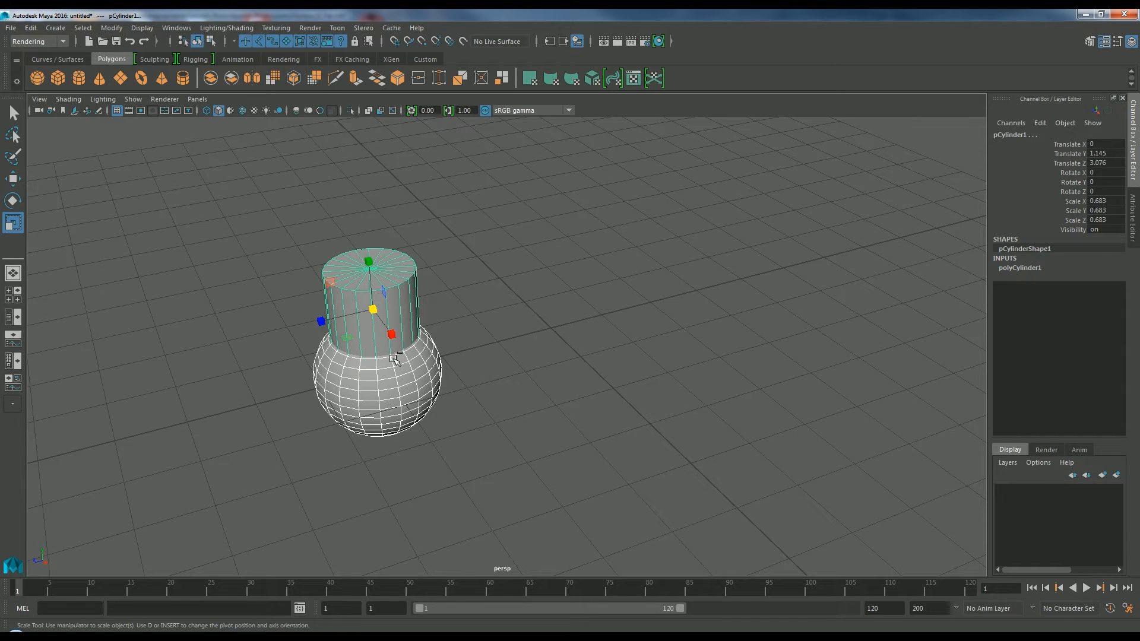
pyautogui.hotkey('ctrl', 'd')
pyautogui.press('w')
pyautogui.moveTo(314, 321); pyautogui.dragTo(485, 276)
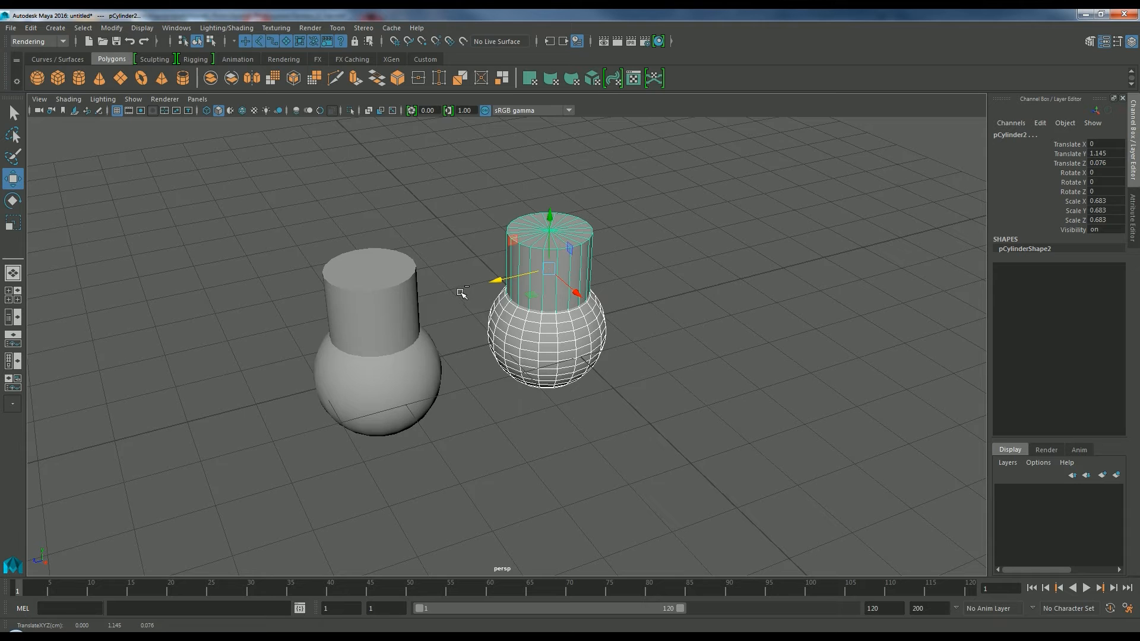
# - Duplicate the second sphere and cylinder pair and move the copies further along Z as a third pair
pyautogui.hotkey('ctrl', 'd')
pyautogui.moveTo(491, 279); pyautogui.dragTo(655, 236)
pyautogui.keyDown('alt'); pyautogui.moveTo(676, 351); pyautogui.dragTo(756, 368); pyautogui.keyUp('alt')
pyautogui.keyDown('alt'); pyautogui.moveTo(728, 371); pyautogui.dragTo(661, 388, button='middle'); pyautogui.keyUp('alt')
# - Deselect the objects and display the wireframe over the shaded spheres and cylinders
pyautogui.click(715, 390)
pyautogui.keyDown('alt'); pyautogui.moveTo(661, 388); pyautogui.dragTo(643, 407); pyautogui.keyUp('alt')
pyautogui.scroll(3, 711, 439)
pyautogui.scroll(-2, 708, 439)
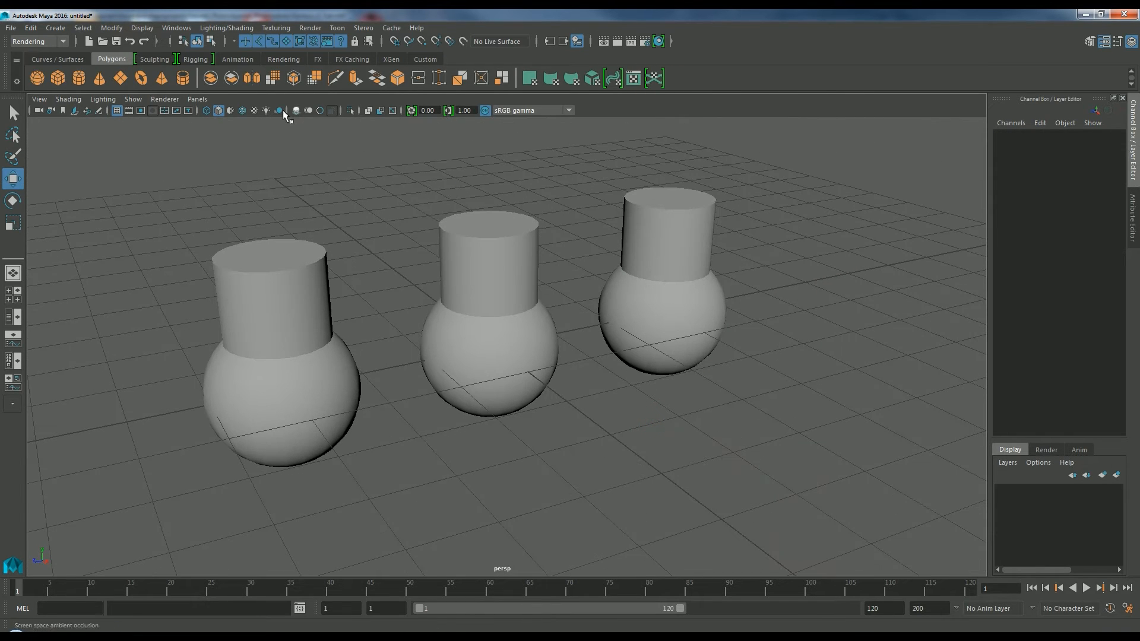
pyautogui.click(242, 111)
pyautogui.keyDown('alt'); pyautogui.moveTo(392, 202); pyautogui.dragTo(419, 212); pyautogui.keyUp('alt')
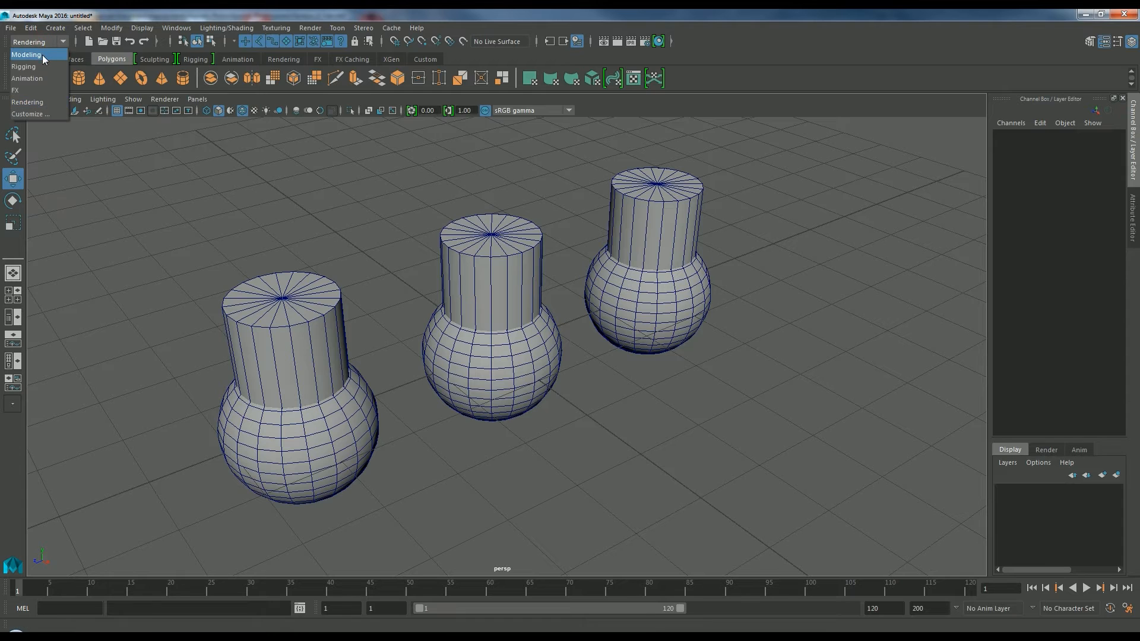
# - Switch to the Modeling menu set with the Booleans commands detached as a floating window, and hide the viewport grid
pyautogui.click(42, 55)
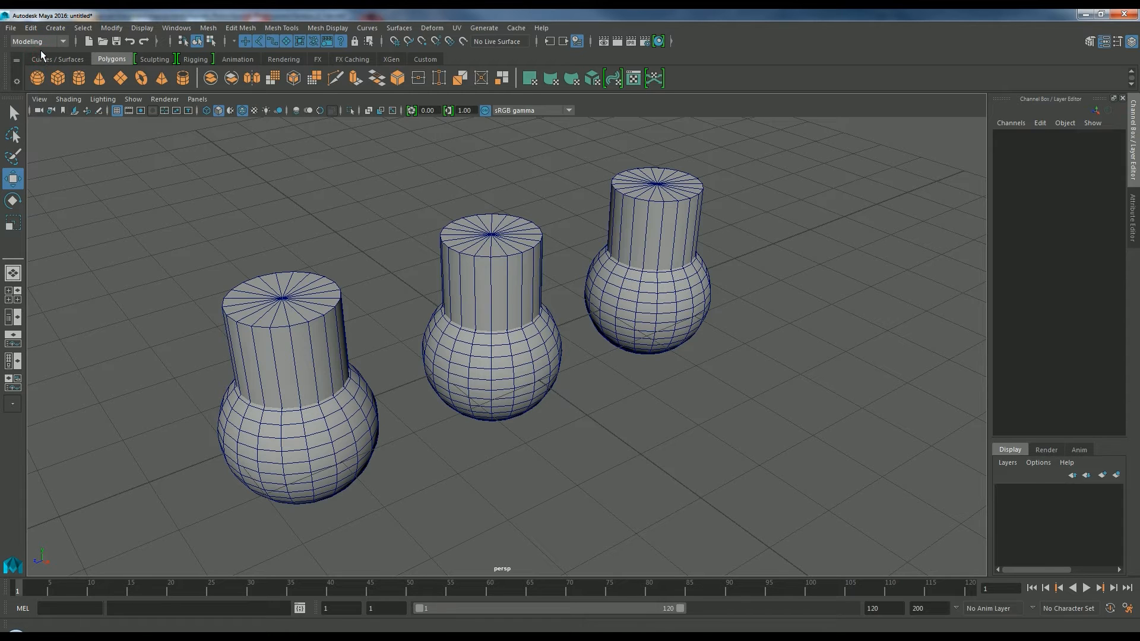
pyautogui.click(208, 28)
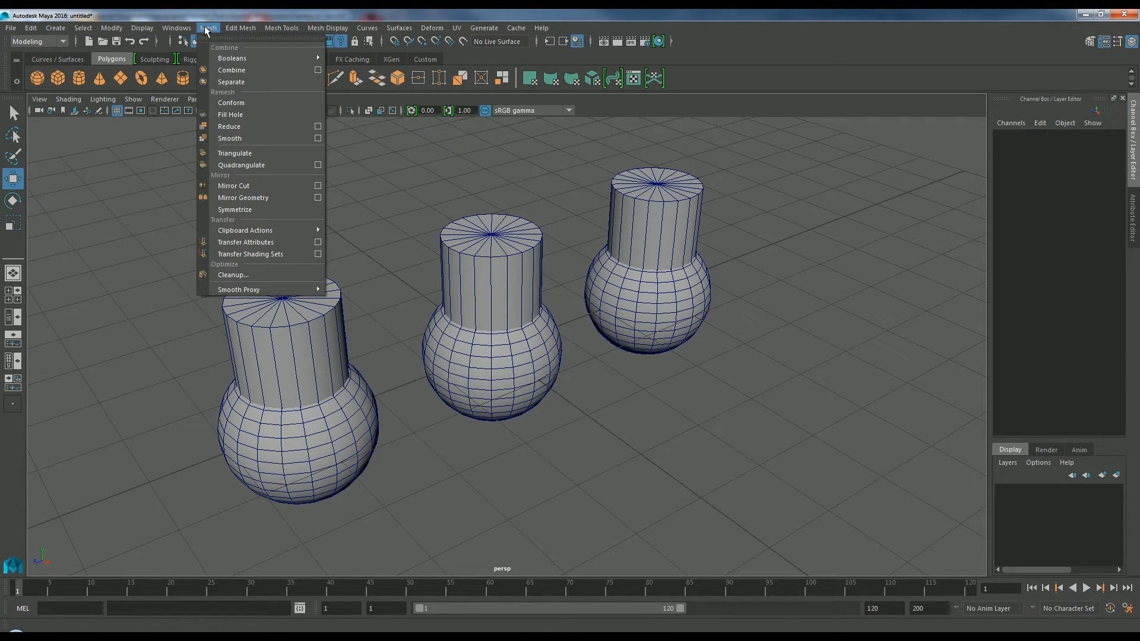
pyautogui.moveTo(225, 56)
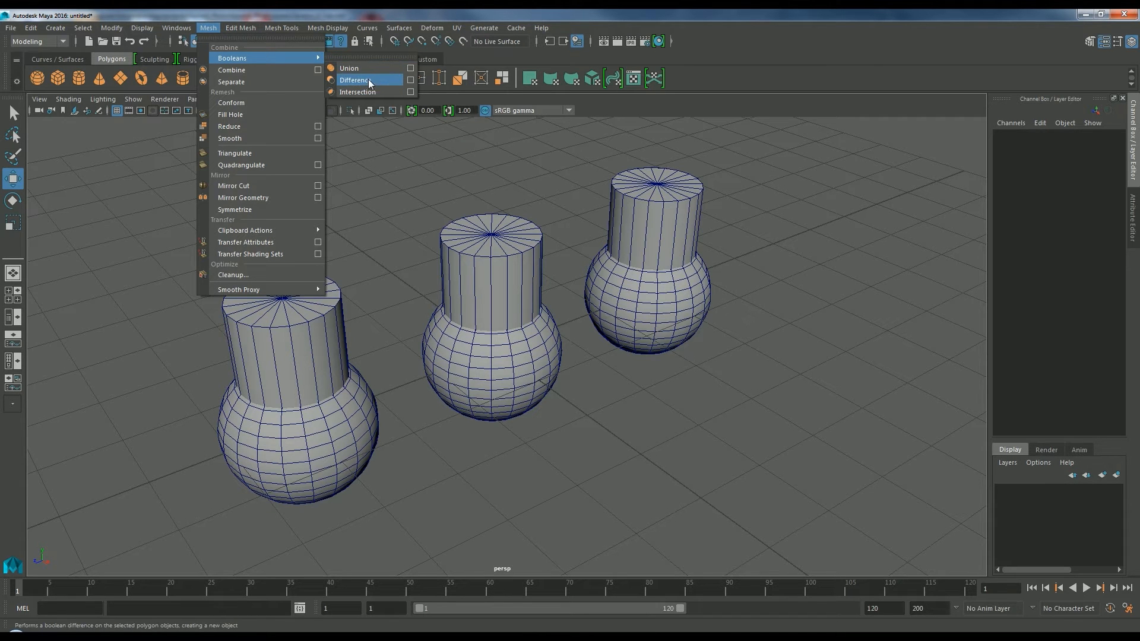
pyautogui.click(344, 60)
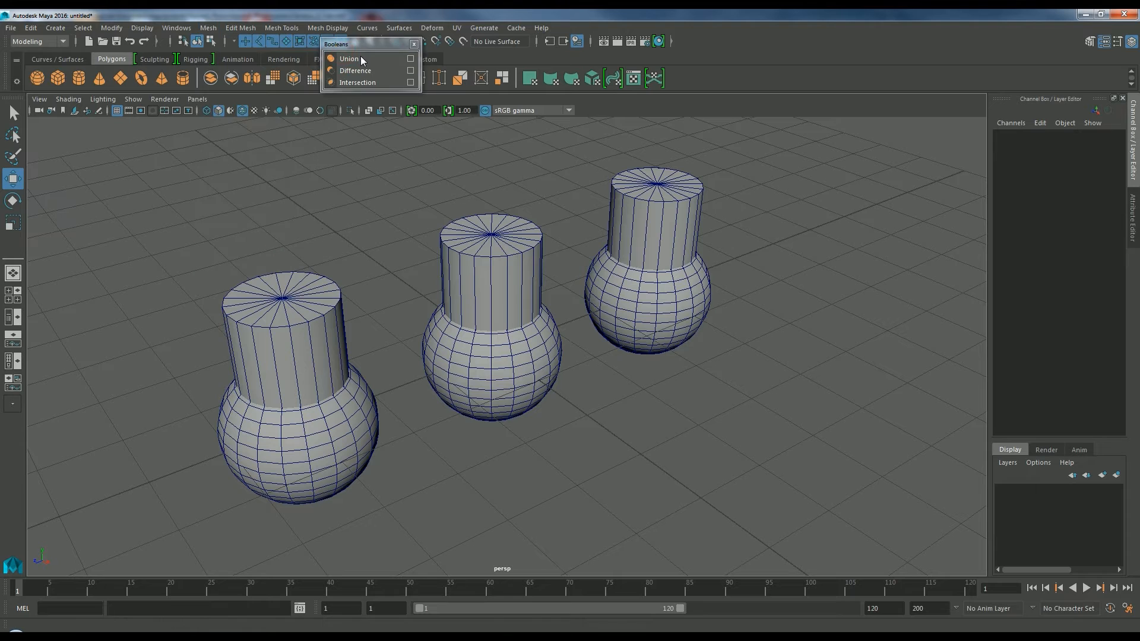
pyautogui.moveTo(359, 44); pyautogui.dragTo(109, 134)
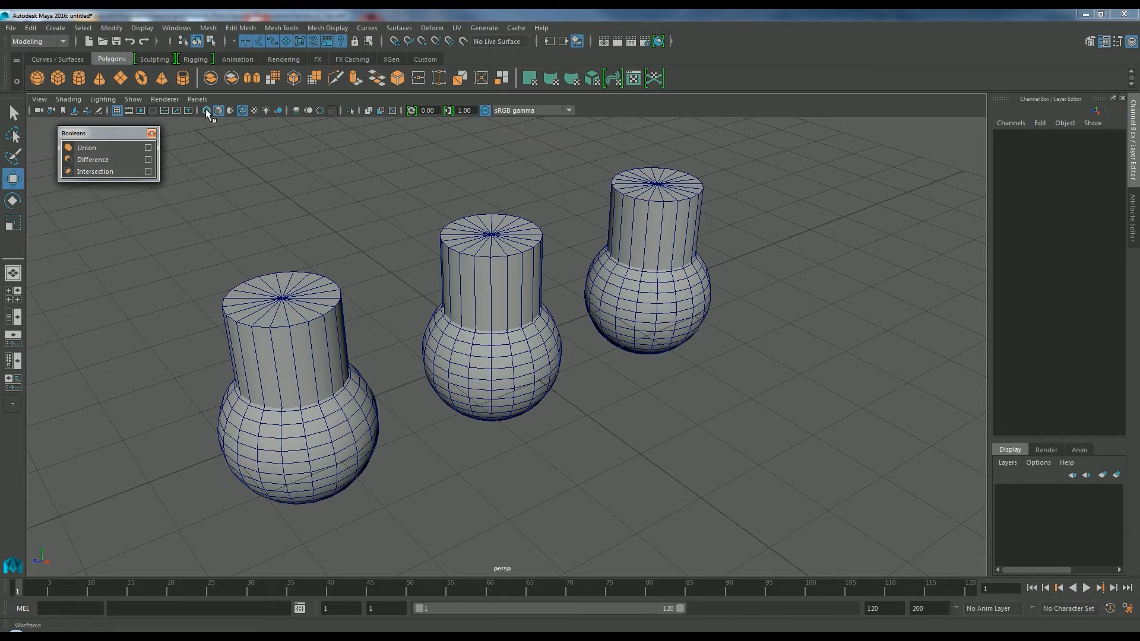
pyautogui.click(116, 111)
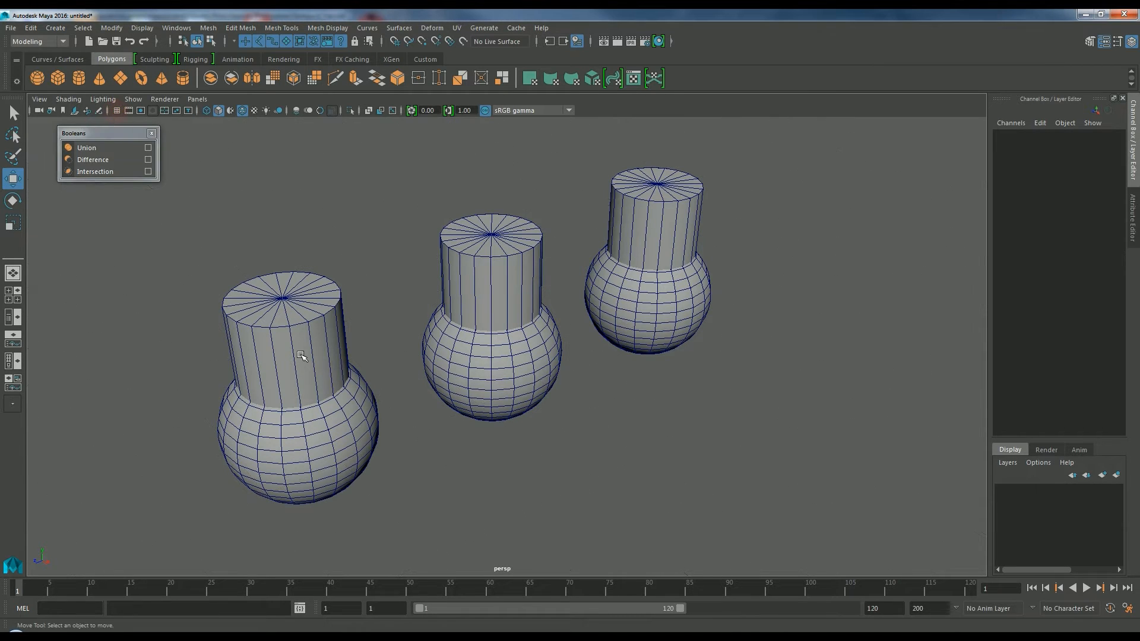
# - Combine the nearest sphere and its cylinder with a Boolean Union
pyautogui.click(316, 439)
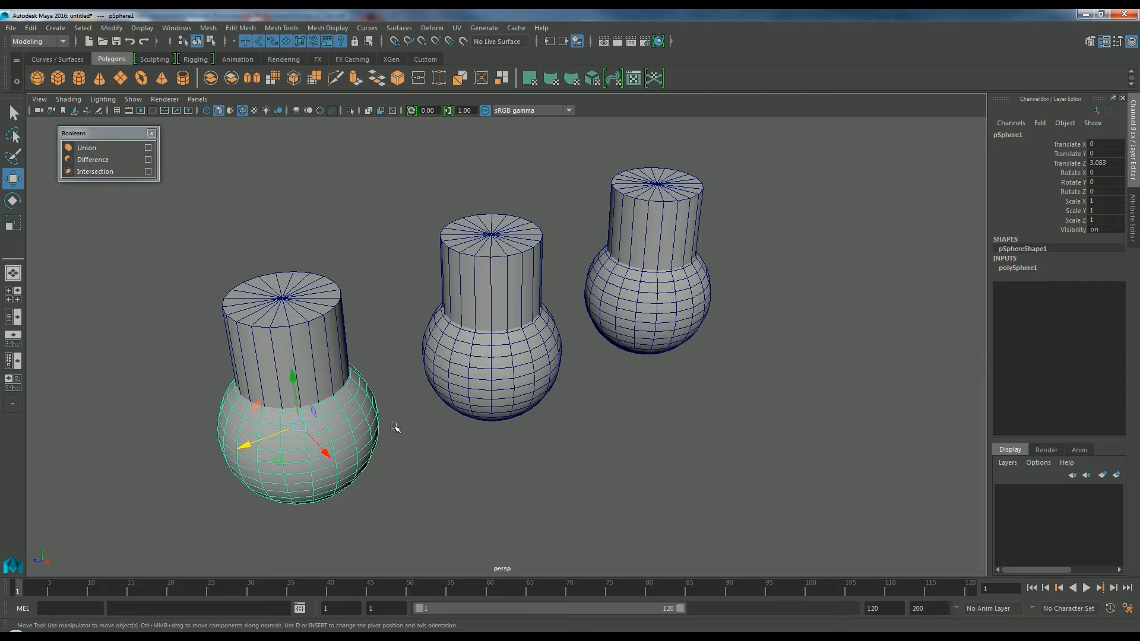
pyautogui.click(321, 347)
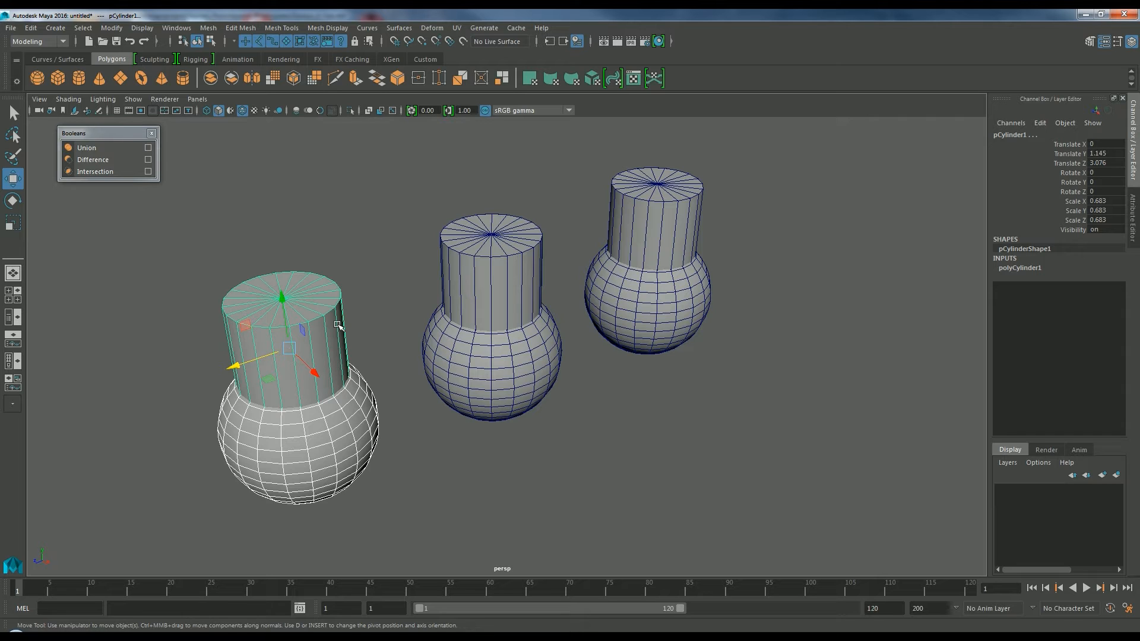
pyautogui.click(90, 149)
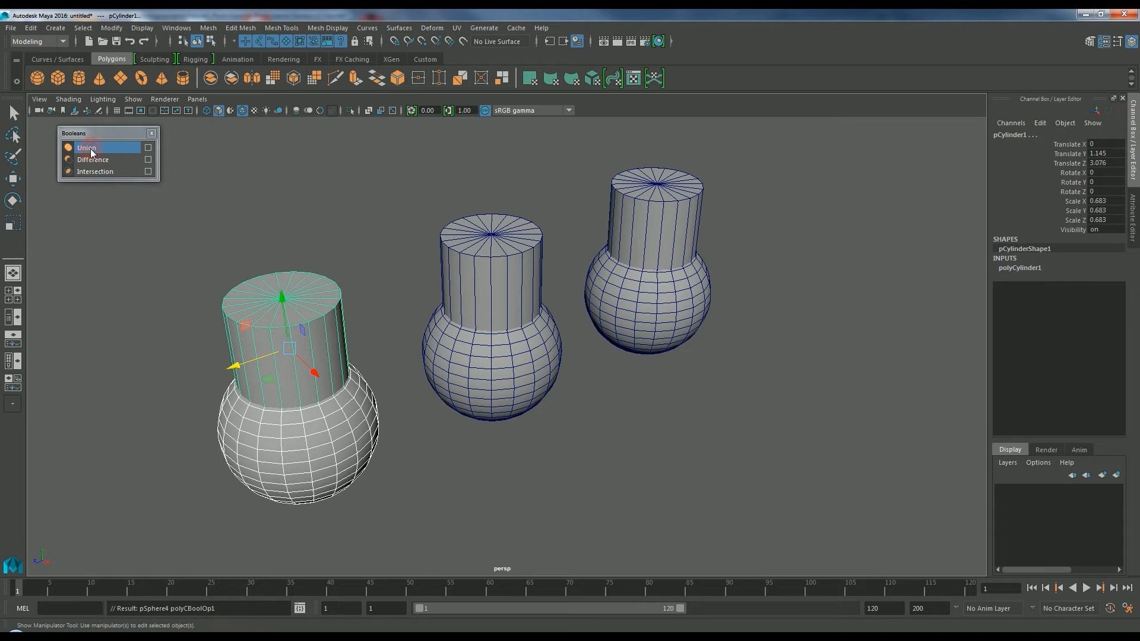
# - Display the Outliner beside the perspective view and place the floating Booleans window clear of its object list
pyautogui.moveTo(108, 137); pyautogui.dragTo(196, 141)
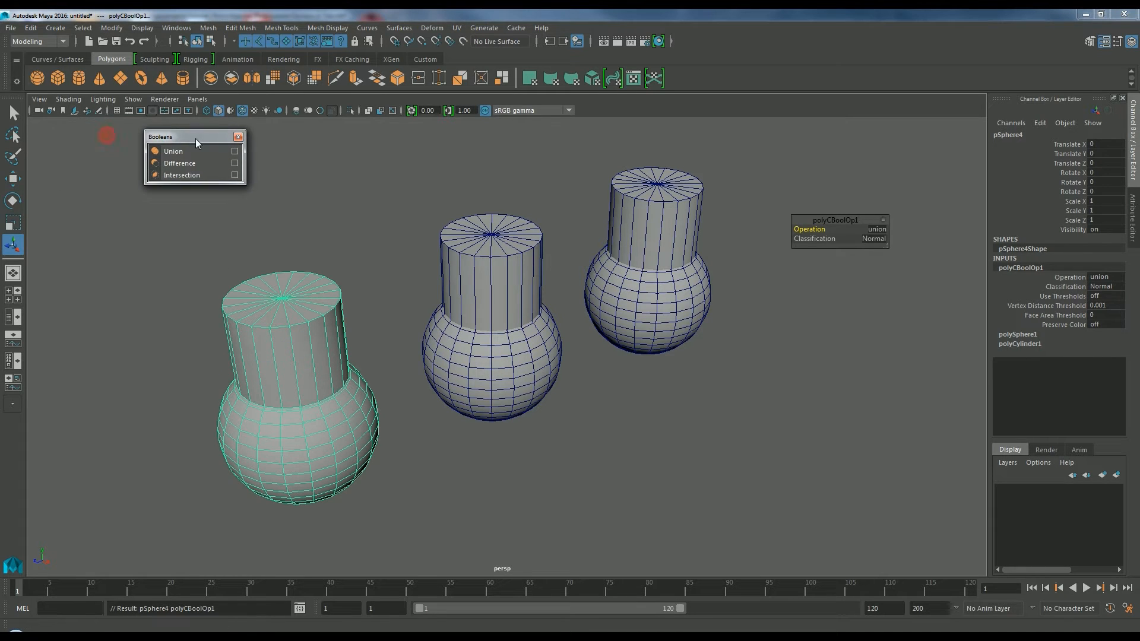
pyautogui.click(14, 318)
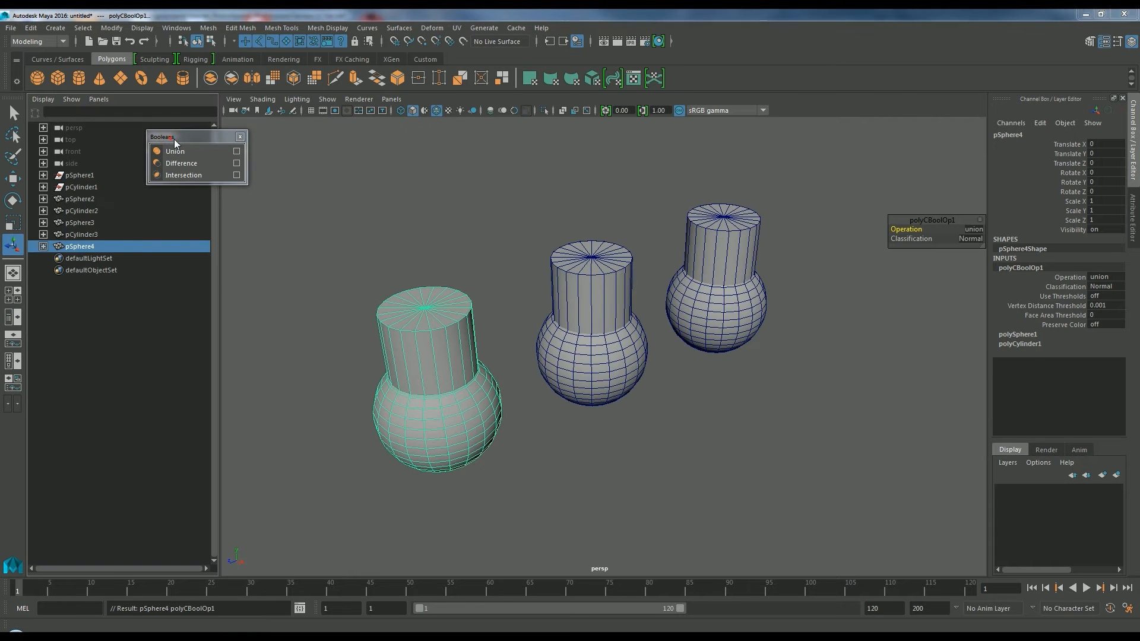
pyautogui.moveTo(175, 142); pyautogui.dragTo(272, 145)
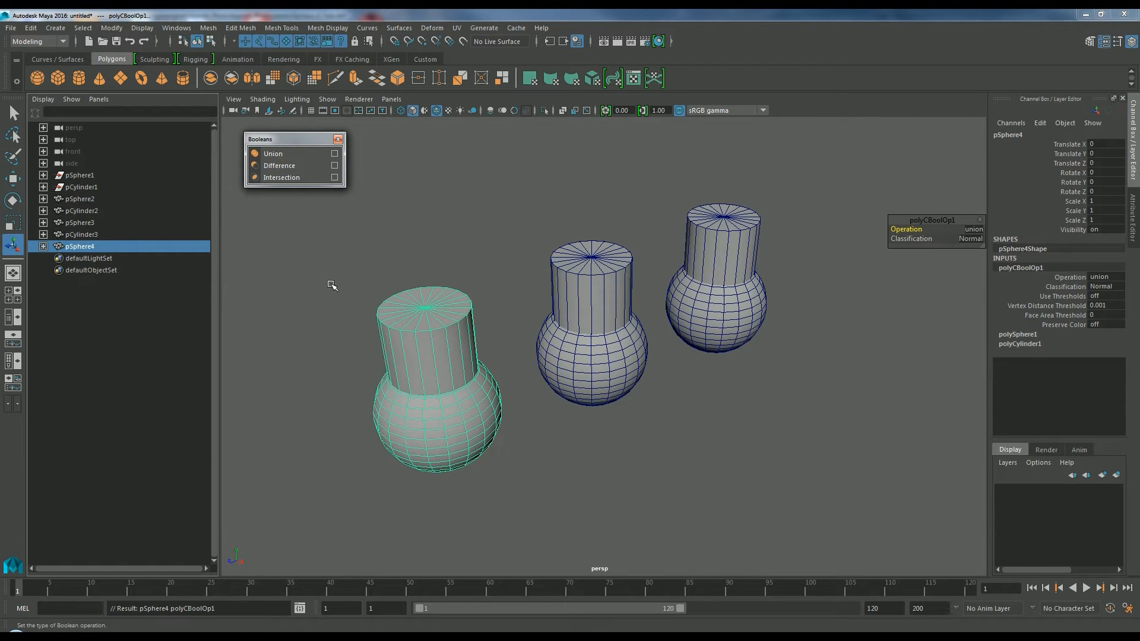
# - Undo the union and apply Boolean Union again to pSphere1 and pCylinder1, selecting the sphere first
pyautogui.hotkey('ctrl', 'z')
pyautogui.hotkey('ctrl', 'z')
pyautogui.click(475, 214)
pyautogui.click(475, 427)
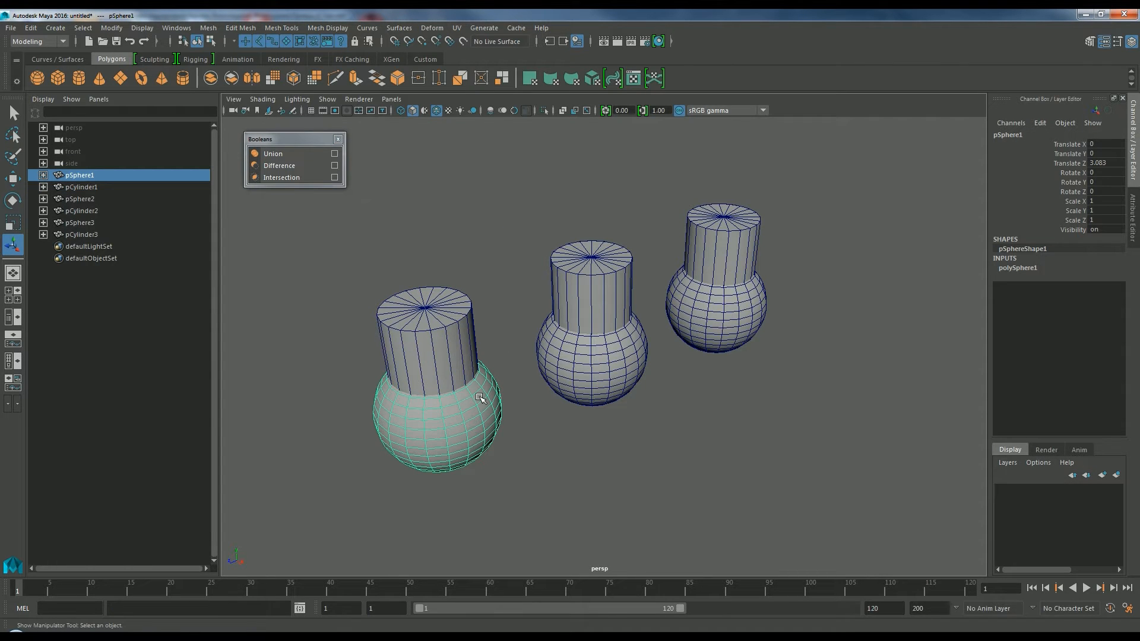
pyautogui.keyDown('shift'); pyautogui.click(449, 353); pyautogui.keyUp('shift')
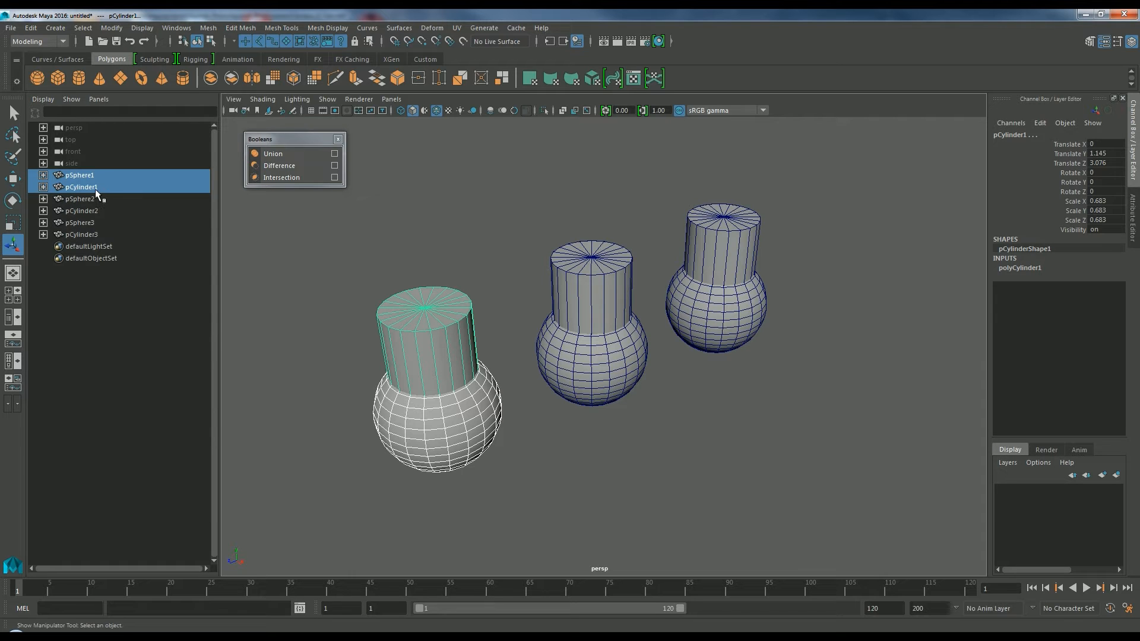
pyautogui.click(281, 155)
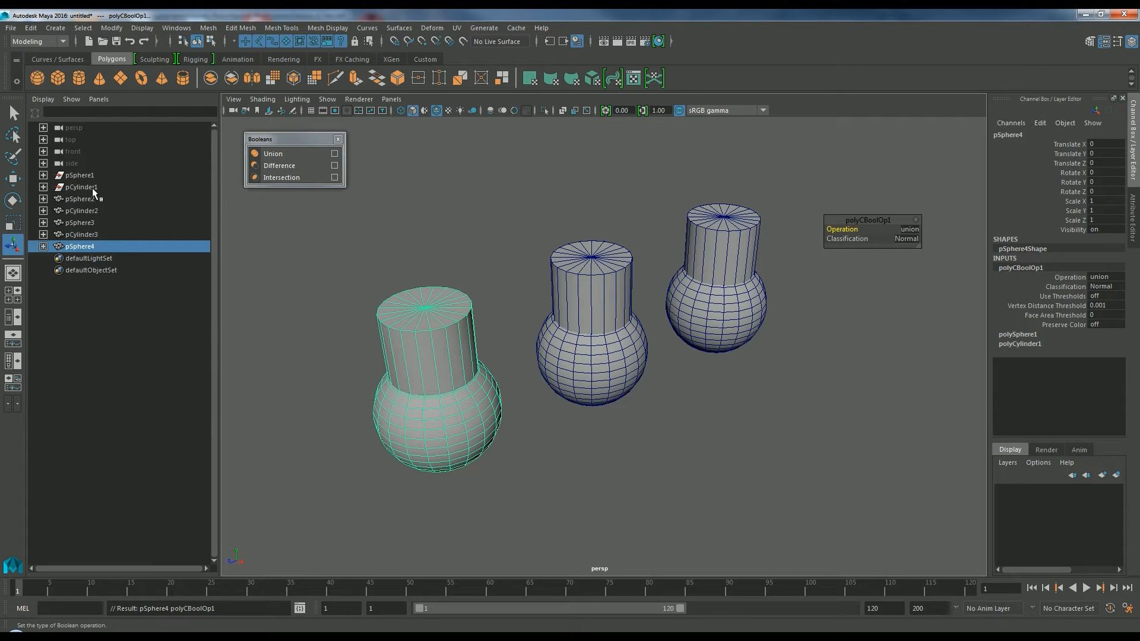
# - Move the pSphere1 input of the union slightly along X and undo the move
pyautogui.click(74, 177)
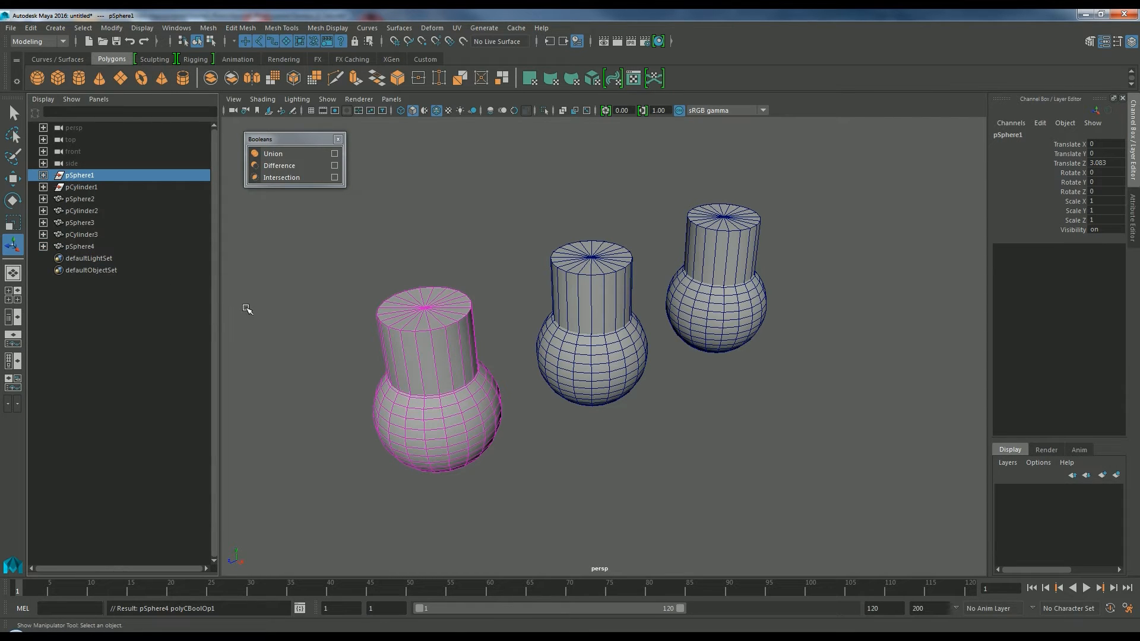
pyautogui.press('w')
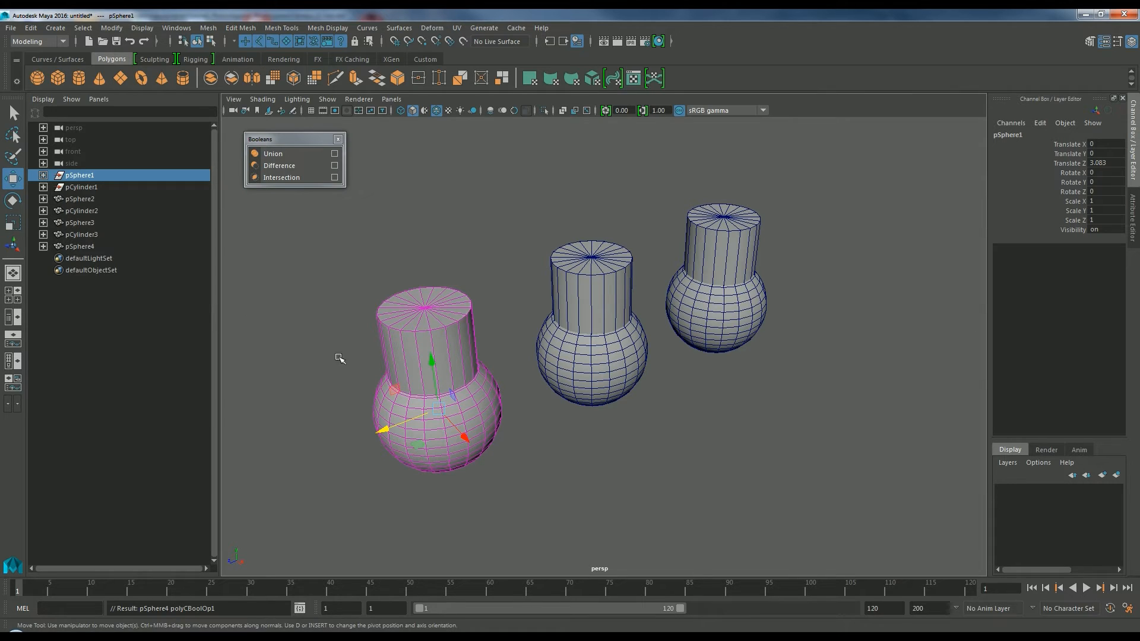
pyautogui.moveTo(461, 436)
pyautogui.mouseDown()
pyautogui.moveTo(449, 422)
pyautogui.moveTo(485, 448)
pyautogui.moveTo(472, 435)
pyautogui.mouseUp()
pyautogui.hotkey('ctrl', 'z')
pyautogui.keyDown('alt'); pyautogui.moveTo(504, 484); pyautogui.dragTo(584, 478); pyautogui.keyUp('alt')
pyautogui.scroll(2, 563, 471)
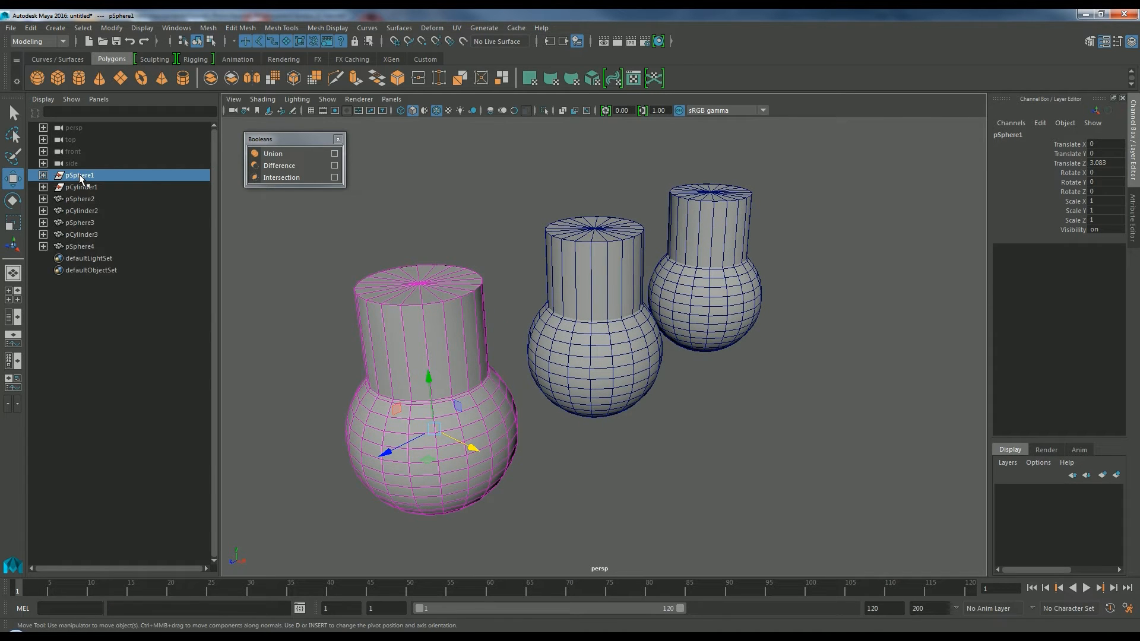
# - Inspect the child node of pSphere1, shift the pCylinder1 input to about X -0.619, and undo that shift
pyautogui.click(43, 175)
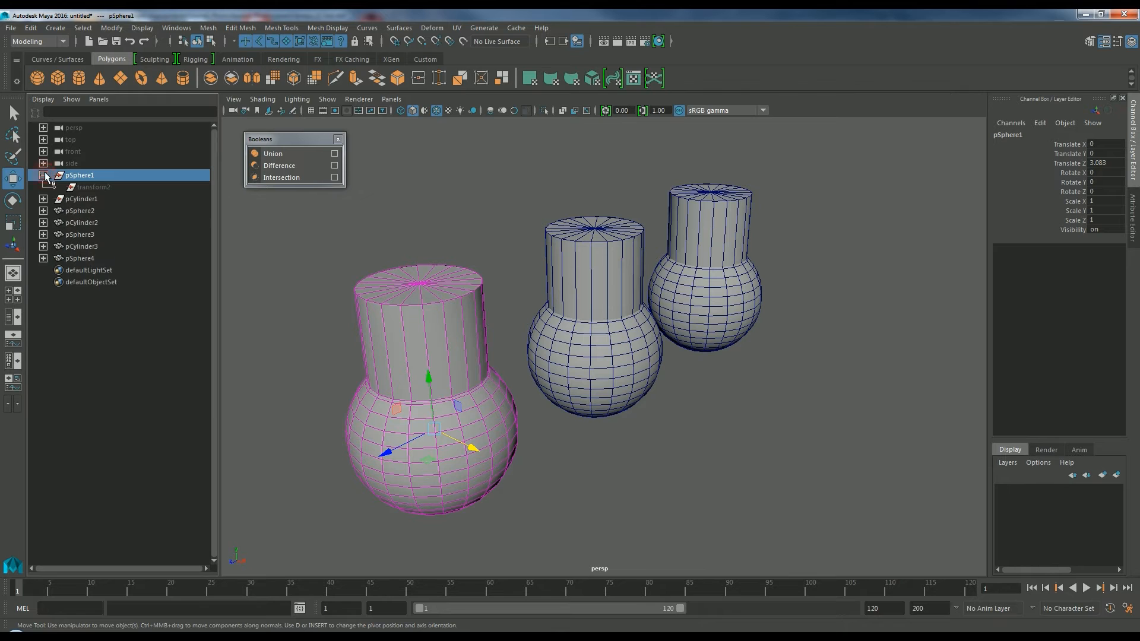
pyautogui.click(43, 175)
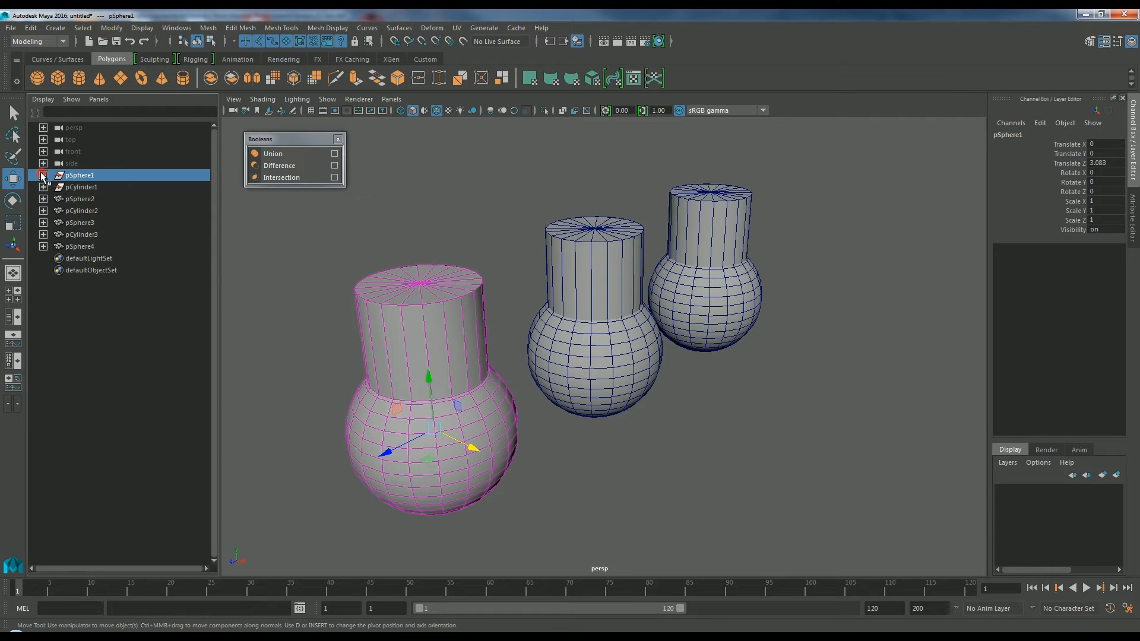
pyautogui.click(84, 188)
pyautogui.moveTo(461, 357); pyautogui.dragTo(428, 337)
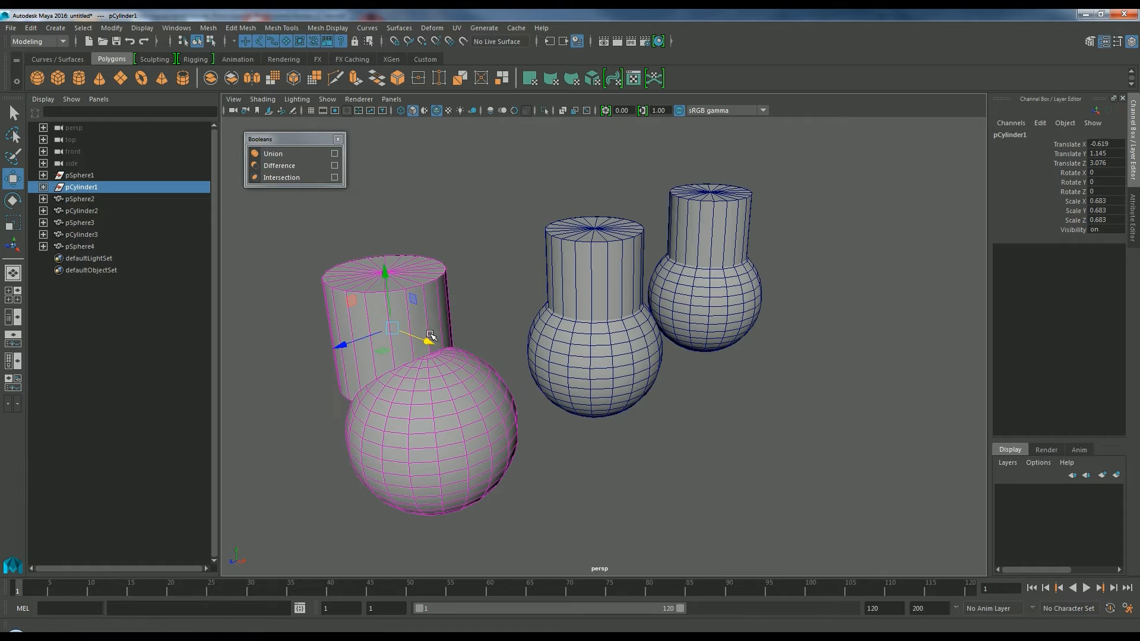
pyautogui.hotkey('ctrl', 'z')
pyautogui.keyDown('alt'); pyautogui.moveTo(578, 457); pyautogui.dragTo(478, 451); pyautogui.keyUp('alt')
# - Lower the union's pSphere1 input to about Y -0.253
pyautogui.click(79, 246)
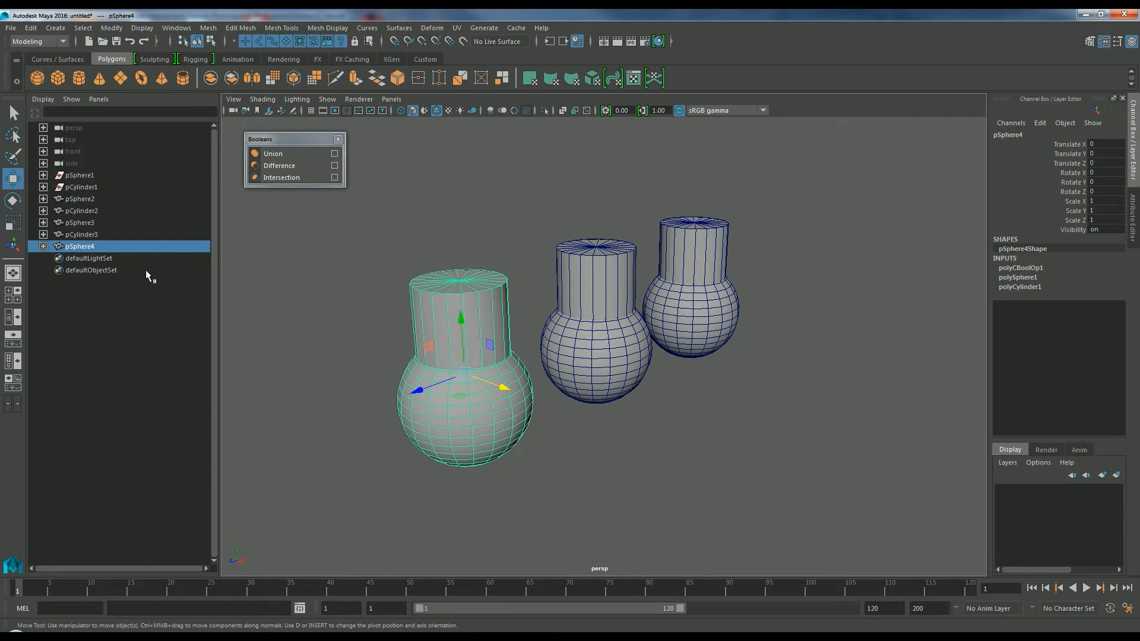
pyautogui.keyDown('alt'); pyautogui.moveTo(533, 469); pyautogui.dragTo(560, 473); pyautogui.keyUp('alt')
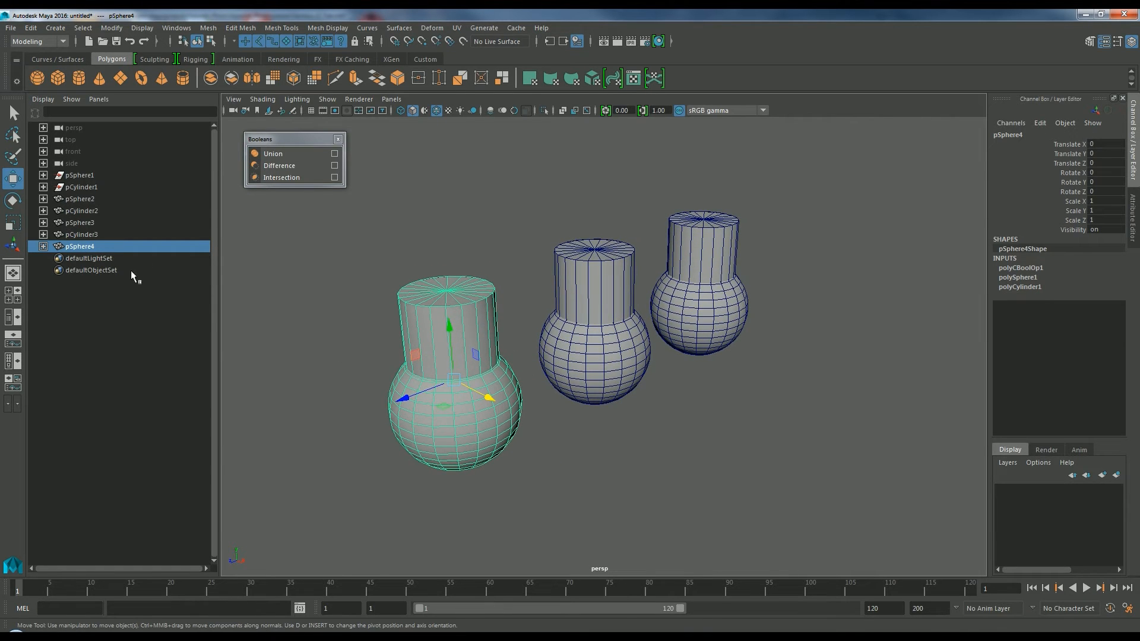
pyautogui.scroll(2, 537, 447)
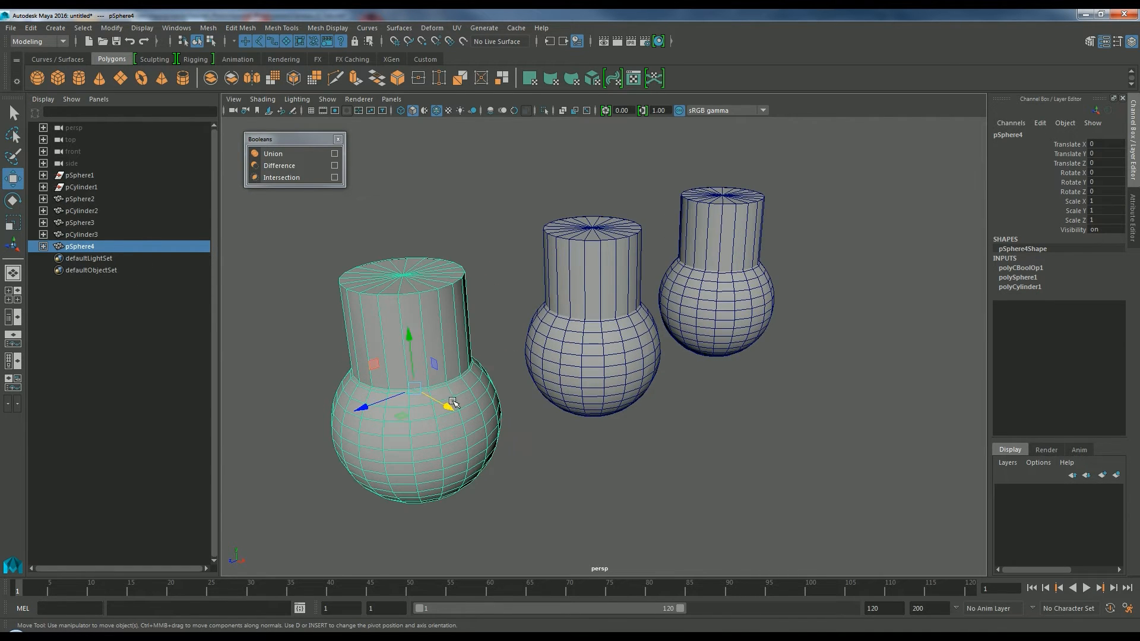
pyautogui.click(77, 176)
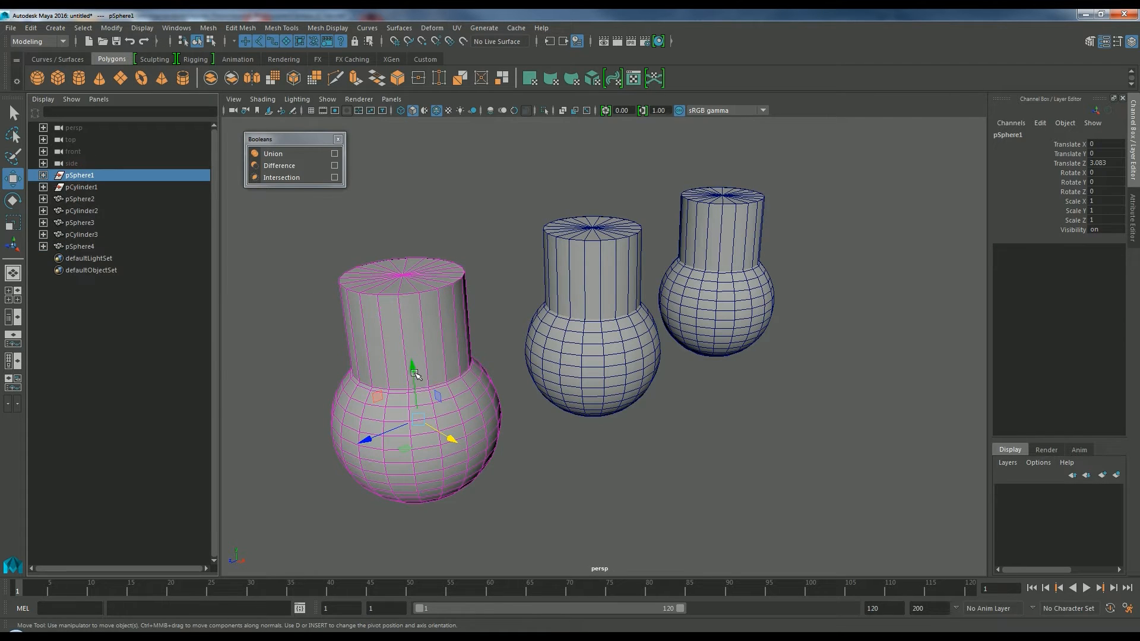
pyautogui.moveTo(412, 371)
pyautogui.mouseDown()
pyautogui.moveTo(430, 417)
pyautogui.moveTo(417, 388)
pyautogui.mouseUp()
pyautogui.keyDown('alt'); pyautogui.moveTo(537, 460); pyautogui.dragTo(554, 452); pyautogui.keyUp('alt')
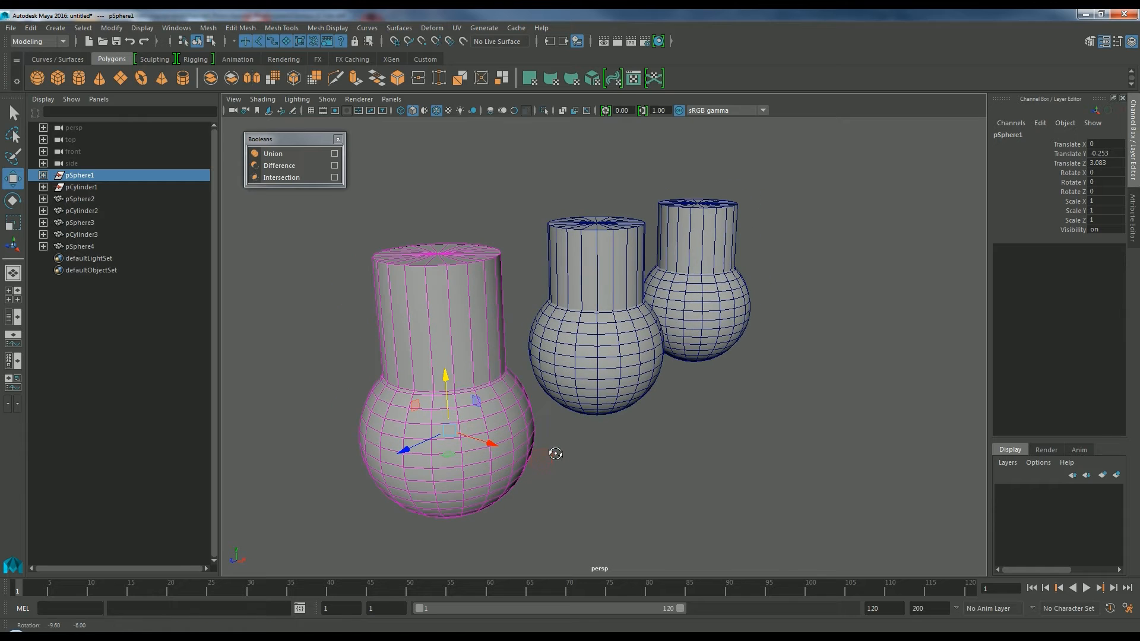
# - Delete the construction history of the united mesh pSphere4
pyautogui.click(86, 248)
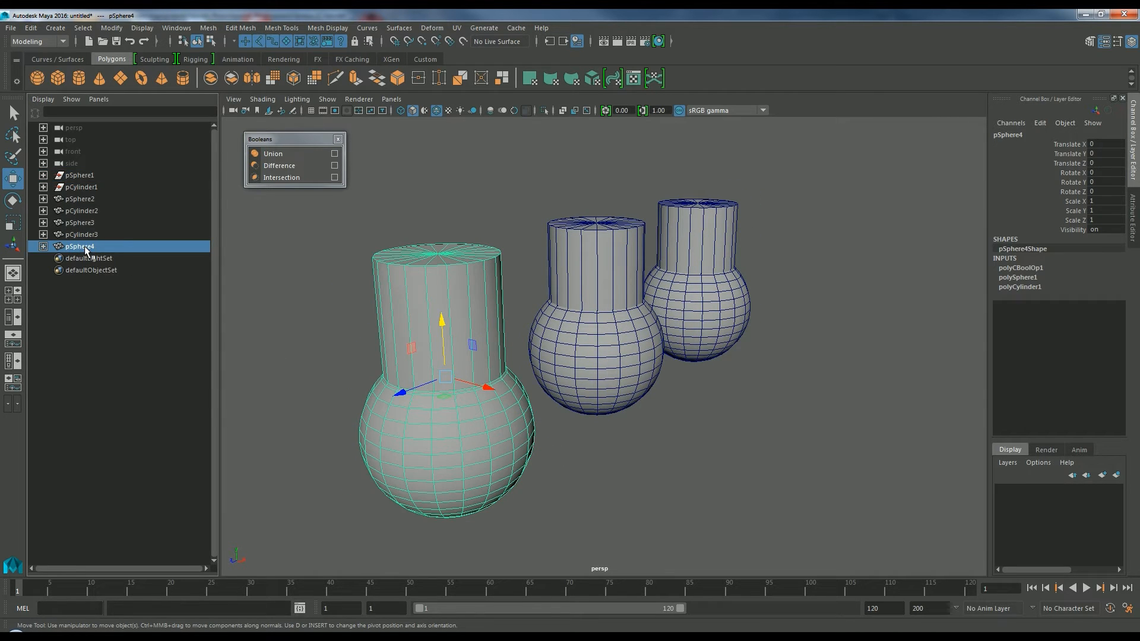
pyautogui.click(34, 28)
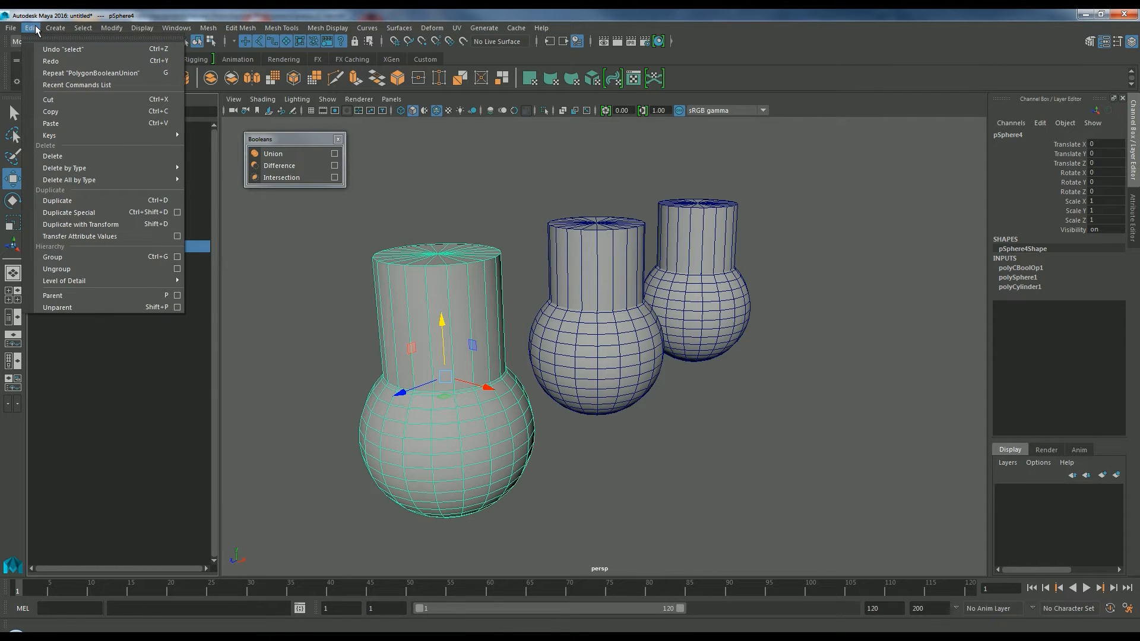
pyautogui.moveTo(96, 169)
pyautogui.click(213, 177)
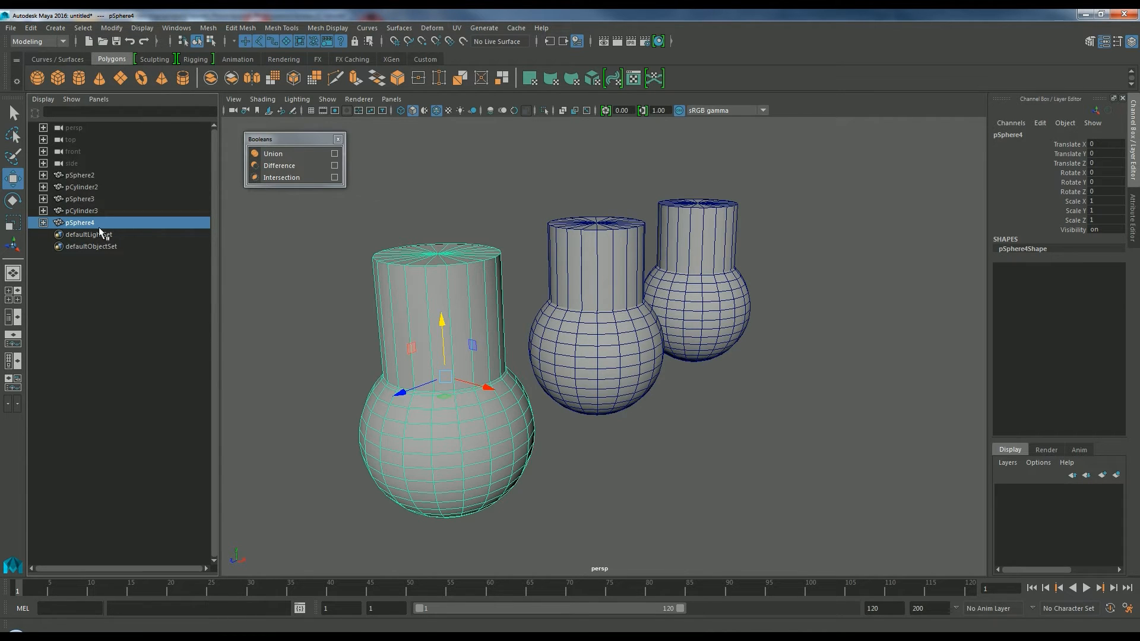
# - Reselect the united mesh pSphere4, move it slightly along X as a single object, and undo the move
pyautogui.click(293, 321)
pyautogui.click(448, 412)
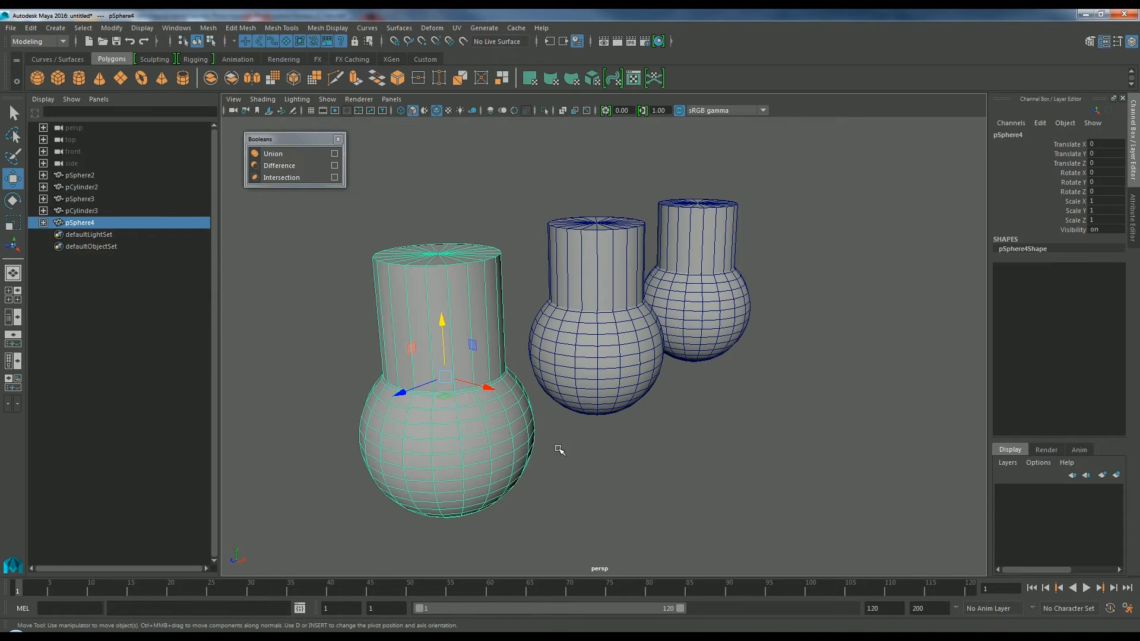
pyautogui.moveTo(489, 389)
pyautogui.mouseDown()
pyautogui.moveTo(517, 397)
pyautogui.moveTo(495, 393)
pyautogui.mouseUp()
pyautogui.hotkey('ctrl', 'z')
pyautogui.keyDown('alt'); pyautogui.moveTo(589, 458); pyautogui.dragTo(579, 468); pyautogui.keyUp('alt')
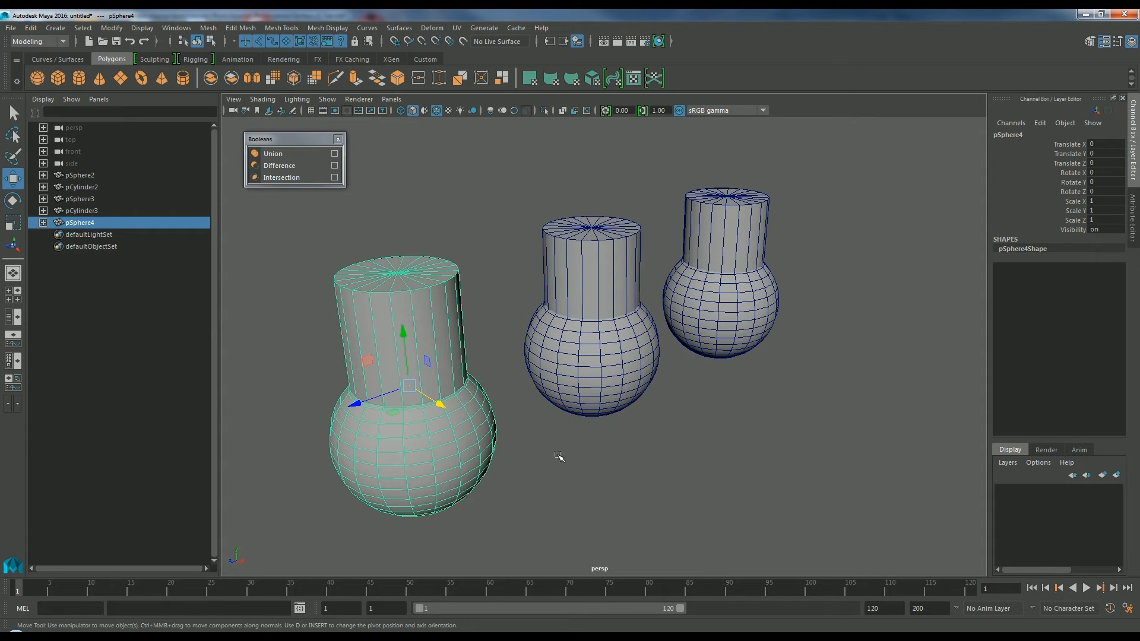
# - Subtract pCylinder2 from pSphere2 in the middle pair with a Boolean Difference
pyautogui.click(569, 462)
pyautogui.keyDown('alt'); pyautogui.moveTo(605, 483); pyautogui.dragTo(572, 473); pyautogui.keyUp('alt')
pyautogui.click(467, 450)
pyautogui.click(570, 464)
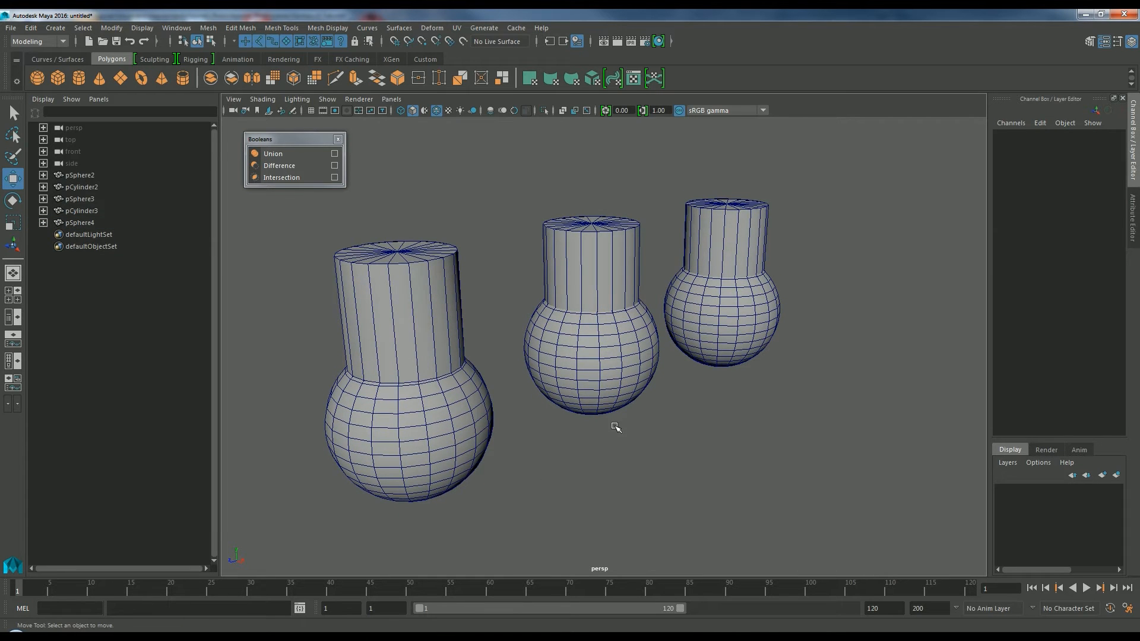
pyautogui.keyDown('alt'); pyautogui.moveTo(642, 446); pyautogui.dragTo(636, 448); pyautogui.keyUp('alt')
pyautogui.click(611, 385)
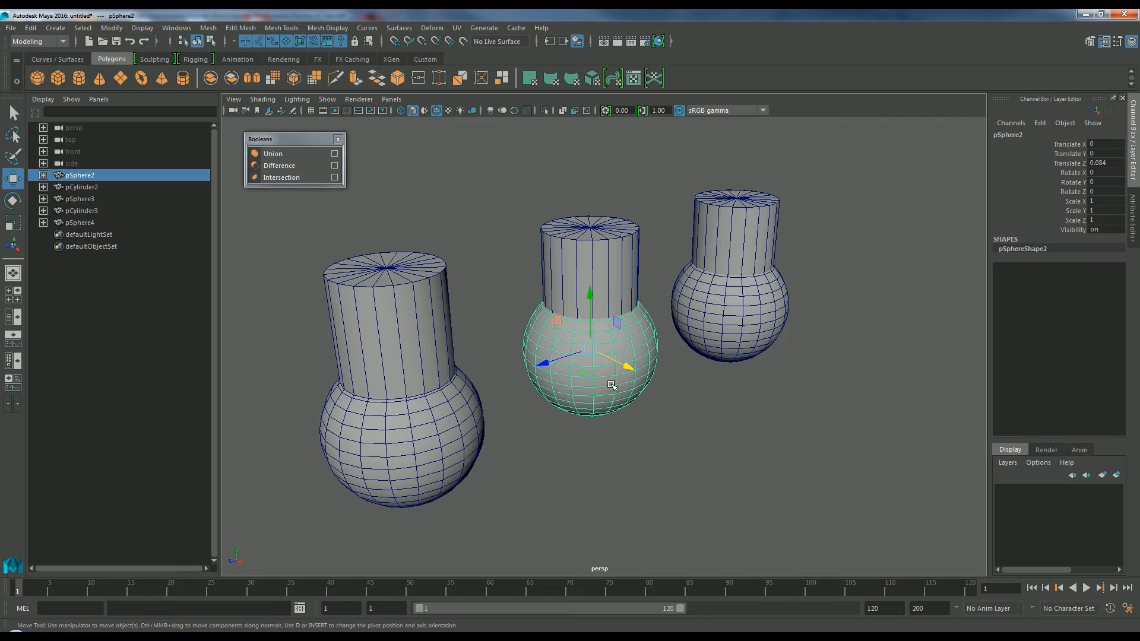
pyautogui.click(674, 440)
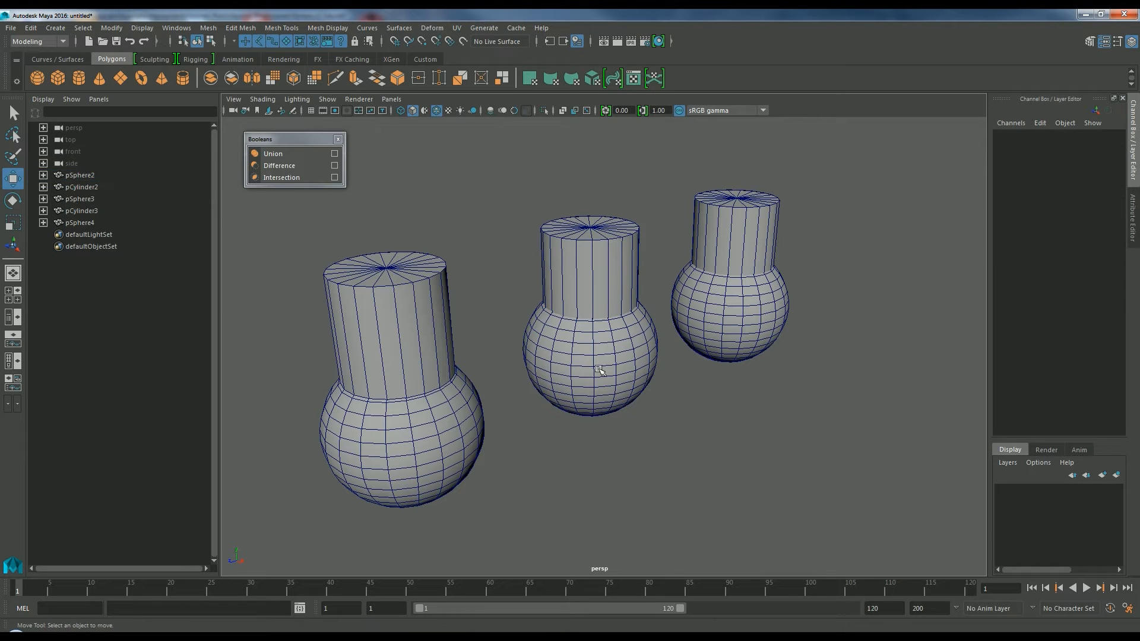
pyautogui.click(593, 362)
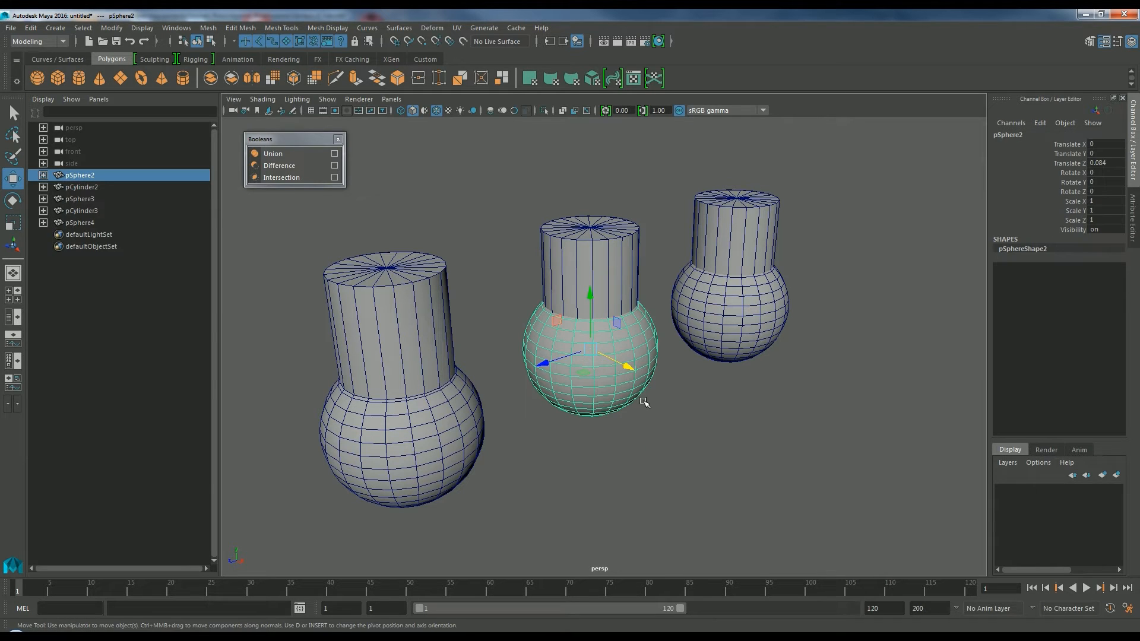
pyautogui.keyDown('shift'); pyautogui.click(612, 263); pyautogui.keyUp('shift')
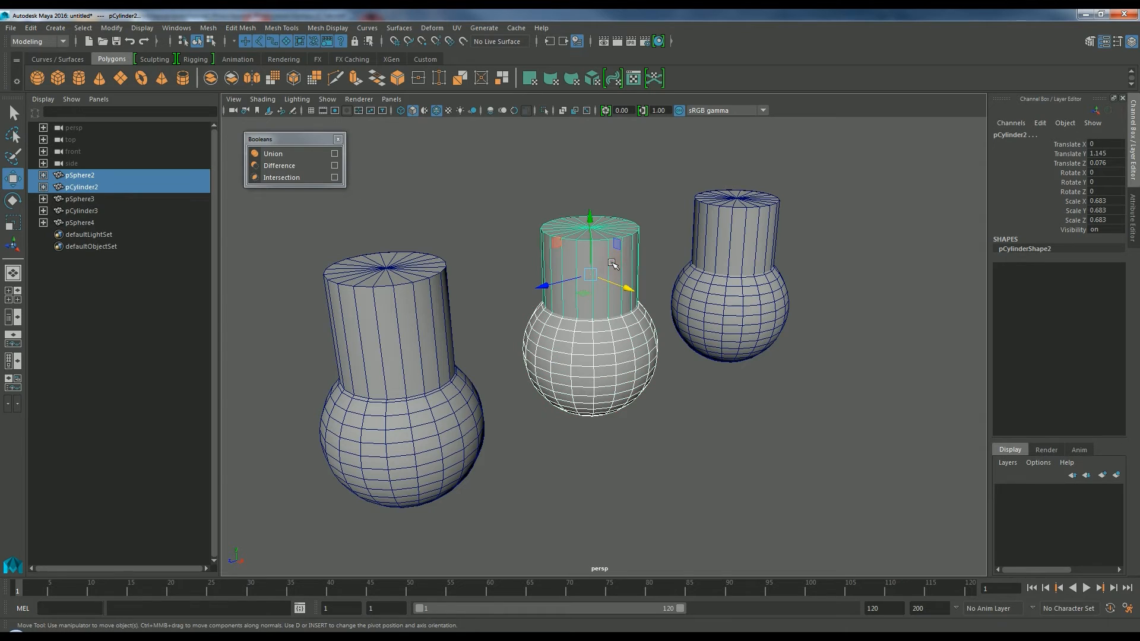
pyautogui.click(283, 168)
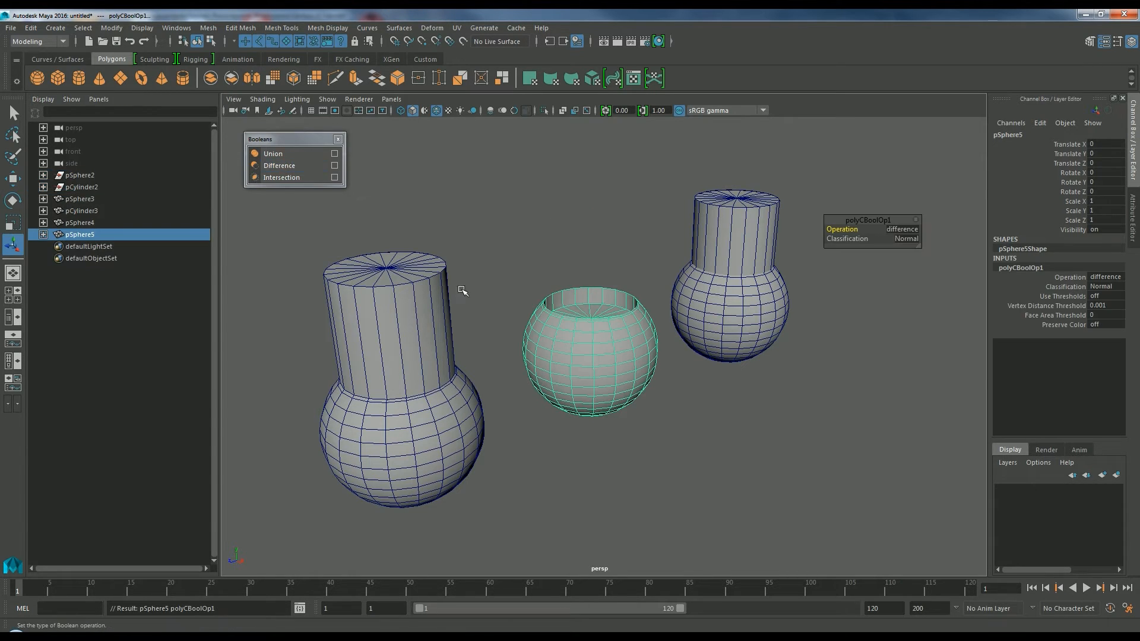
# - Examine the cavity cut into the middle sphere from several angles, comparing it with smooth mesh preview on and off
pyautogui.scroll(2, 597, 354)
pyautogui.moveTo(682, 387)
pyautogui.keyDown('alt'); pyautogui.mouseDown()
pyautogui.moveTo(639, 413)
pyautogui.moveTo(685, 394)
pyautogui.moveTo(661, 394)
pyautogui.moveTo(720, 382)
pyautogui.moveTo(685, 382)
pyautogui.mouseUp(); pyautogui.keyUp('alt')
pyautogui.keyDown('alt'); pyautogui.moveTo(572, 286); pyautogui.dragTo(564, 276); pyautogui.keyUp('alt')
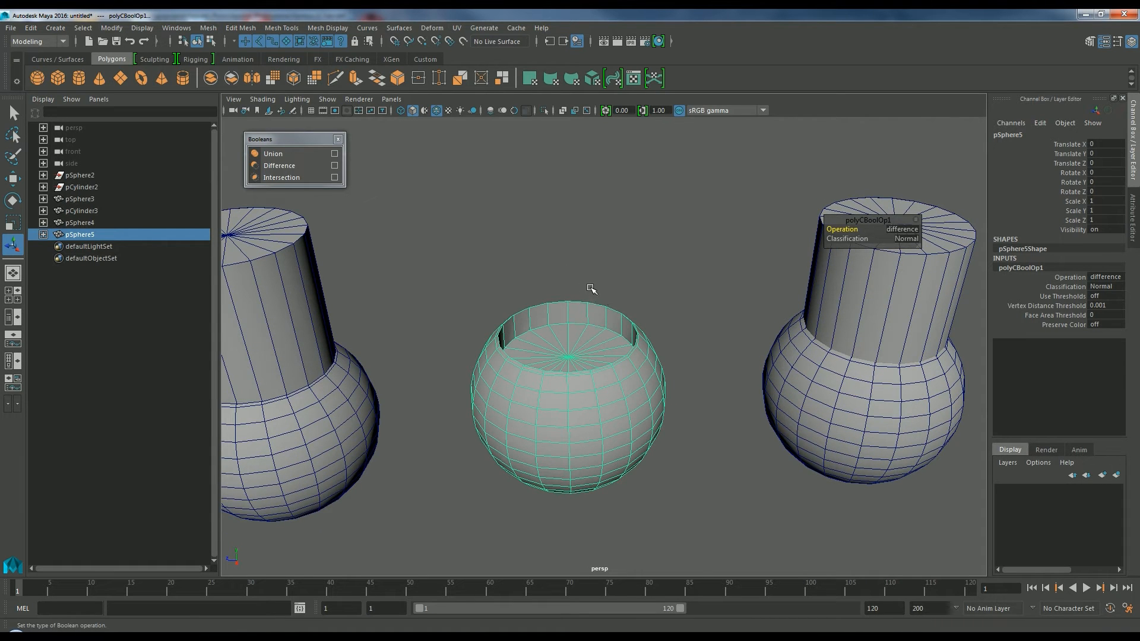
pyautogui.keyDown('alt'); pyautogui.moveTo(588, 293); pyautogui.dragTo(623, 282); pyautogui.keyUp('alt')
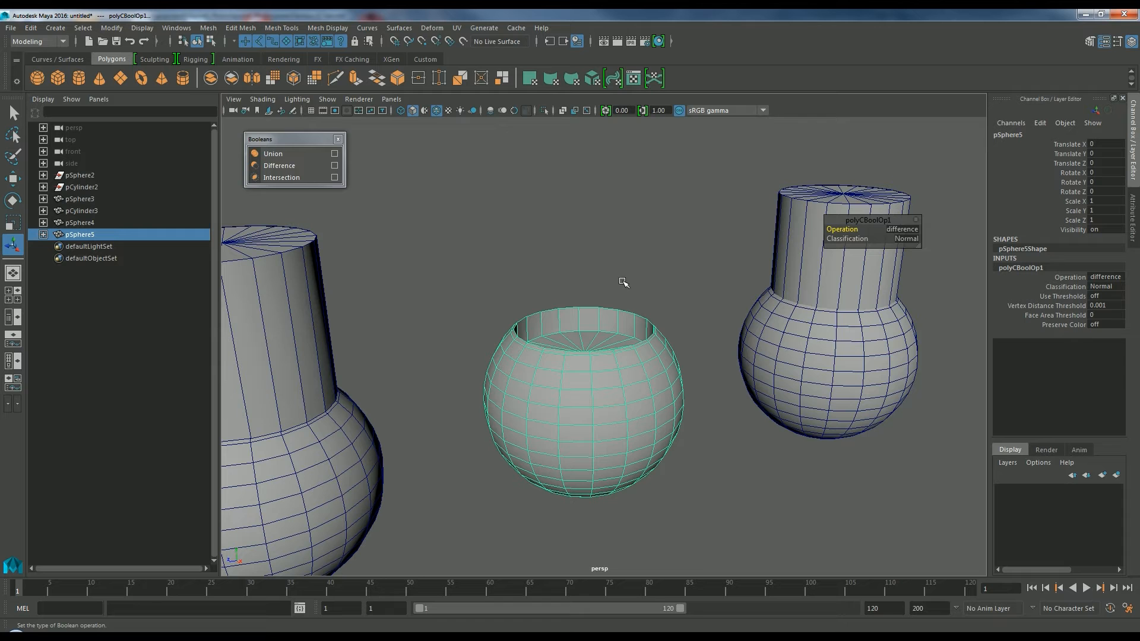
pyautogui.keyDown('alt'); pyautogui.moveTo(623, 283); pyautogui.dragTo(633, 296); pyautogui.keyUp('alt')
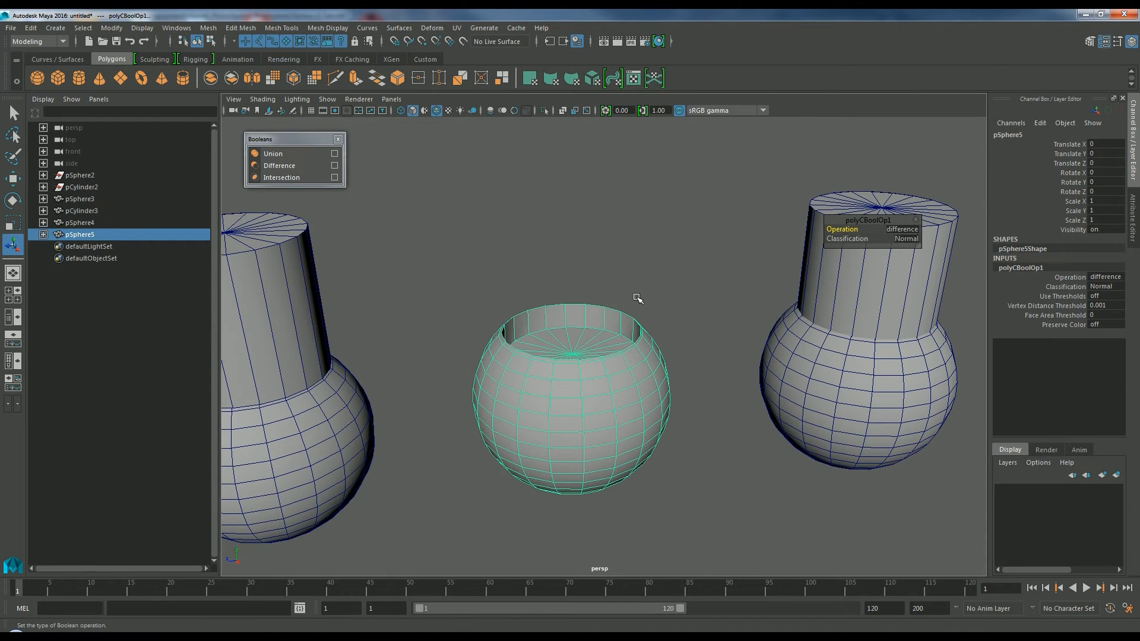
pyautogui.press('3')
pyautogui.press('1')
pyautogui.press('3')
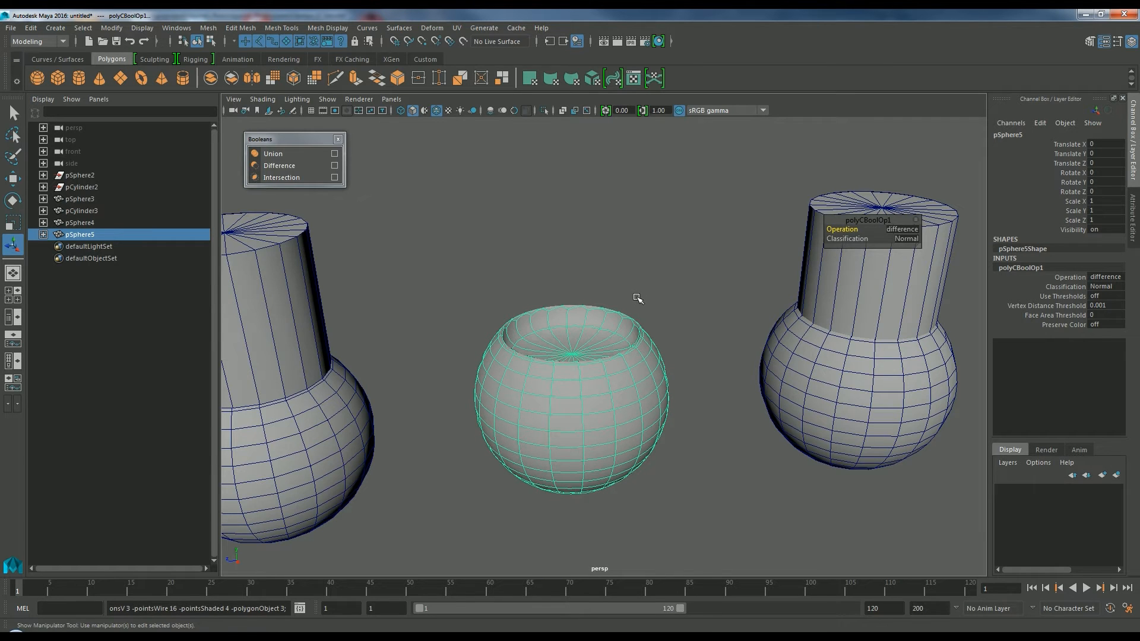
pyautogui.keyDown('alt'); pyautogui.moveTo(646, 315); pyautogui.dragTo(613, 323); pyautogui.keyUp('alt')
pyautogui.press('1')
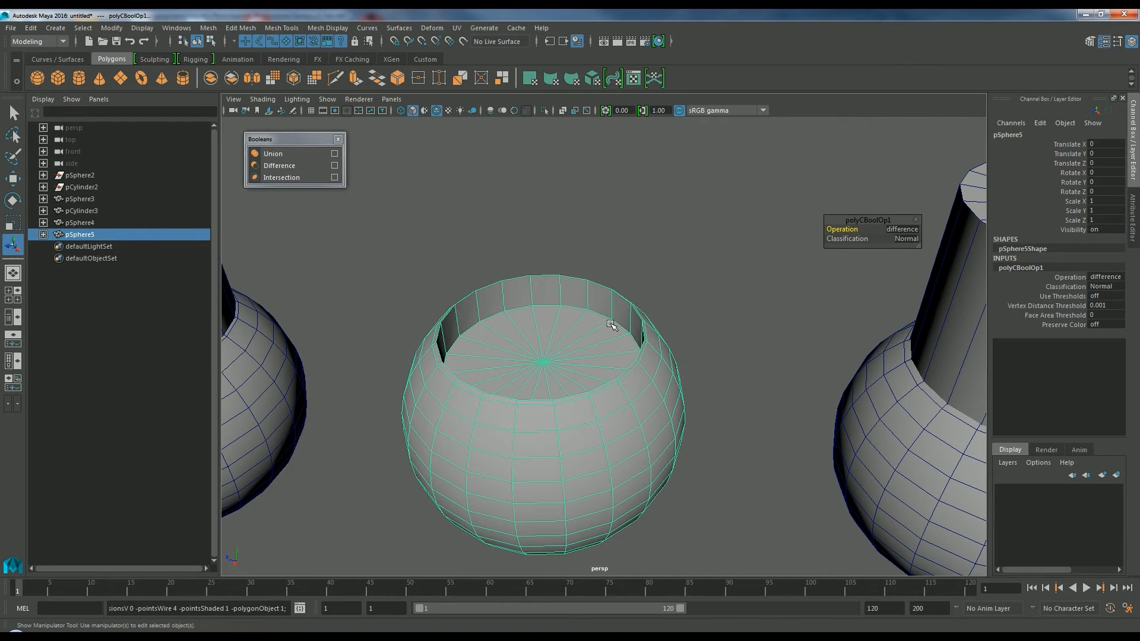
# - Show the Modeling Toolkit and switch the cut mesh pSphere5 to vertex selection
pyautogui.scroll(2, 561, 306)
pyautogui.keyDown('alt'); pyautogui.moveTo(469, 338); pyautogui.dragTo(540, 340); pyautogui.keyUp('alt')
pyautogui.scroll(2, 485, 333)
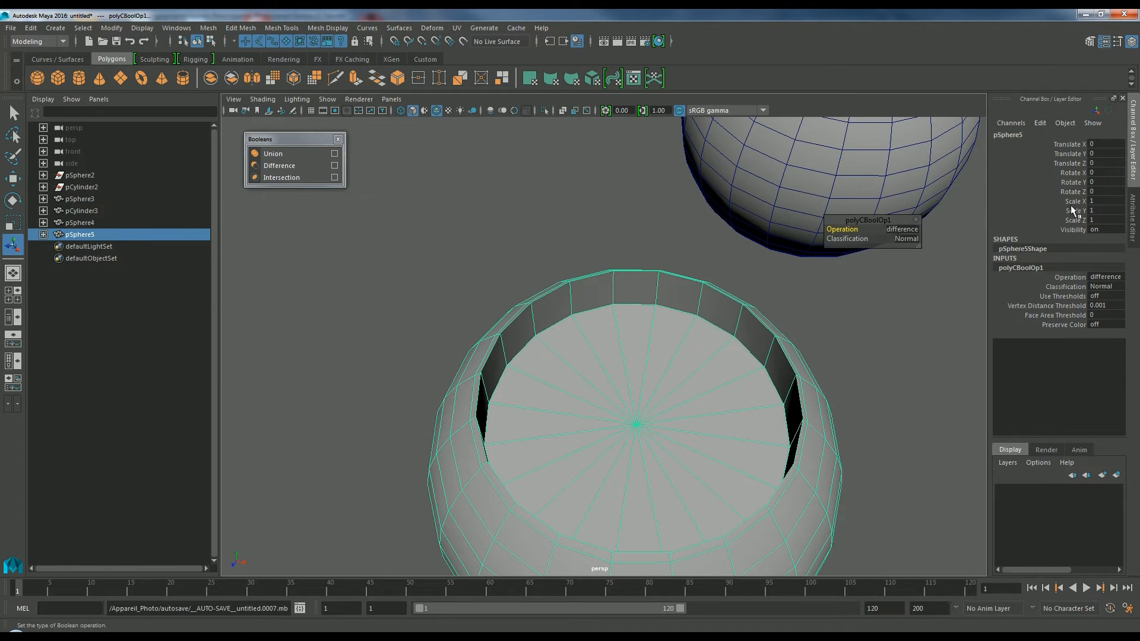
pyautogui.click(1089, 41)
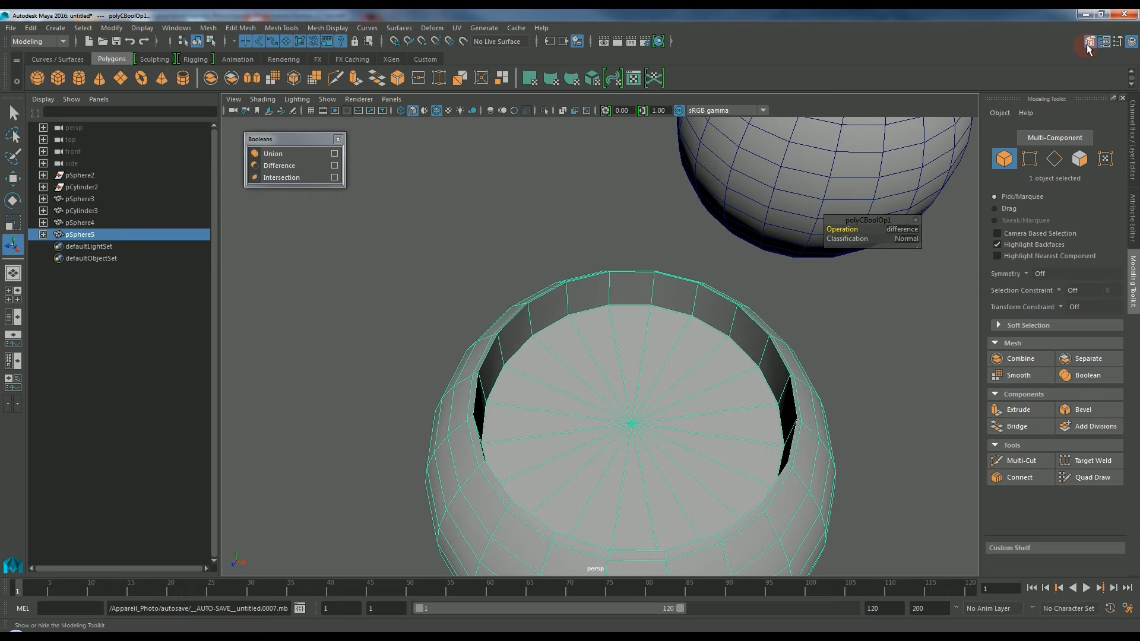
pyautogui.keyDown('alt'); pyautogui.moveTo(653, 349); pyautogui.dragTo(616, 330); pyautogui.keyUp('alt')
pyautogui.keyDown('alt'); pyautogui.moveTo(616, 331); pyautogui.dragTo(669, 350, button='middle'); pyautogui.keyUp('alt')
pyautogui.scroll(5, 669, 351)
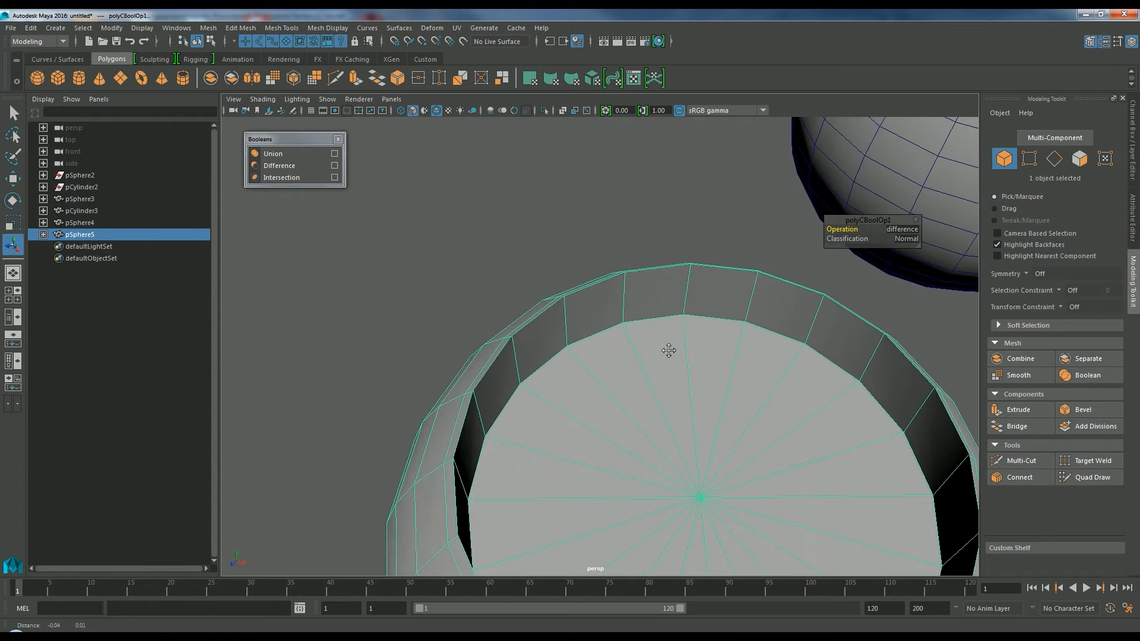
pyautogui.click(1029, 158)
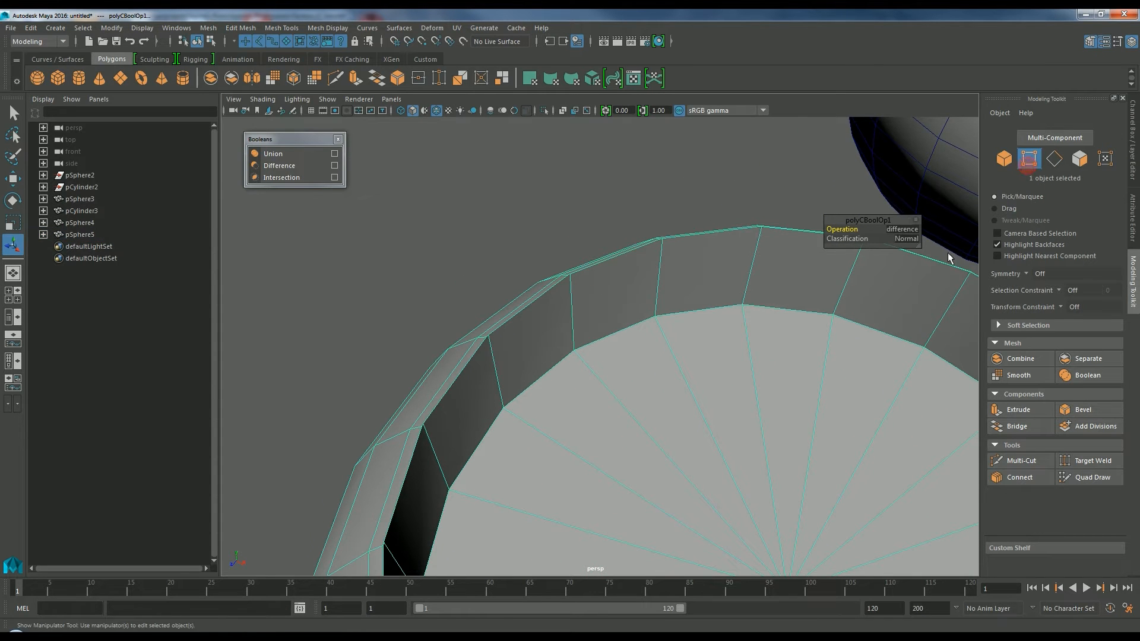
# - Use Target Weld to merge the first two pairs of nearly coincident vertices on the rim of the cavity
pyautogui.scroll(4, 534, 344)
pyautogui.keyDown('alt'); pyautogui.moveTo(526, 345); pyautogui.dragTo(644, 403); pyautogui.keyUp('alt')
pyautogui.keyDown('alt'); pyautogui.moveTo(719, 419); pyautogui.dragTo(669, 358); pyautogui.keyUp('alt')
pyautogui.keyDown('alt'); pyautogui.moveTo(665, 351); pyautogui.dragTo(708, 374, button='middle'); pyautogui.keyUp('alt')
pyautogui.moveTo(708, 374)
pyautogui.keyDown('alt'); pyautogui.mouseDown()
pyautogui.moveTo(687, 364)
pyautogui.moveTo(686, 375)
pyautogui.mouseUp(); pyautogui.keyUp('alt')
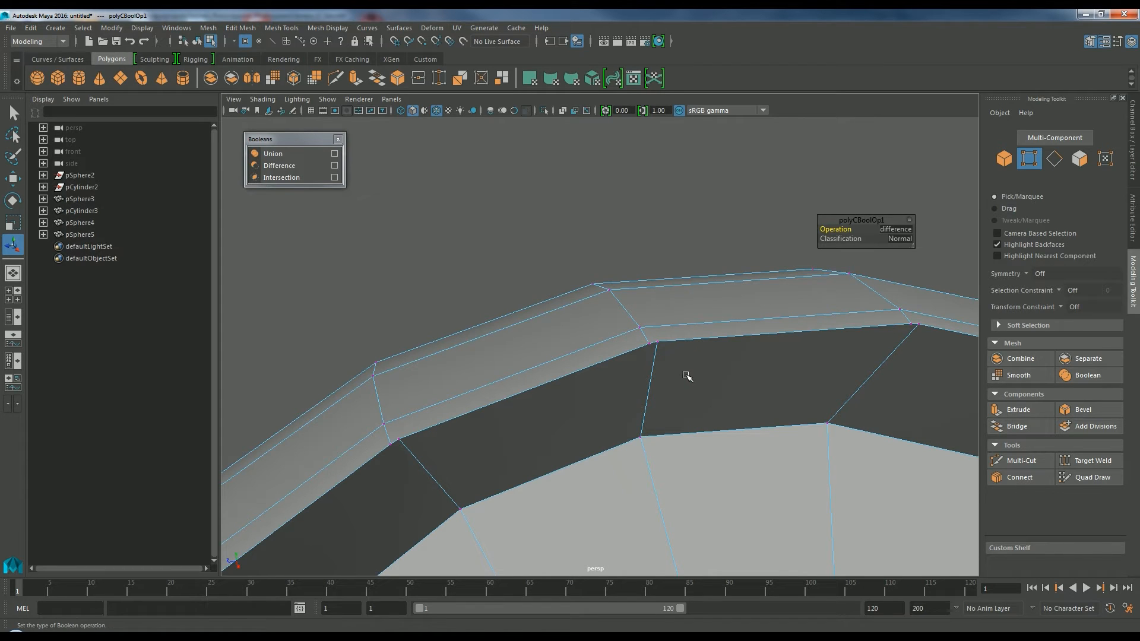
pyautogui.click(1091, 461)
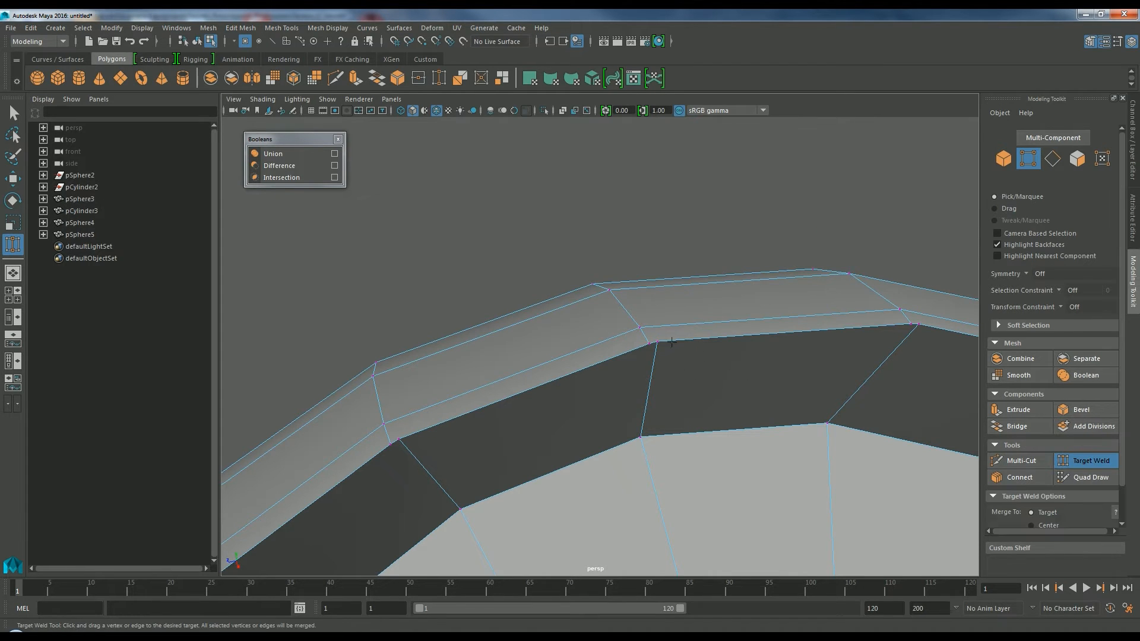
pyautogui.moveTo(651, 343); pyautogui.dragTo(650, 343)
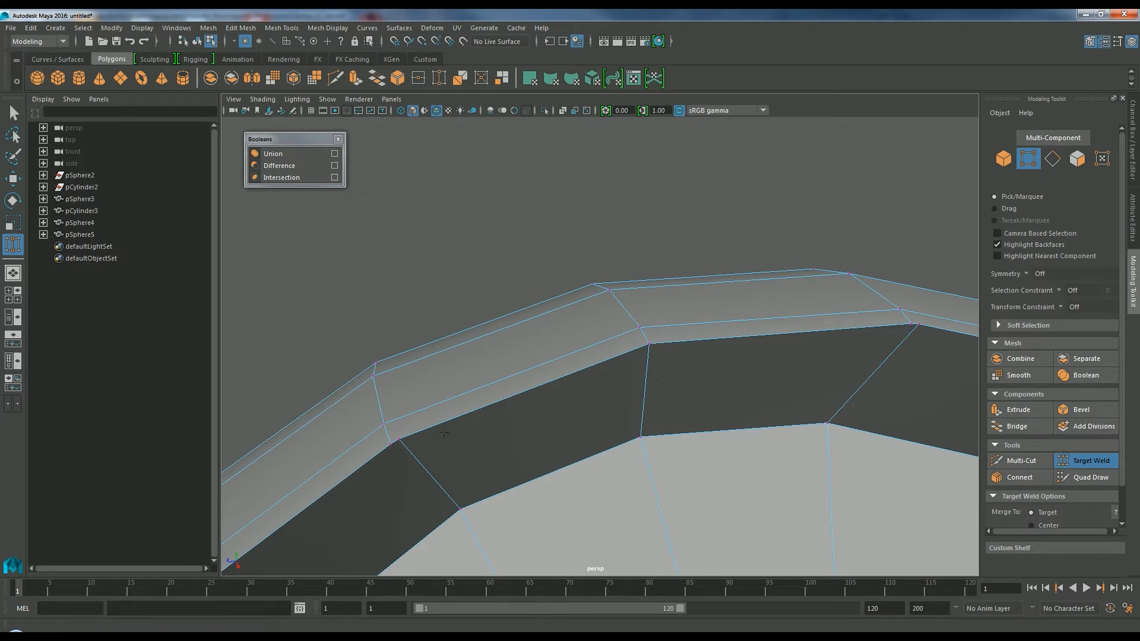
pyautogui.moveTo(397, 438); pyautogui.dragTo(390, 444)
# - Check the partly welded rim with smooth mesh preview, then return to the unsmoothed display
pyautogui.keyDown('alt'); pyautogui.moveTo(462, 436); pyautogui.dragTo(586, 377); pyautogui.keyUp('alt')
pyautogui.scroll(-3, 601, 435)
pyautogui.keyDown('alt'); pyautogui.moveTo(582, 440); pyautogui.dragTo(611, 410, button='middle'); pyautogui.keyUp('alt')
pyautogui.keyDown('alt'); pyautogui.moveTo(720, 392); pyautogui.dragTo(603, 431, button='middle'); pyautogui.keyUp('alt')
pyautogui.press('3')
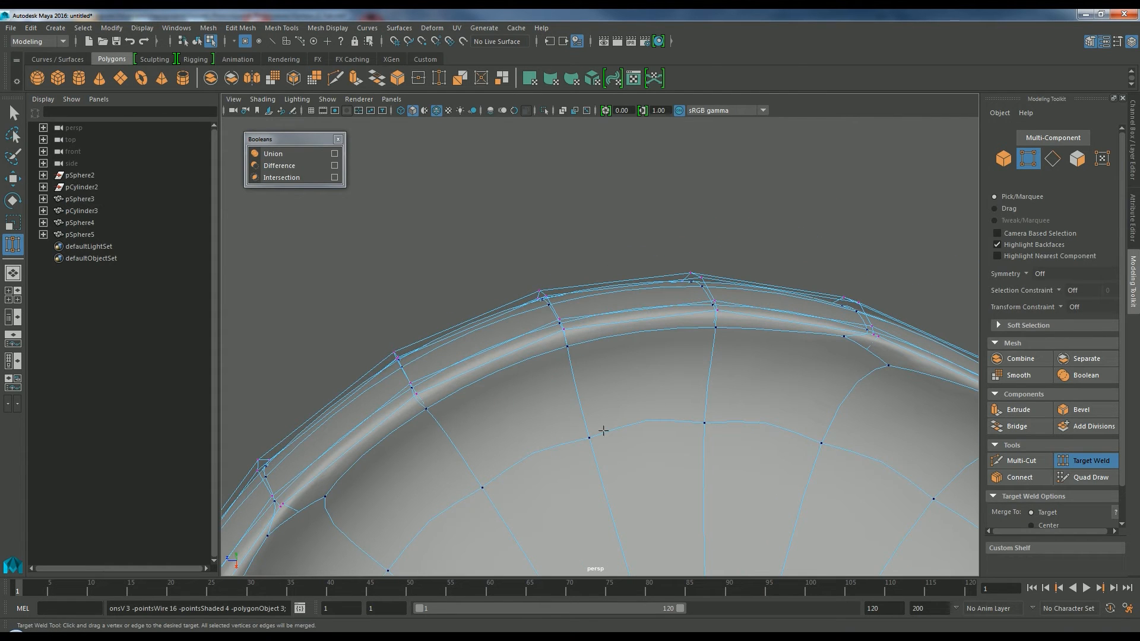
pyautogui.press('1')
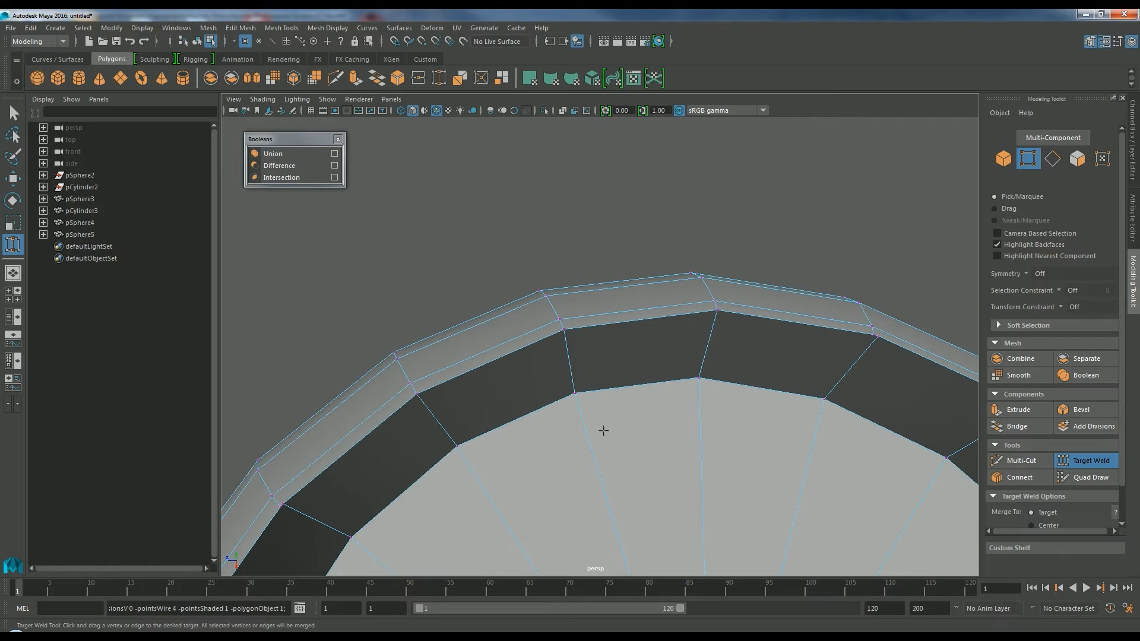
# - Target-weld the doubled vertices at three more corners along the cavity rim
pyautogui.keyDown('alt'); pyautogui.moveTo(603, 430); pyautogui.dragTo(532, 347); pyautogui.keyUp('alt')
pyautogui.moveTo(473, 378); pyautogui.dragTo(471, 382)
pyautogui.keyDown('alt'); pyautogui.moveTo(502, 430); pyautogui.dragTo(587, 333, button='middle'); pyautogui.keyUp('alt')
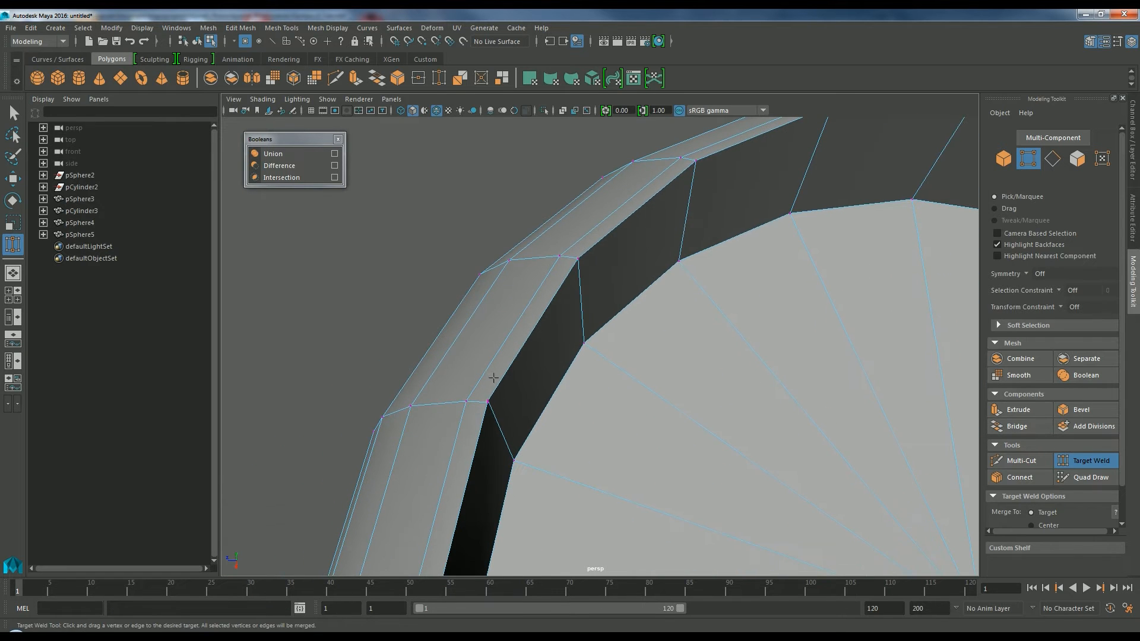
pyautogui.moveTo(488, 401); pyautogui.dragTo(489, 402)
pyautogui.scroll(-2, 568, 439)
pyautogui.keyDown('alt'); pyautogui.moveTo(570, 440); pyautogui.dragTo(571, 389, button='middle'); pyautogui.keyUp('alt')
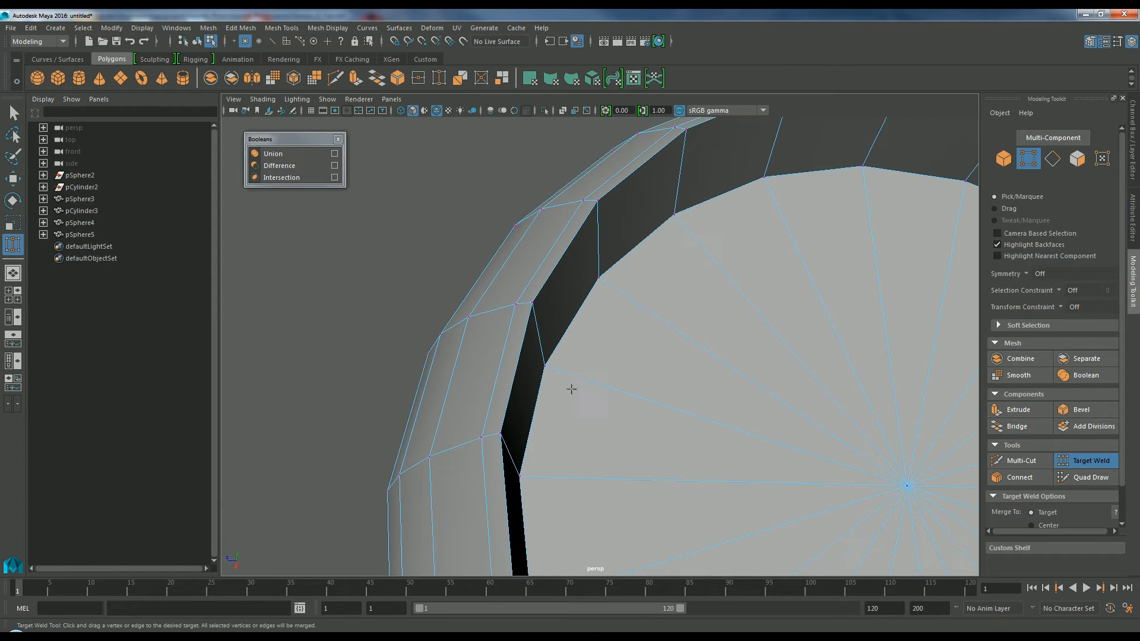
pyautogui.moveTo(500, 428); pyautogui.dragTo(501, 432)
# - Continue around the cavity rim, target-welding the doubled vertices at the next three corners
pyautogui.keyDown('alt'); pyautogui.moveTo(579, 460); pyautogui.dragTo(524, 389); pyautogui.keyUp('alt')
pyautogui.keyDown('alt'); pyautogui.moveTo(524, 388); pyautogui.dragTo(522, 416, button='middle'); pyautogui.keyUp('alt')
pyautogui.keyDown('alt'); pyautogui.moveTo(522, 415); pyautogui.dragTo(570, 382); pyautogui.keyUp('alt')
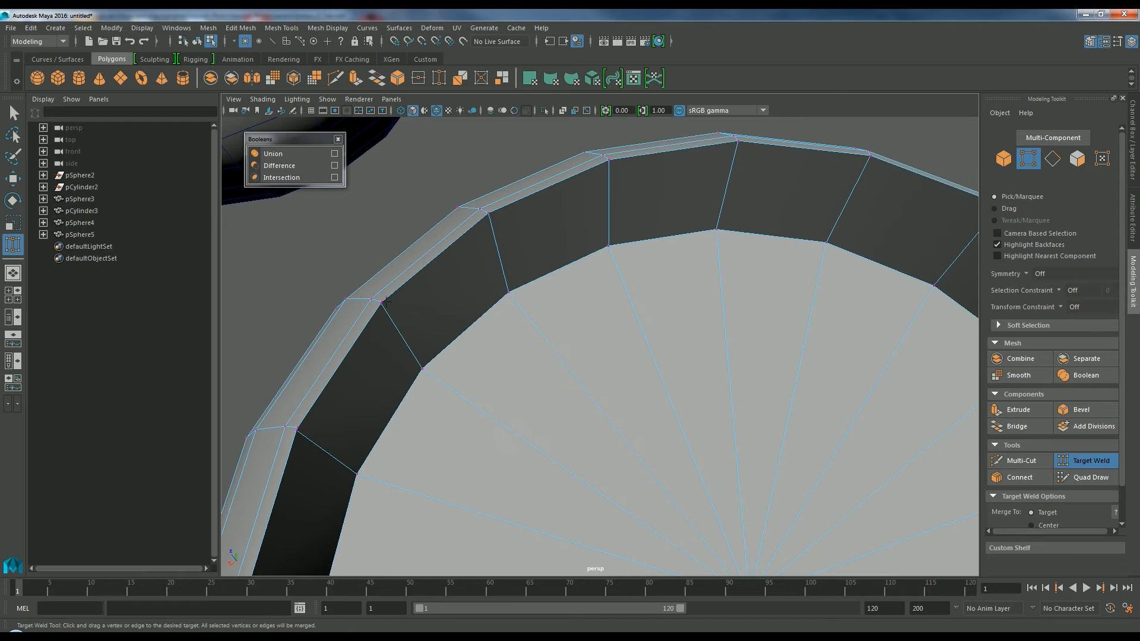
pyautogui.keyDown('alt'); pyautogui.moveTo(387, 301); pyautogui.dragTo(469, 343); pyautogui.keyUp('alt')
pyautogui.moveTo(392, 366); pyautogui.dragTo(392, 373)
pyautogui.keyDown('alt'); pyautogui.moveTo(457, 402); pyautogui.dragTo(504, 368); pyautogui.keyUp('alt')
pyautogui.moveTo(450, 426); pyautogui.dragTo(452, 432)
pyautogui.keyDown('alt'); pyautogui.moveTo(484, 410); pyautogui.dragTo(541, 355); pyautogui.keyUp('alt')
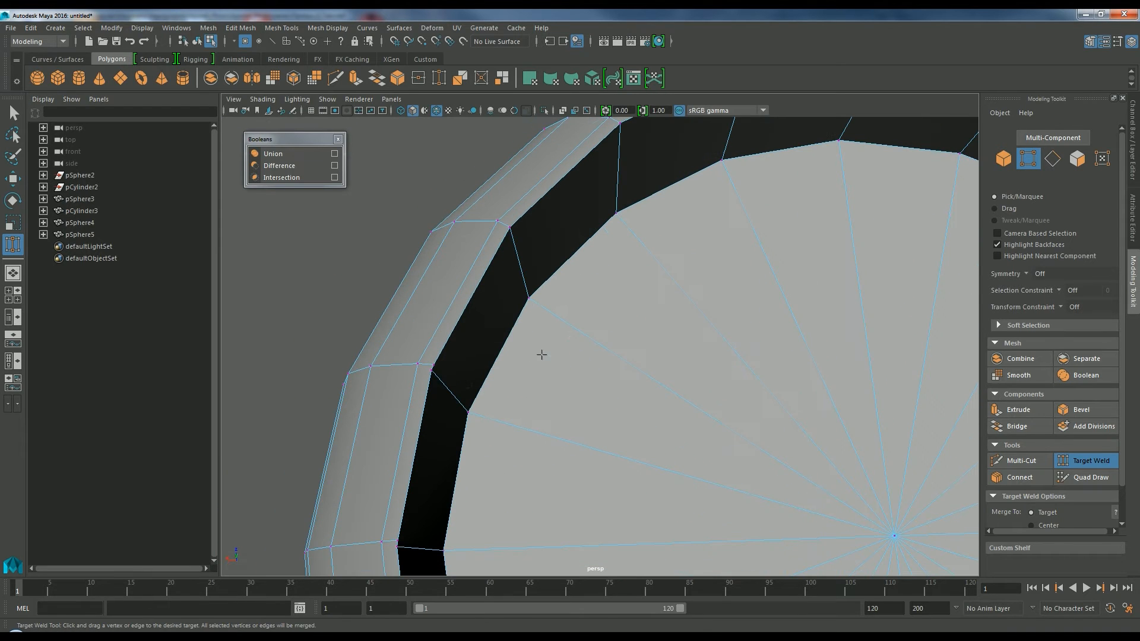
pyautogui.moveTo(428, 371); pyautogui.dragTo(432, 366)
# - Weld the close vertex pairs along the following stretch of the rim into single corner vertices
pyautogui.moveTo(433, 367)
pyautogui.keyDown('alt'); pyautogui.mouseDown()
pyautogui.moveTo(467, 424)
pyautogui.moveTo(501, 412)
pyautogui.moveTo(502, 427)
pyautogui.moveTo(570, 348)
pyautogui.moveTo(516, 437)
pyautogui.moveTo(441, 444)
pyautogui.moveTo(468, 409)
pyautogui.moveTo(457, 420)
pyautogui.moveTo(453, 382)
pyautogui.moveTo(427, 432)
pyautogui.moveTo(422, 423)
pyautogui.mouseUp(); pyautogui.keyUp('alt')
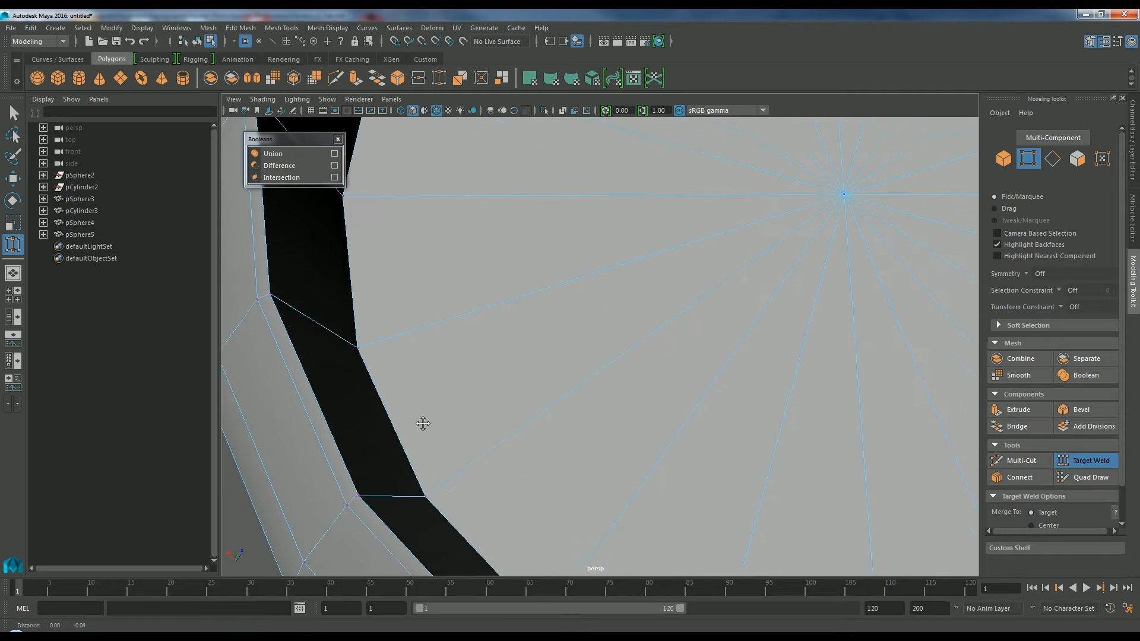
pyautogui.keyDown('alt'); pyautogui.moveTo(423, 423); pyautogui.dragTo(426, 417, button='middle'); pyautogui.keyUp('alt')
pyautogui.keyDown('alt'); pyautogui.moveTo(470, 476); pyautogui.dragTo(541, 456); pyautogui.keyUp('alt')
pyautogui.scroll(-5, 502, 453)
pyautogui.scroll(3, 552, 463)
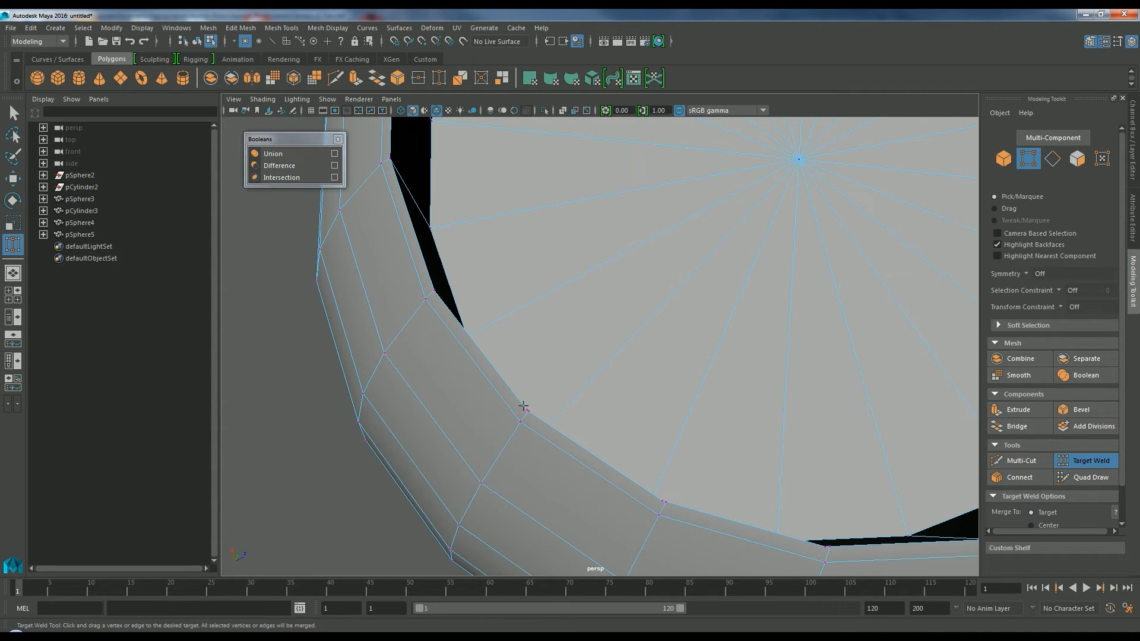
pyautogui.keyDown('alt'); pyautogui.moveTo(773, 498); pyautogui.dragTo(654, 460); pyautogui.keyUp('alt')
pyautogui.keyDown('alt'); pyautogui.moveTo(695, 543); pyautogui.dragTo(711, 467, button='middle'); pyautogui.keyUp('alt')
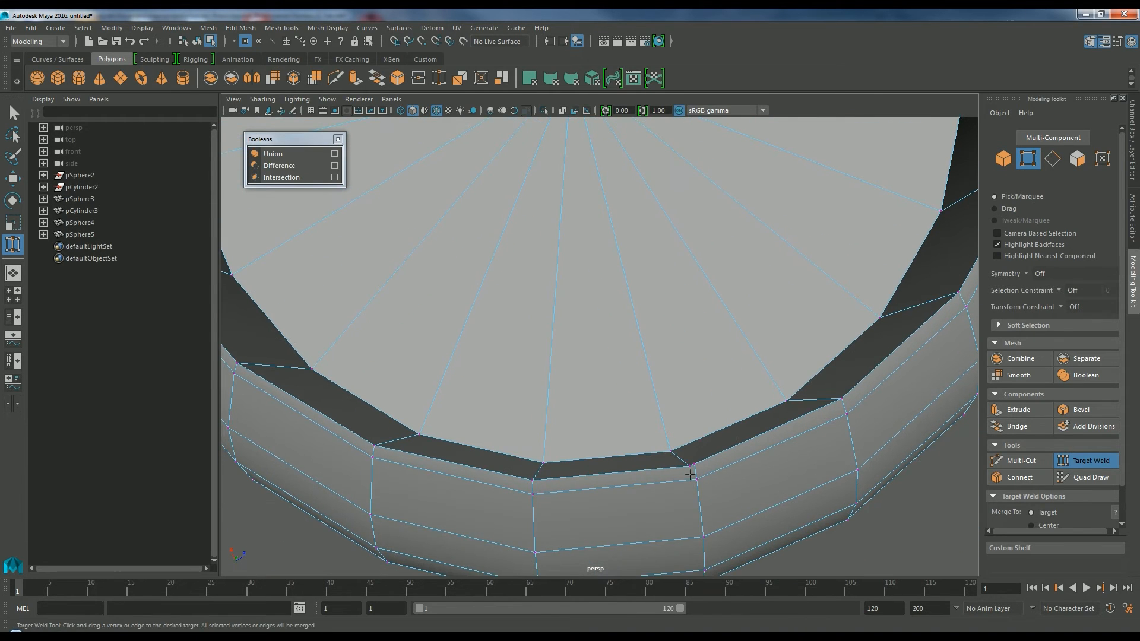
# - Finish target-welding the remaining doubled vertices around the rim of pSphere5's cavity
pyautogui.keyDown('alt'); pyautogui.moveTo(693, 468); pyautogui.dragTo(725, 453); pyautogui.keyUp('alt')
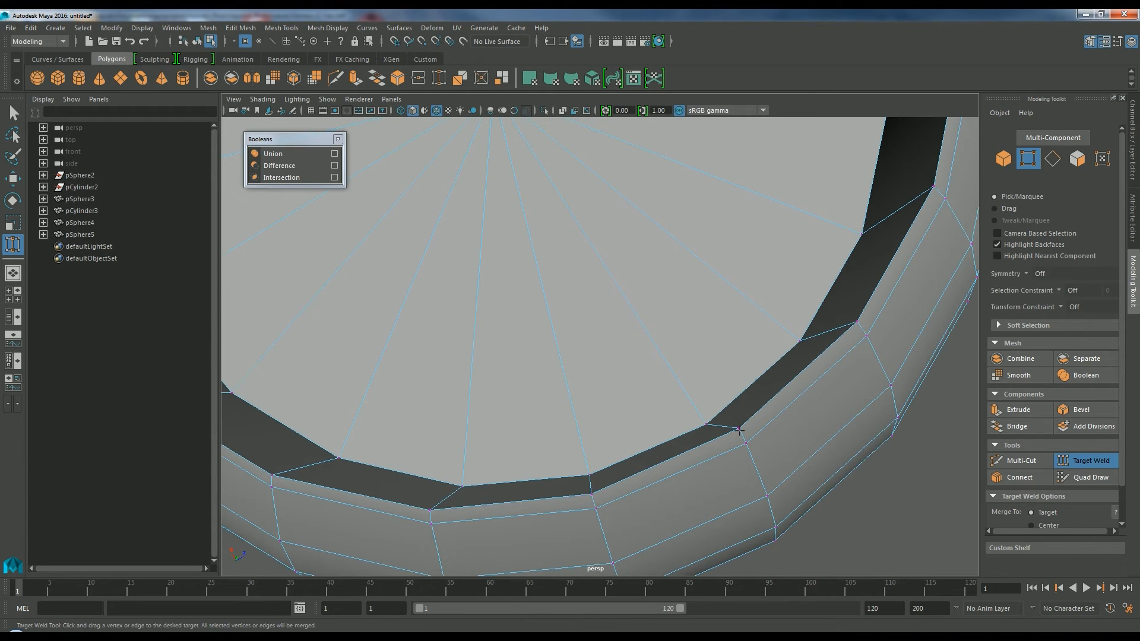
pyautogui.keyDown('alt'); pyautogui.moveTo(762, 415); pyautogui.dragTo(790, 393); pyautogui.keyUp('alt')
pyautogui.keyDown('alt'); pyautogui.moveTo(797, 374); pyautogui.dragTo(801, 282, button='right'); pyautogui.keyUp('alt')
pyautogui.keyDown('alt'); pyautogui.moveTo(800, 281); pyautogui.dragTo(768, 334, button='middle'); pyautogui.keyUp('alt')
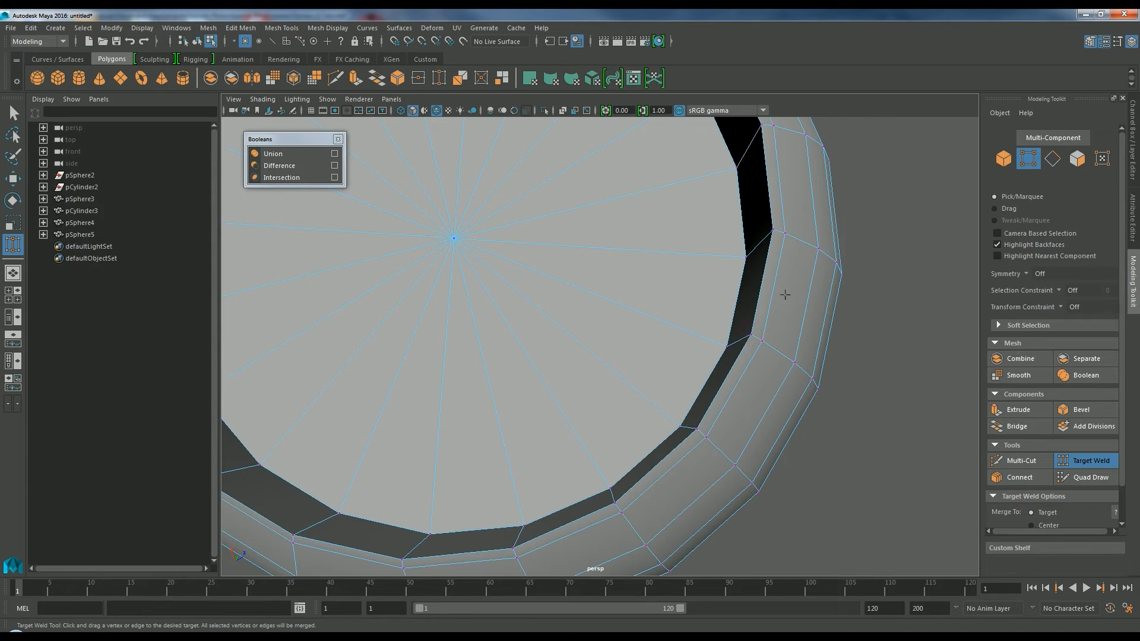
pyautogui.keyDown('alt'); pyautogui.moveTo(783, 295); pyautogui.dragTo(783, 340, button='middle'); pyautogui.keyUp('alt')
pyautogui.keyDown('alt'); pyautogui.moveTo(787, 292); pyautogui.dragTo(811, 321, button='middle'); pyautogui.keyUp('alt')
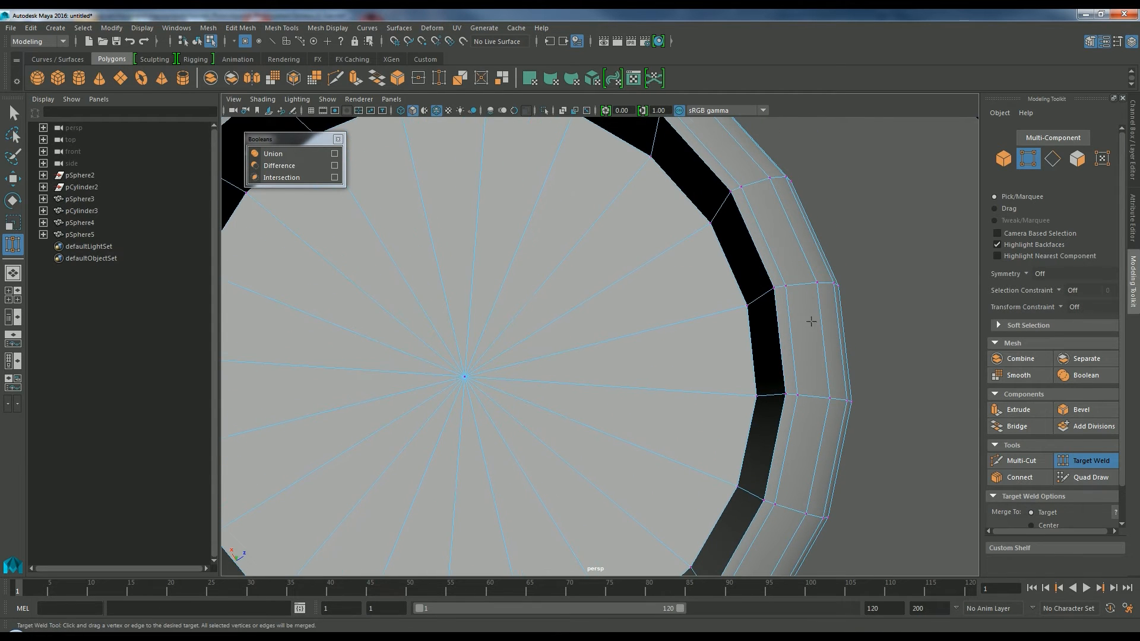
pyautogui.keyDown('alt'); pyautogui.moveTo(771, 287); pyautogui.dragTo(682, 308, button='right'); pyautogui.keyUp('alt')
pyautogui.keyDown('alt'); pyautogui.moveTo(682, 308); pyautogui.dragTo(687, 262); pyautogui.keyUp('alt')
pyautogui.keyDown('alt'); pyautogui.moveTo(686, 262); pyautogui.dragTo(796, 352, button='middle'); pyautogui.keyUp('alt')
# - Turn on smooth mesh preview for the welded pSphere5 and return it to object mode
pyautogui.scroll(-2, 738, 316)
pyautogui.keyDown('alt'); pyautogui.moveTo(738, 316); pyautogui.dragTo(734, 339); pyautogui.keyUp('alt')
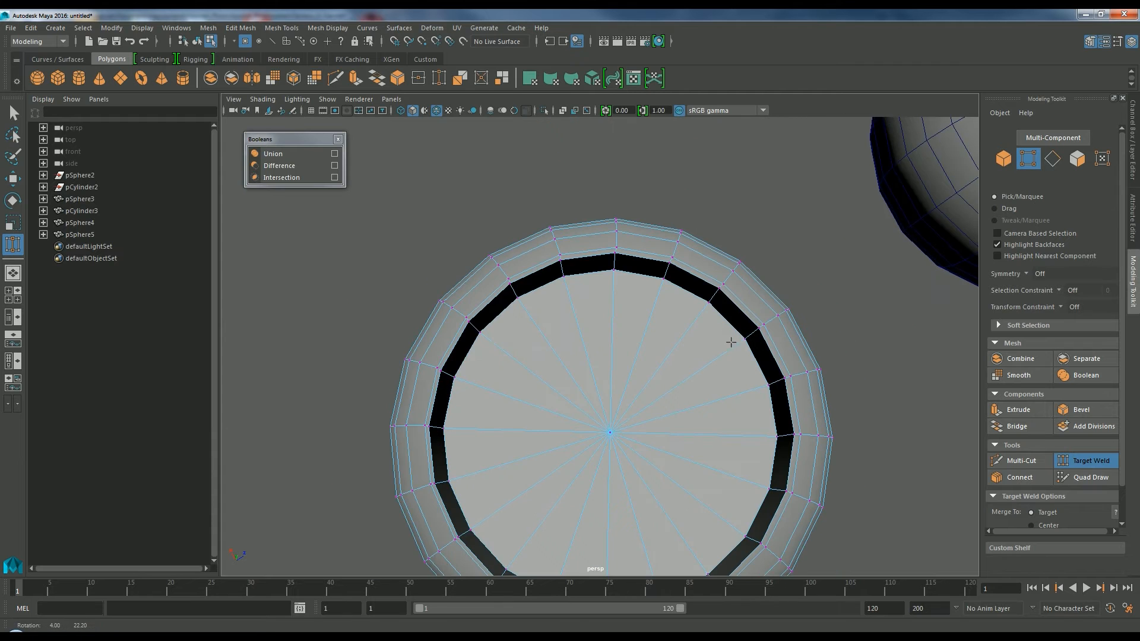
pyautogui.scroll(2, 727, 337)
pyautogui.keyDown('alt'); pyautogui.moveTo(728, 337); pyautogui.dragTo(733, 307, button='middle'); pyautogui.keyUp('alt')
pyautogui.press('3')
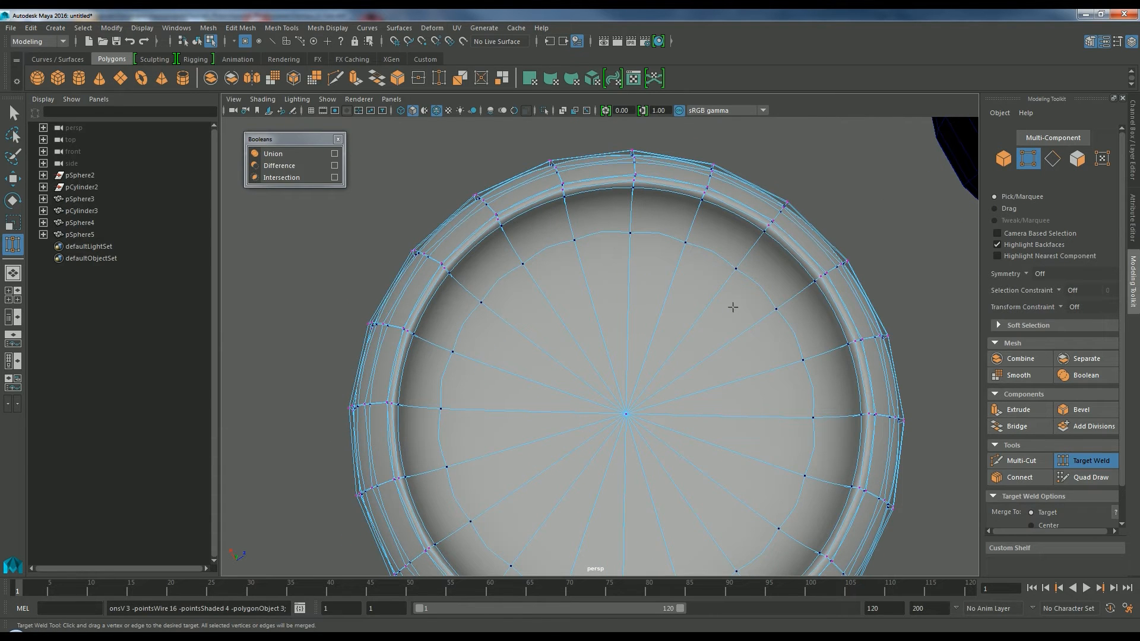
pyautogui.scroll(-2, 684, 346)
pyautogui.keyDown('alt'); pyautogui.moveTo(684, 346); pyautogui.dragTo(736, 362); pyautogui.keyUp('alt')
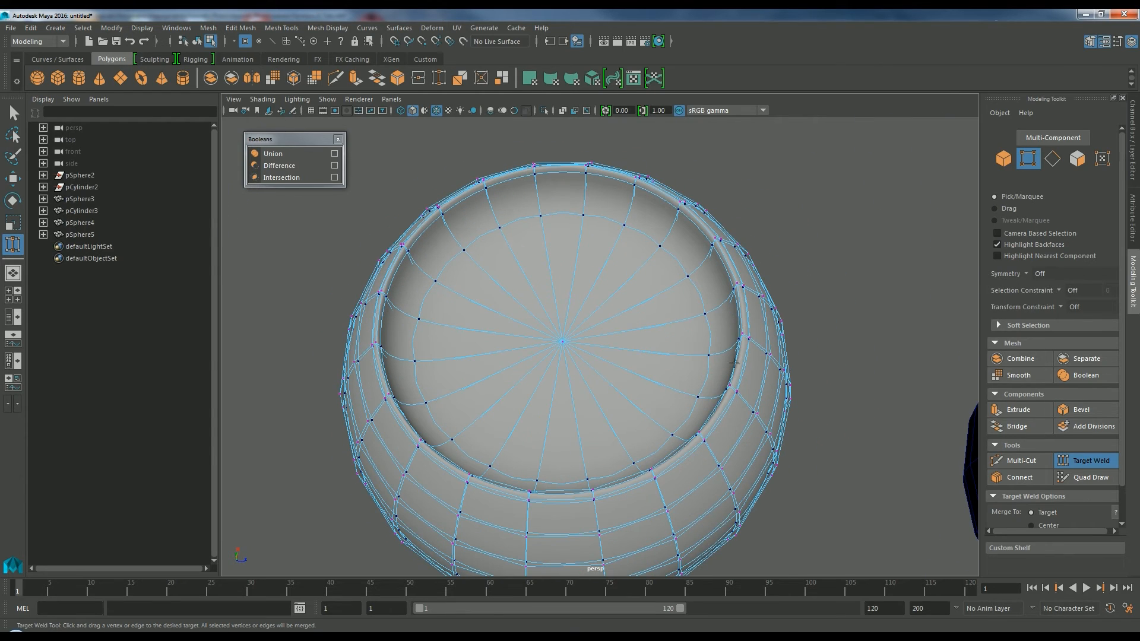
pyautogui.rightClick(733, 355)
pyautogui.moveTo(733, 355); pyautogui.dragTo(771, 307, button='right')
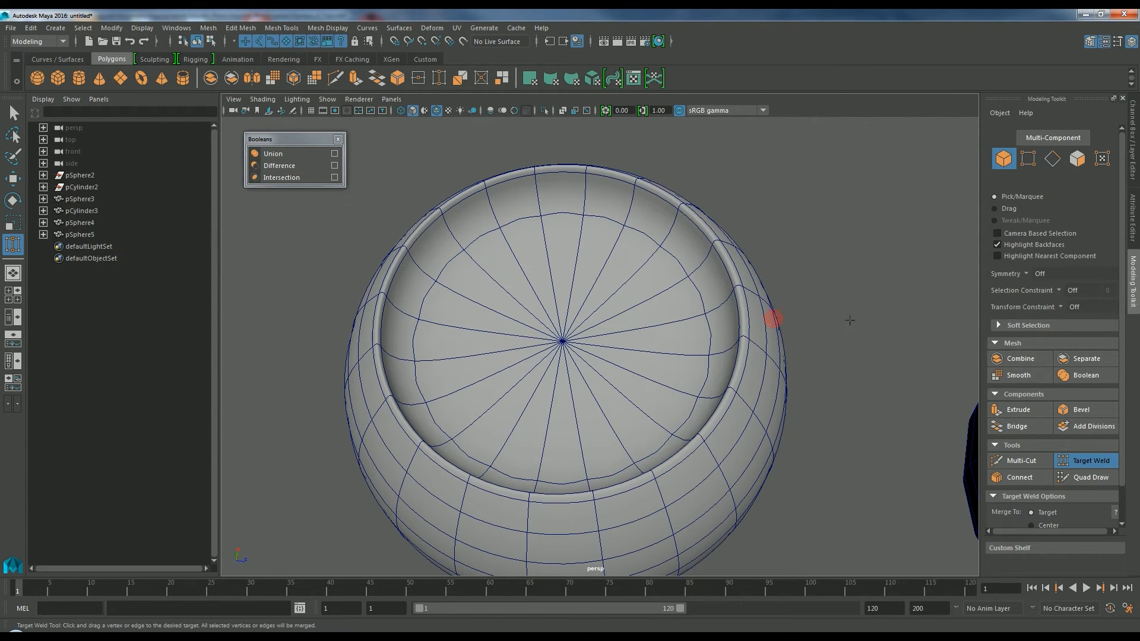
pyautogui.moveTo(821, 372)
pyautogui.keyDown('alt'); pyautogui.mouseDown()
pyautogui.moveTo(720, 377)
pyautogui.moveTo(818, 378)
pyautogui.moveTo(835, 359)
pyautogui.moveTo(676, 247)
pyautogui.mouseUp(); pyautogui.keyUp('alt')
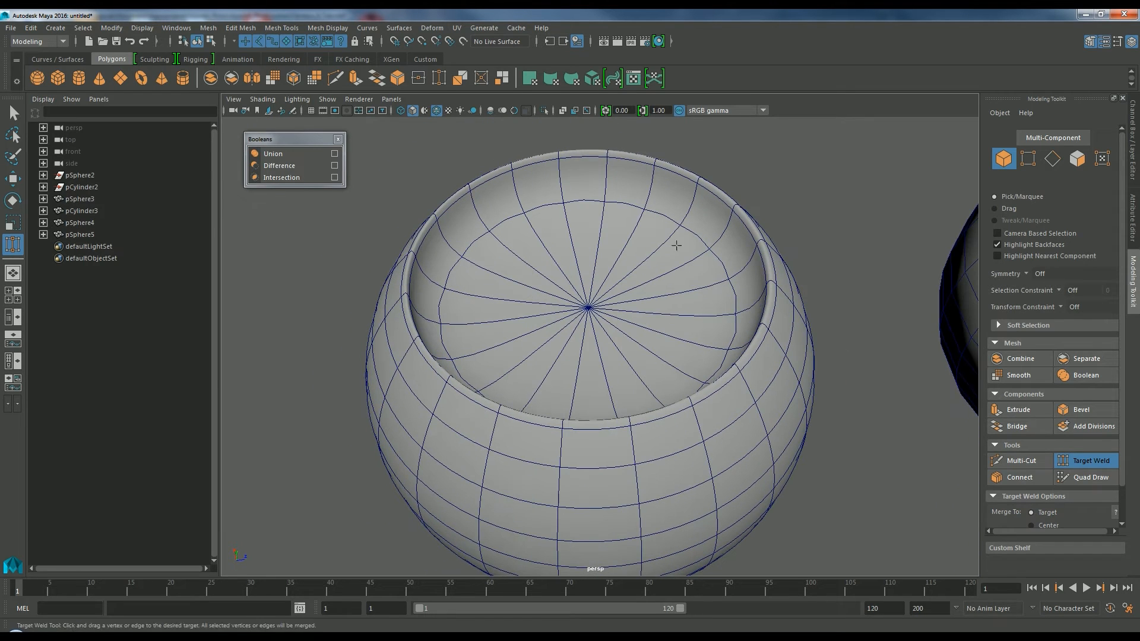
# - Hide the wireframe overlay to check pSphere5's smoothed surface, and return the mesh to its unsmoothed display
pyautogui.click(436, 113)
pyautogui.moveTo(606, 261)
pyautogui.keyDown('alt'); pyautogui.mouseDown()
pyautogui.moveTo(582, 280)
pyautogui.moveTo(485, 281)
pyautogui.moveTo(564, 287)
pyautogui.moveTo(616, 269)
pyautogui.moveTo(585, 255)
pyautogui.moveTo(611, 241)
pyautogui.moveTo(539, 252)
pyautogui.mouseUp(); pyautogui.keyUp('alt')
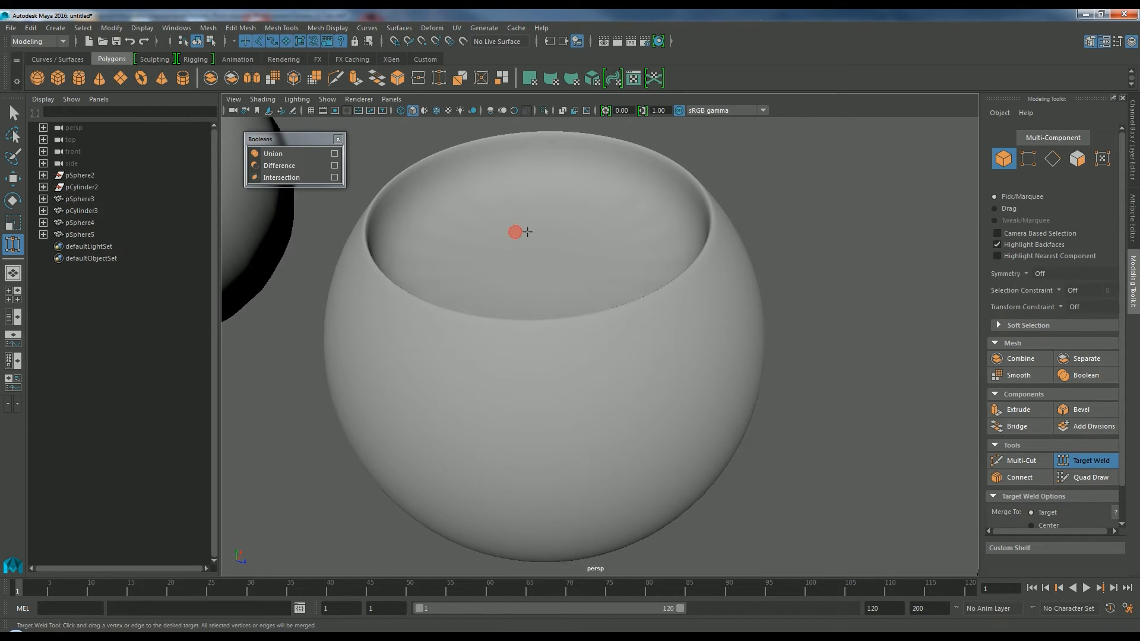
pyautogui.click(628, 308)
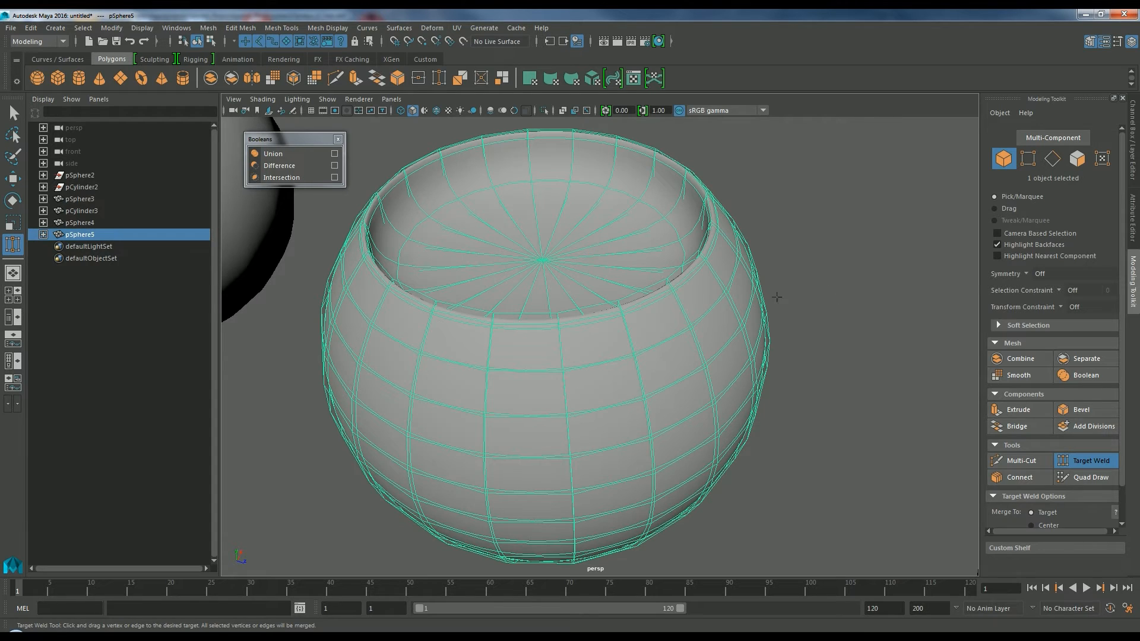
pyautogui.press('1')
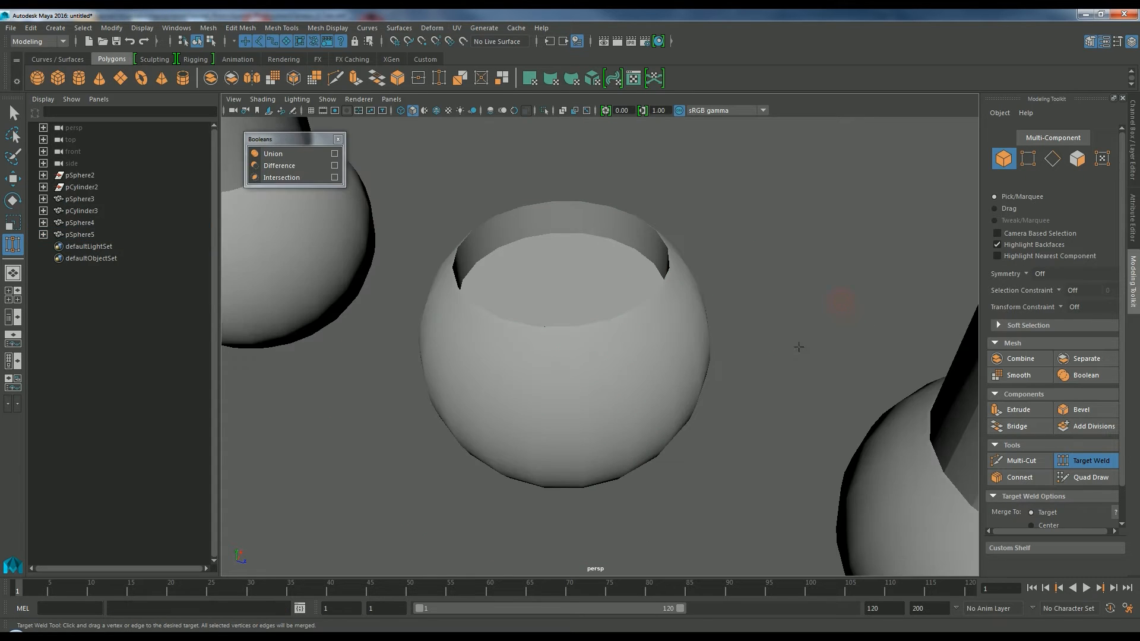
pyautogui.moveTo(796, 279)
pyautogui.keyDown('alt'); pyautogui.mouseDown()
pyautogui.moveTo(781, 351)
pyautogui.moveTo(809, 370)
pyautogui.moveTo(680, 343)
pyautogui.moveTo(663, 360)
pyautogui.mouseUp(); pyautogui.keyUp('alt')
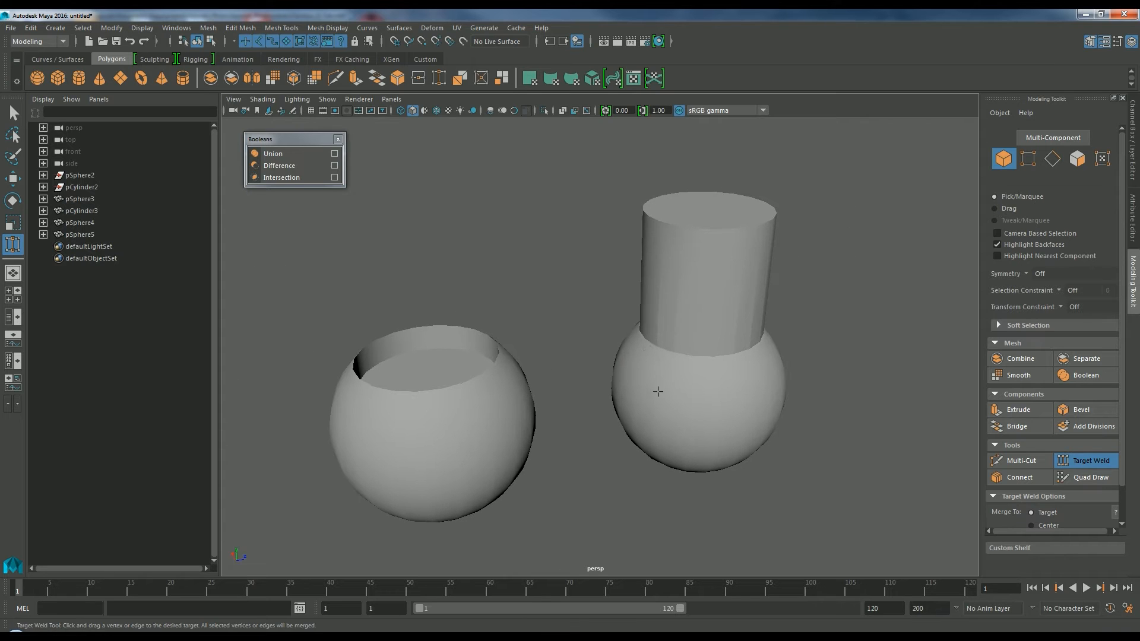
# - Restore the wireframe overlay, leave Target Weld, and select pSphere3 together with pCylinder3
pyautogui.click(436, 110)
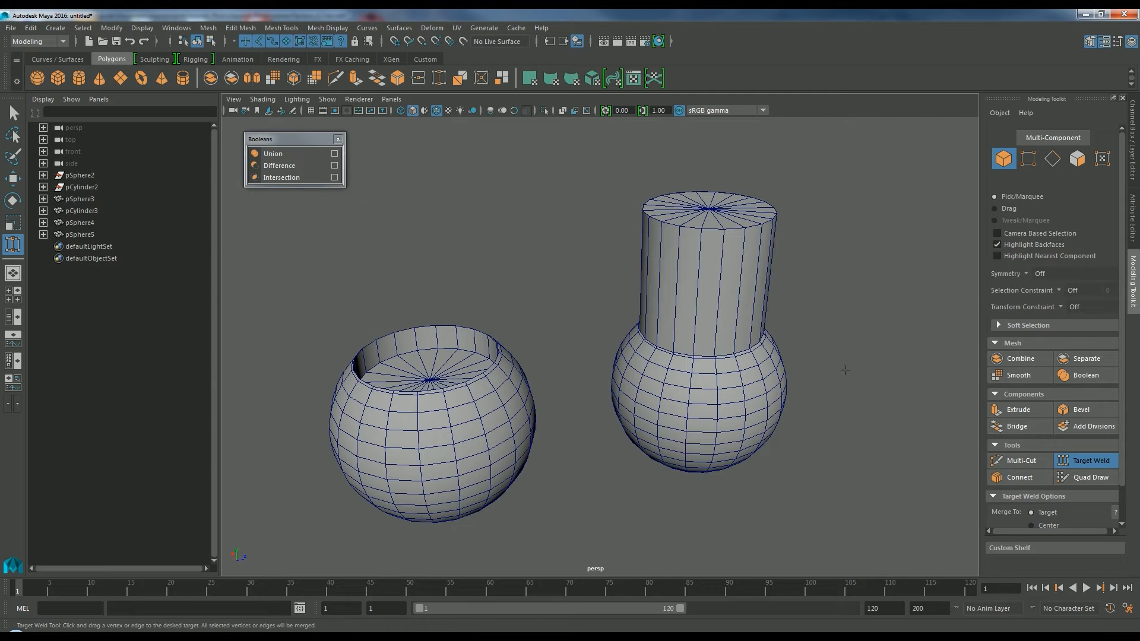
pyautogui.moveTo(716, 412); pyautogui.dragTo(775, 294, button='right')
pyautogui.click(1098, 459)
pyautogui.click(717, 394)
pyautogui.moveTo(881, 429); pyautogui.dragTo(886, 439)
pyautogui.click(748, 414)
pyautogui.scroll(-5, 664, 445)
pyautogui.keyDown('alt'); pyautogui.moveTo(501, 453); pyautogui.dragTo(779, 386); pyautogui.keyUp('alt')
pyautogui.scroll(3, 780, 387)
pyautogui.keyDown('alt'); pyautogui.moveTo(754, 399); pyautogui.dragTo(611, 455, button='middle'); pyautogui.keyUp('alt')
pyautogui.click(739, 419)
pyautogui.scroll(4, 866, 453)
pyautogui.keyDown('alt'); pyautogui.moveTo(865, 453); pyautogui.dragTo(784, 452, button='middle'); pyautogui.keyUp('alt')
pyautogui.keyDown('alt'); pyautogui.moveTo(786, 463); pyautogui.dragTo(820, 458); pyautogui.keyUp('alt')
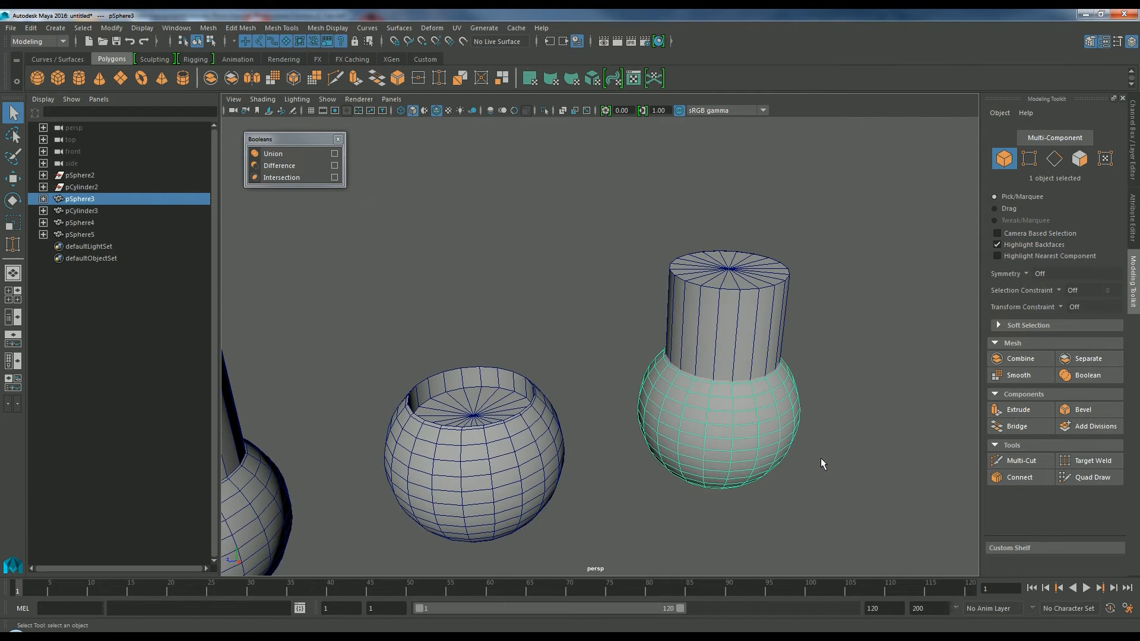
pyautogui.keyDown('shift'); pyautogui.click(747, 335); pyautogui.keyUp('shift')
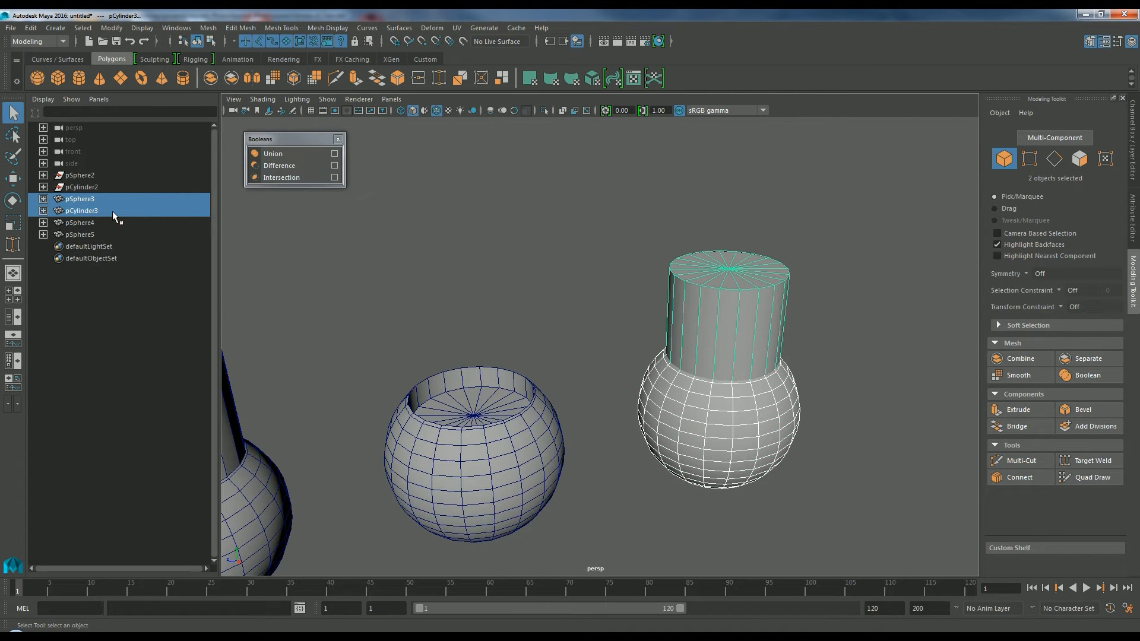
# - Try a Boolean intersection of pSphere3 and pCylinder3, examine the resulting shape, and undo it
pyautogui.click(291, 178)
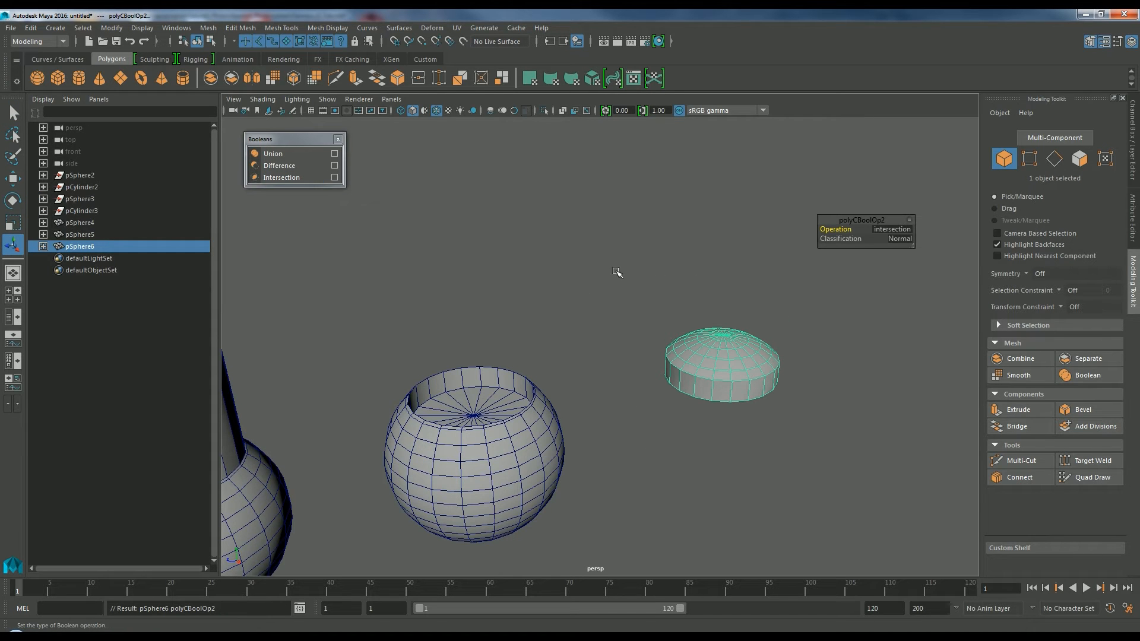
pyautogui.keyDown('alt'); pyautogui.moveTo(616, 272); pyautogui.dragTo(618, 260); pyautogui.keyUp('alt')
pyautogui.keyDown('alt'); pyautogui.moveTo(618, 260); pyautogui.dragTo(785, 300, button='right'); pyautogui.keyUp('alt')
pyautogui.keyDown('alt'); pyautogui.moveTo(784, 300); pyautogui.dragTo(665, 283, button='middle'); pyautogui.keyUp('alt')
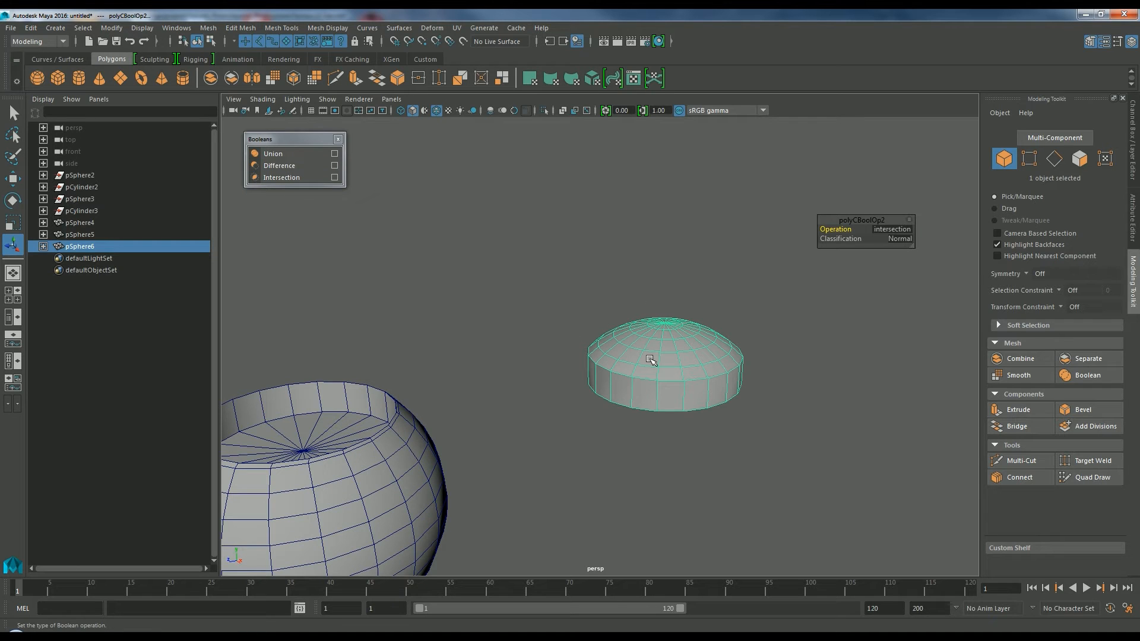
pyautogui.hotkey('ctrl', 'z')
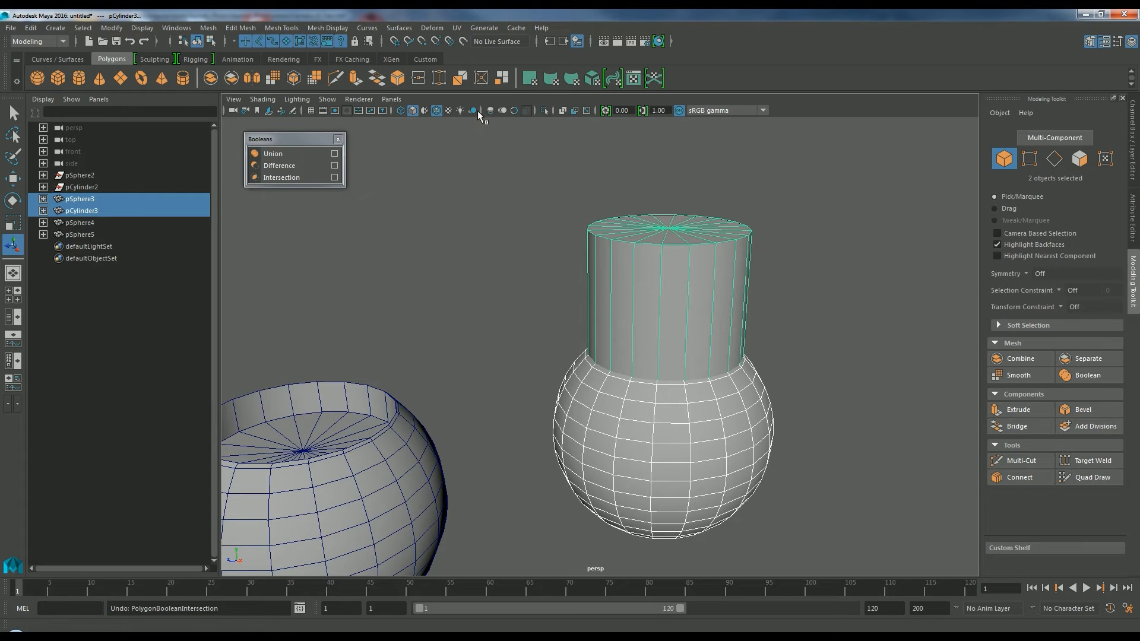
# - Display the scene as wireframe to examine the overlap, and apply a Boolean intersection to pSphere3 and pCylinder3
pyautogui.click(404, 109)
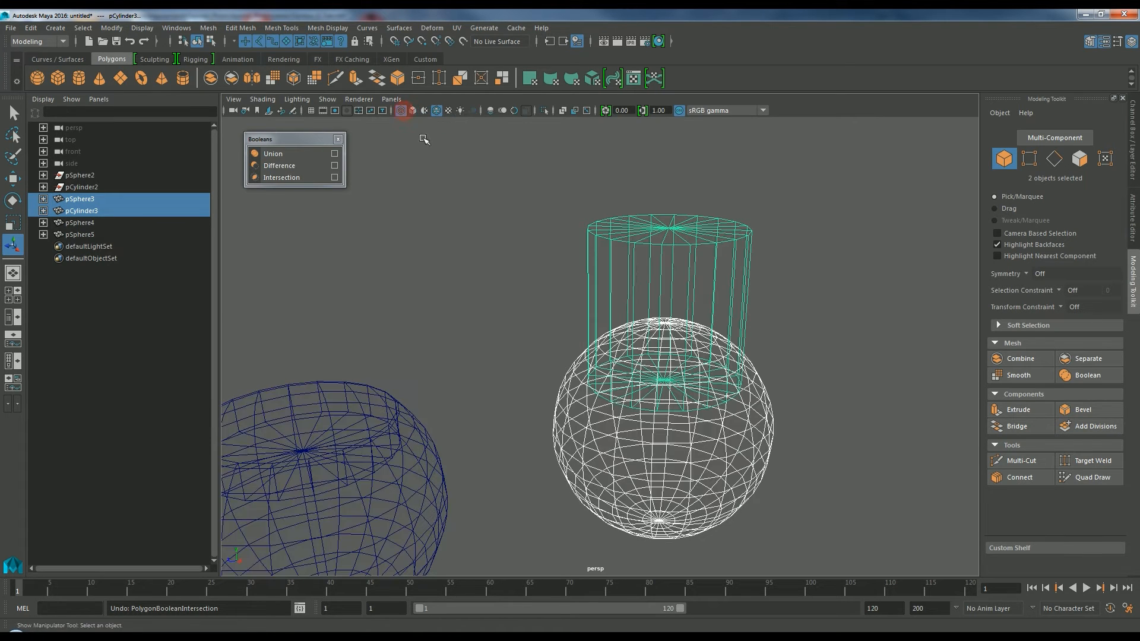
pyautogui.keyDown('alt'); pyautogui.moveTo(775, 305); pyautogui.dragTo(810, 268); pyautogui.keyUp('alt')
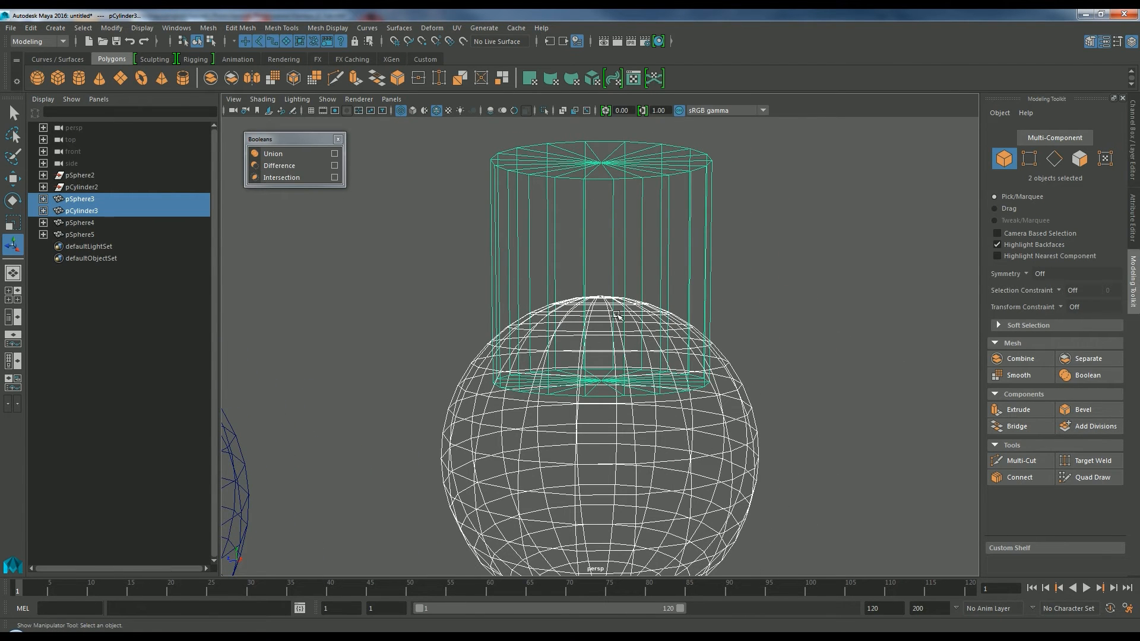
pyautogui.keyDown('alt'); pyautogui.moveTo(669, 315); pyautogui.dragTo(644, 309); pyautogui.keyUp('alt')
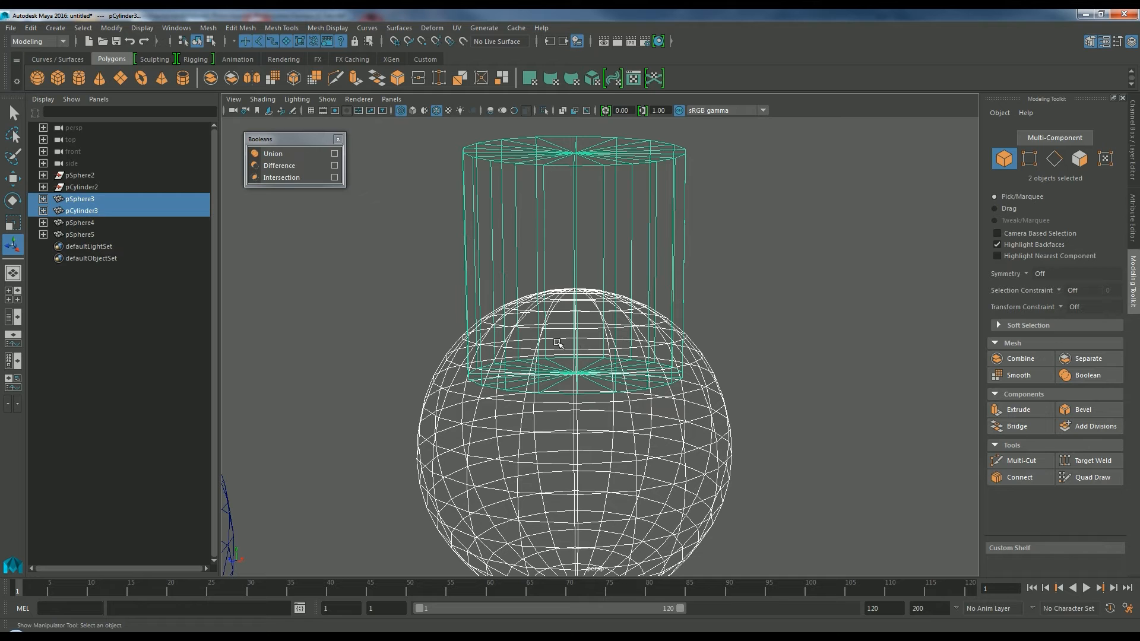
pyautogui.click(298, 176)
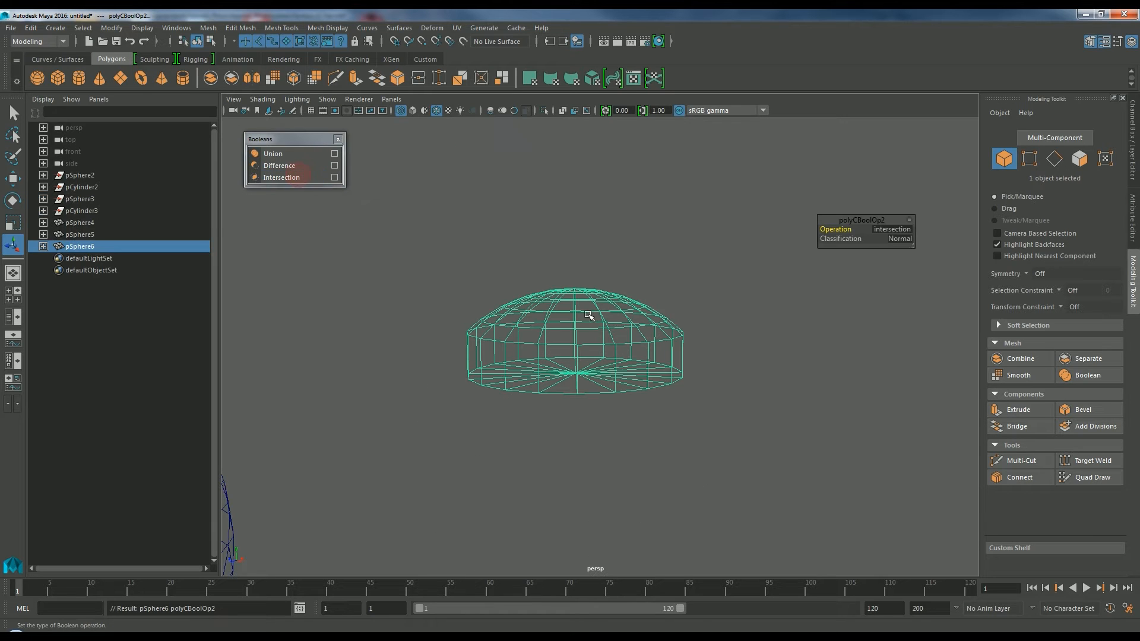
pyautogui.keyDown('alt'); pyautogui.moveTo(748, 352); pyautogui.dragTo(725, 358); pyautogui.keyUp('alt')
# - Reshape the intersection through its history by lowering pCylinder3 slightly and shifting pSphere3 vertically
pyautogui.moveTo(94, 201); pyautogui.dragTo(78, 206)
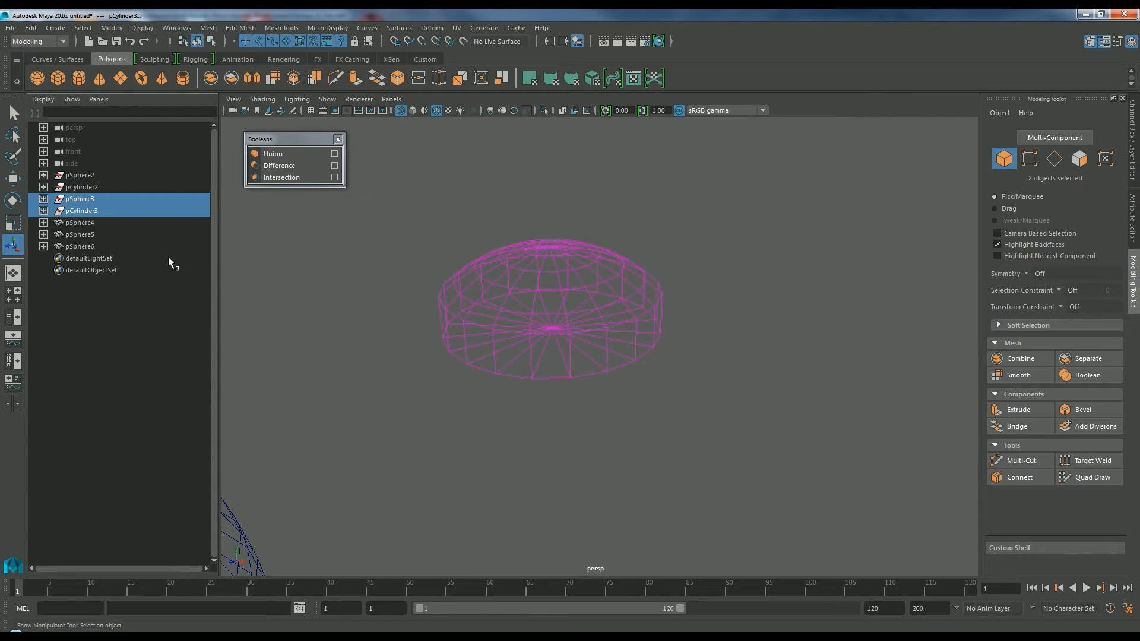
pyautogui.click(94, 212)
pyautogui.scroll(-2, 559, 410)
pyautogui.press('w')
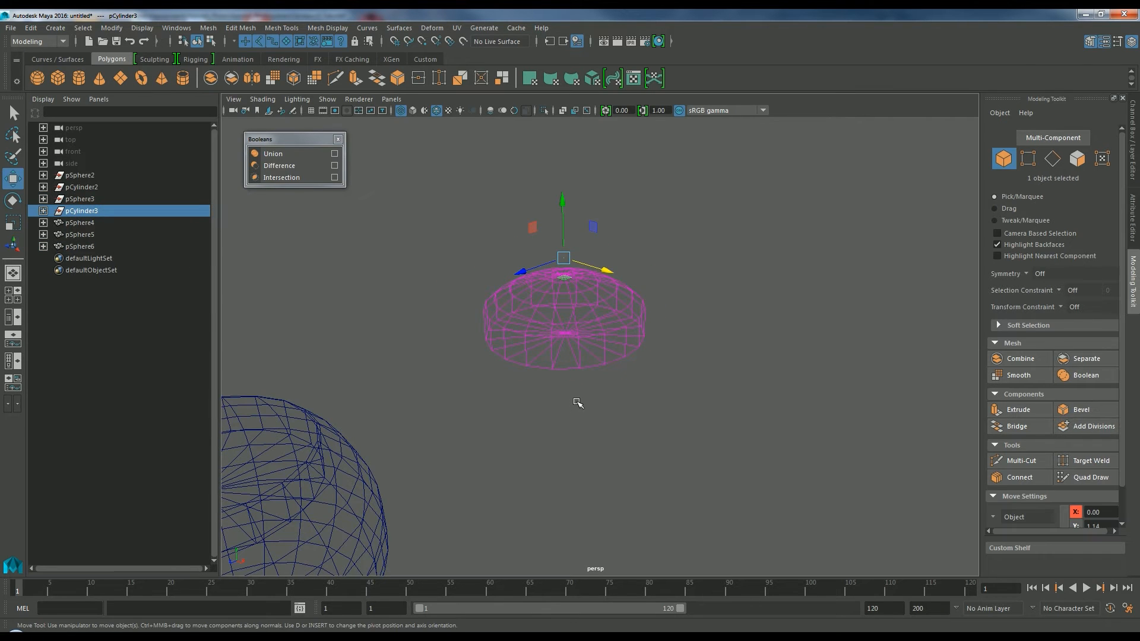
pyautogui.moveTo(563, 208)
pyautogui.mouseDown()
pyautogui.moveTo(568, 228)
pyautogui.moveTo(568, 190)
pyautogui.moveTo(564, 216)
pyautogui.mouseUp()
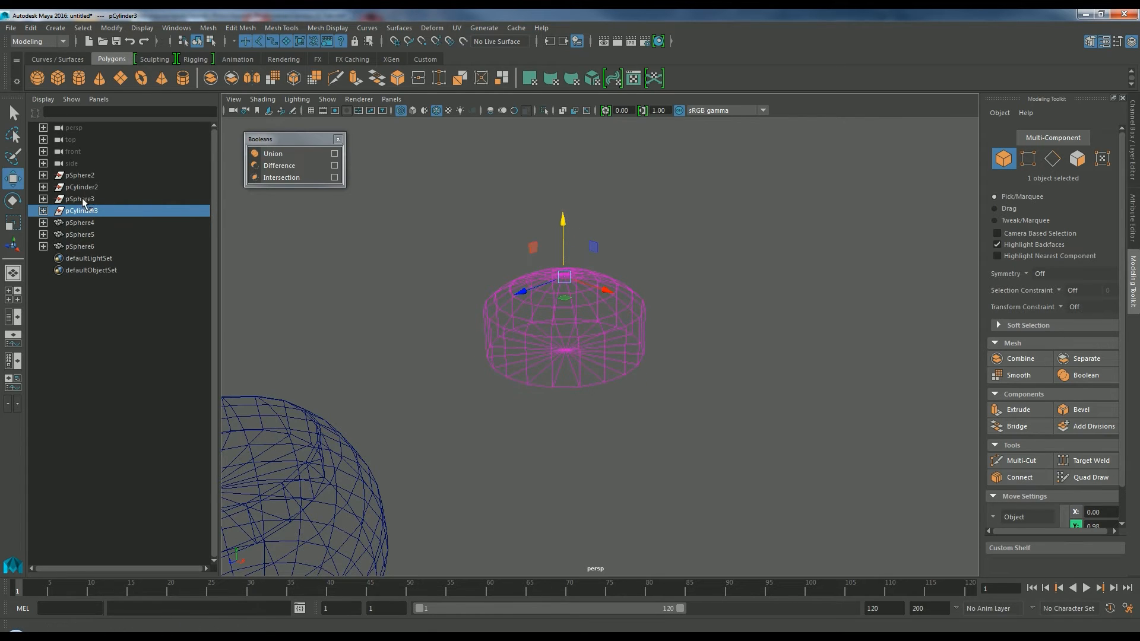
pyautogui.click(80, 198)
pyautogui.moveTo(567, 329); pyautogui.dragTo(567, 316)
pyautogui.keyDown('alt'); pyautogui.moveTo(614, 363); pyautogui.dragTo(663, 384); pyautogui.keyUp('alt')
# - Delete the construction history of the intersection result pSphere6 and clear the selection
pyautogui.rightClick(616, 316)
pyautogui.click(601, 305)
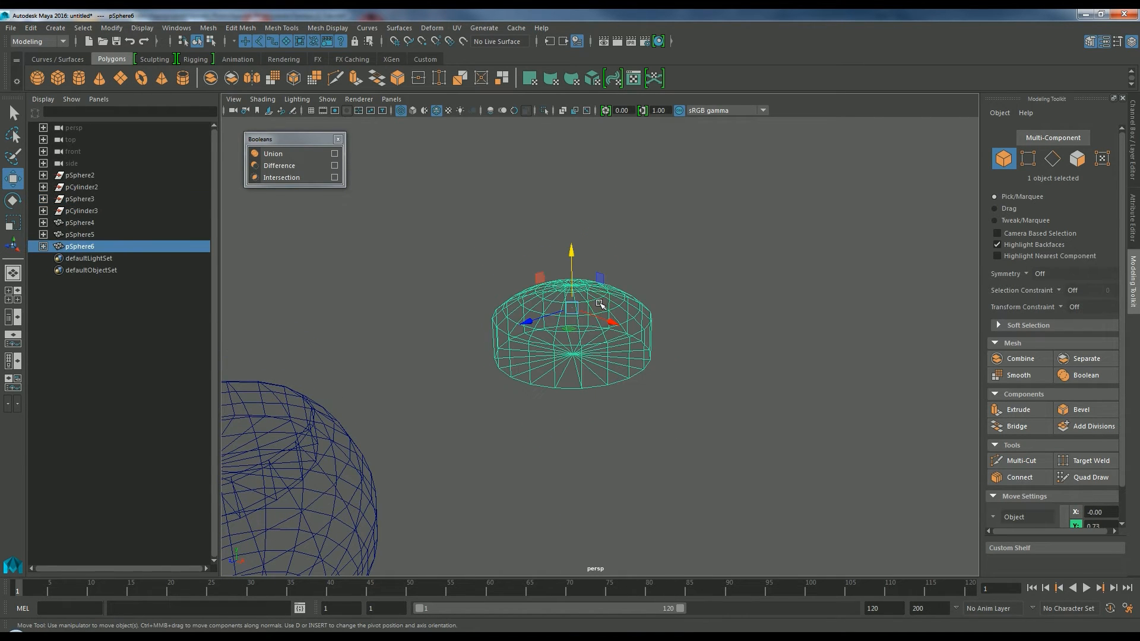
pyautogui.click(30, 28)
pyautogui.moveTo(76, 169)
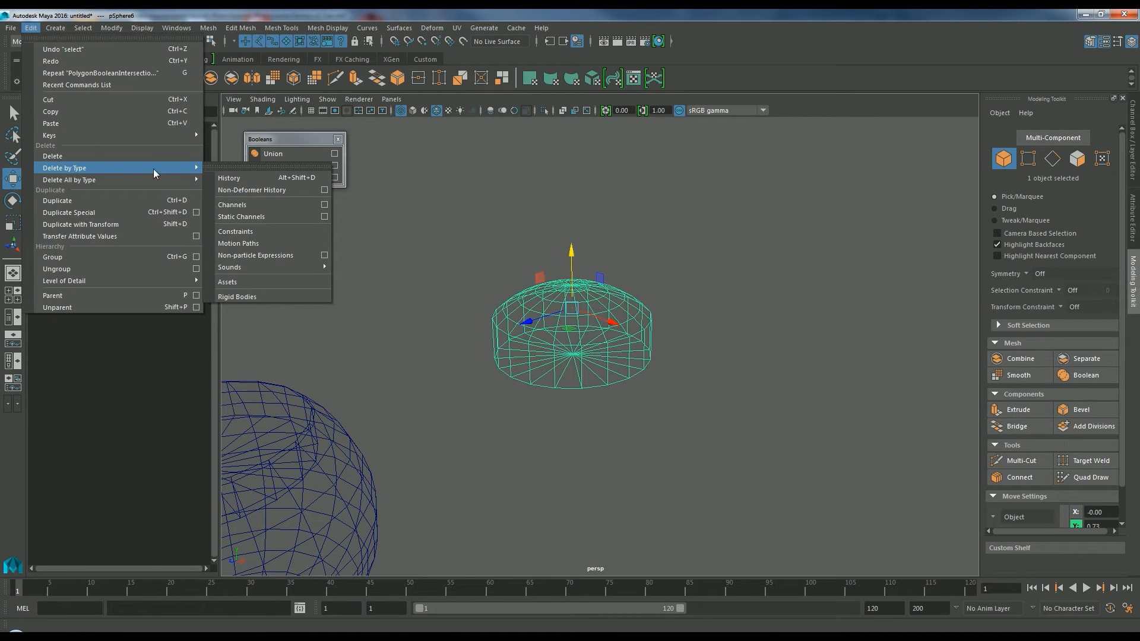
pyautogui.click(235, 178)
pyautogui.click(751, 323)
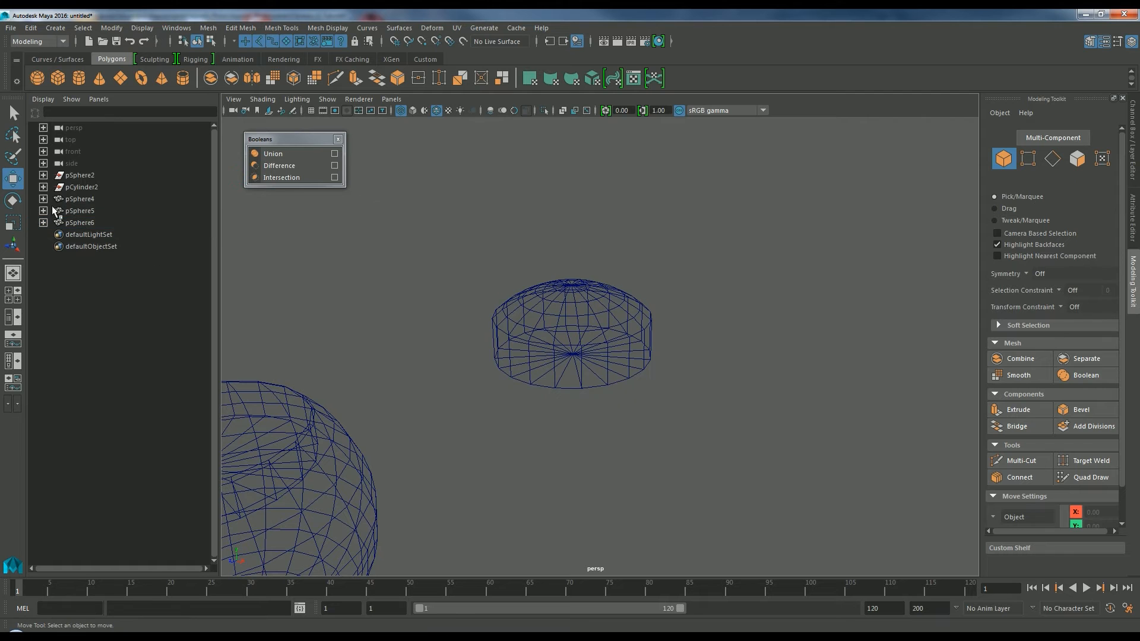
# - Select pSphere5 and delete the construction history of all objects in the scene
pyautogui.keyDown('alt'); pyautogui.moveTo(466, 315); pyautogui.dragTo(433, 348, button='right'); pyautogui.keyUp('alt')
pyautogui.keyDown('alt'); pyautogui.moveTo(433, 347); pyautogui.dragTo(533, 318, button='middle'); pyautogui.keyUp('alt')
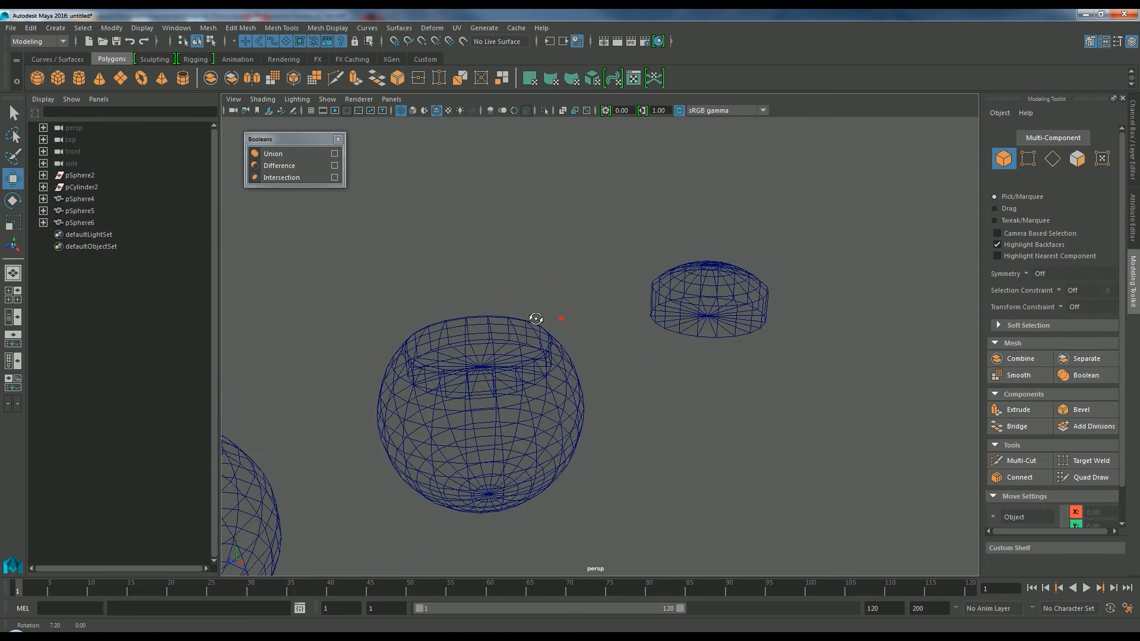
pyautogui.keyDown('alt'); pyautogui.moveTo(533, 319); pyautogui.dragTo(537, 350); pyautogui.keyUp('alt')
pyautogui.click(537, 356)
pyautogui.keyDown('alt'); pyautogui.moveTo(559, 331); pyautogui.dragTo(648, 308, button='middle'); pyautogui.keyUp('alt')
pyautogui.keyDown('alt'); pyautogui.moveTo(581, 309); pyautogui.dragTo(575, 289); pyautogui.keyUp('alt')
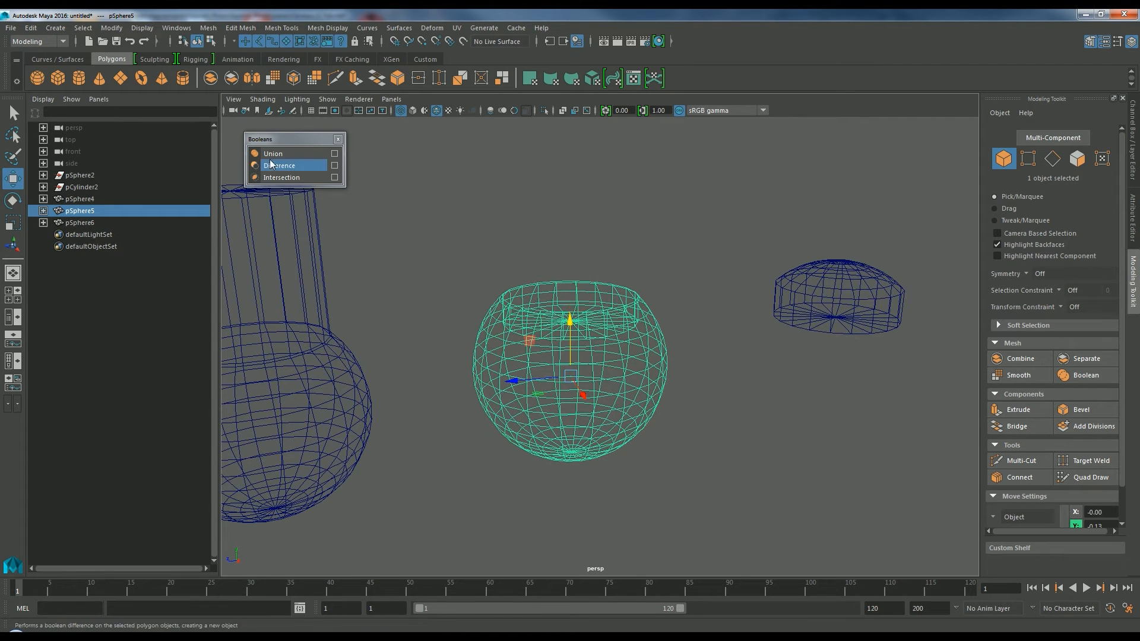
pyautogui.click(30, 28)
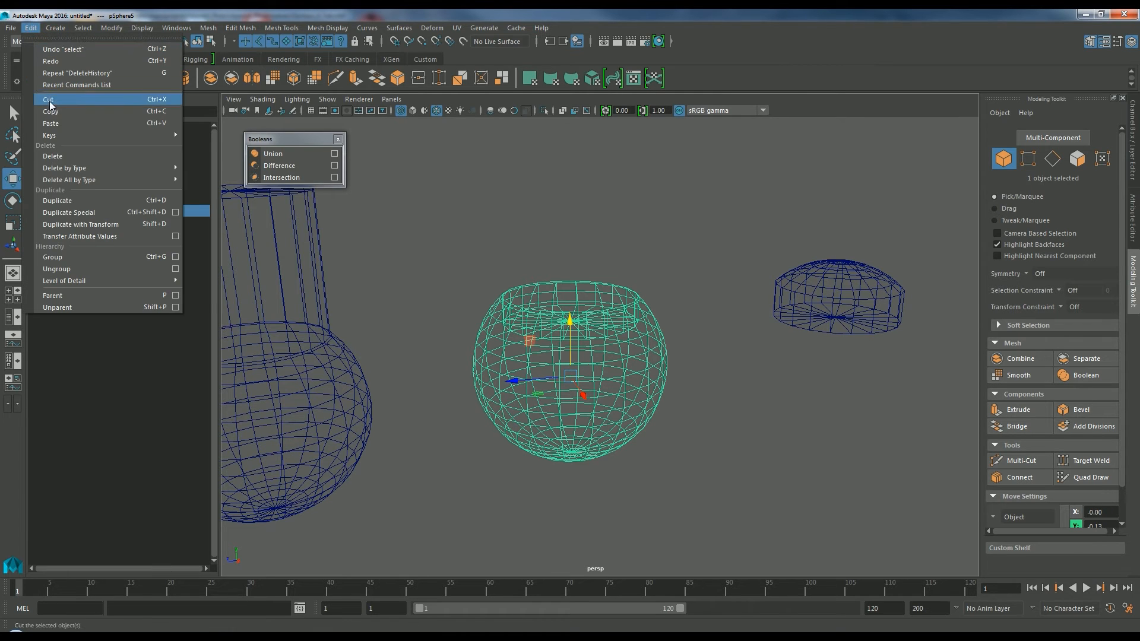
pyautogui.moveTo(81, 170)
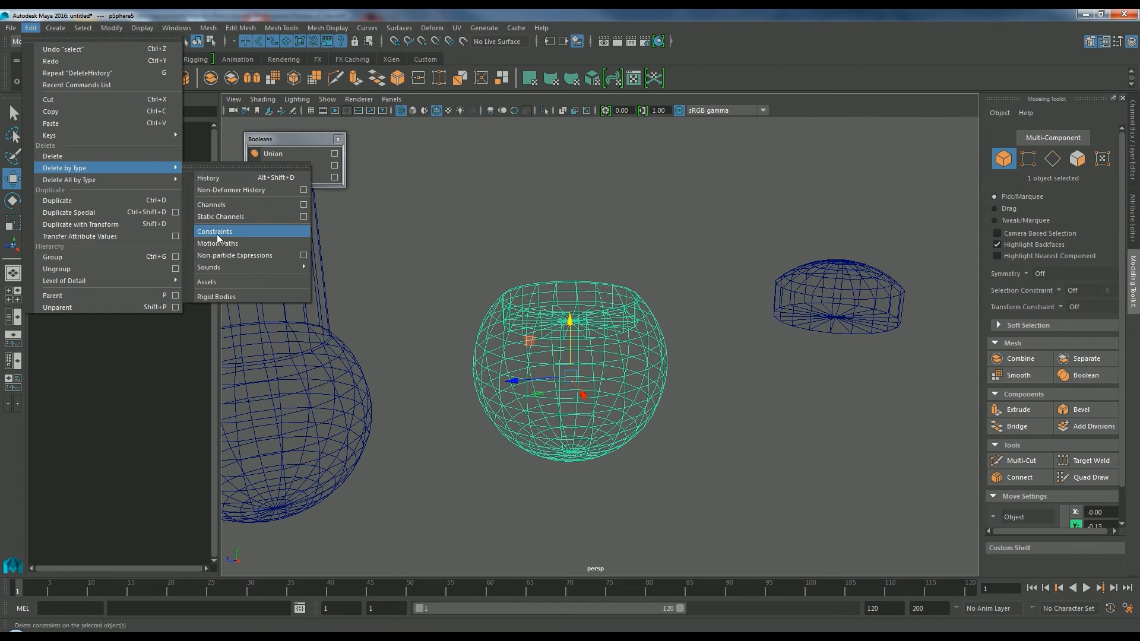
pyautogui.moveTo(130, 173)
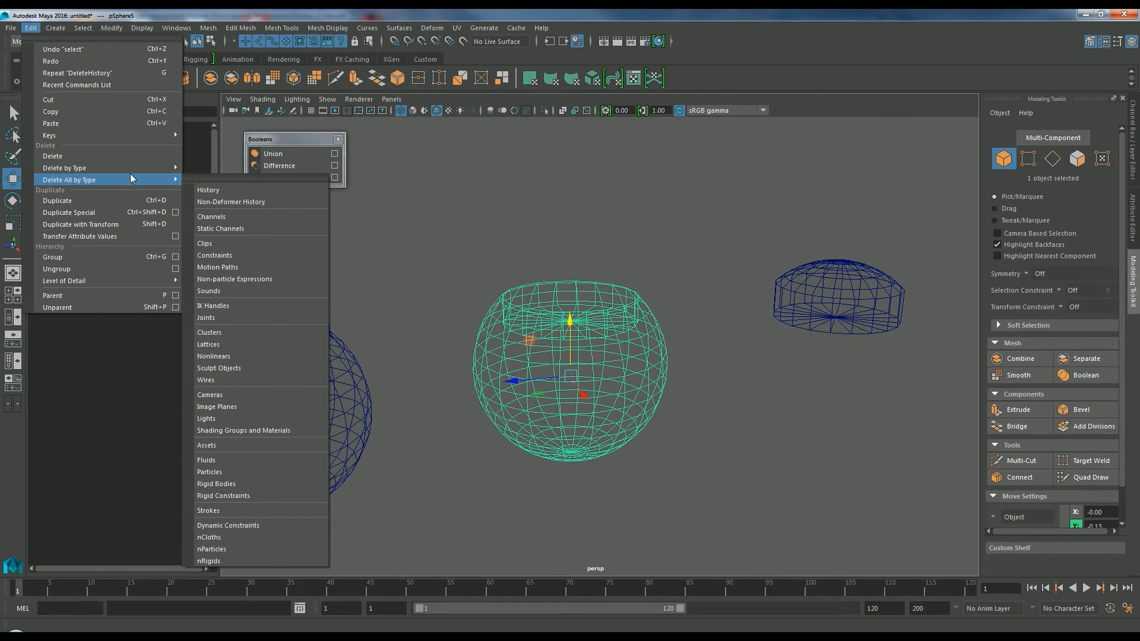
pyautogui.click(210, 190)
# - Check the three remaining Boolean results by selecting them, deselect everything, frame the scene, and switch back to shaded display
pyautogui.click(75, 176)
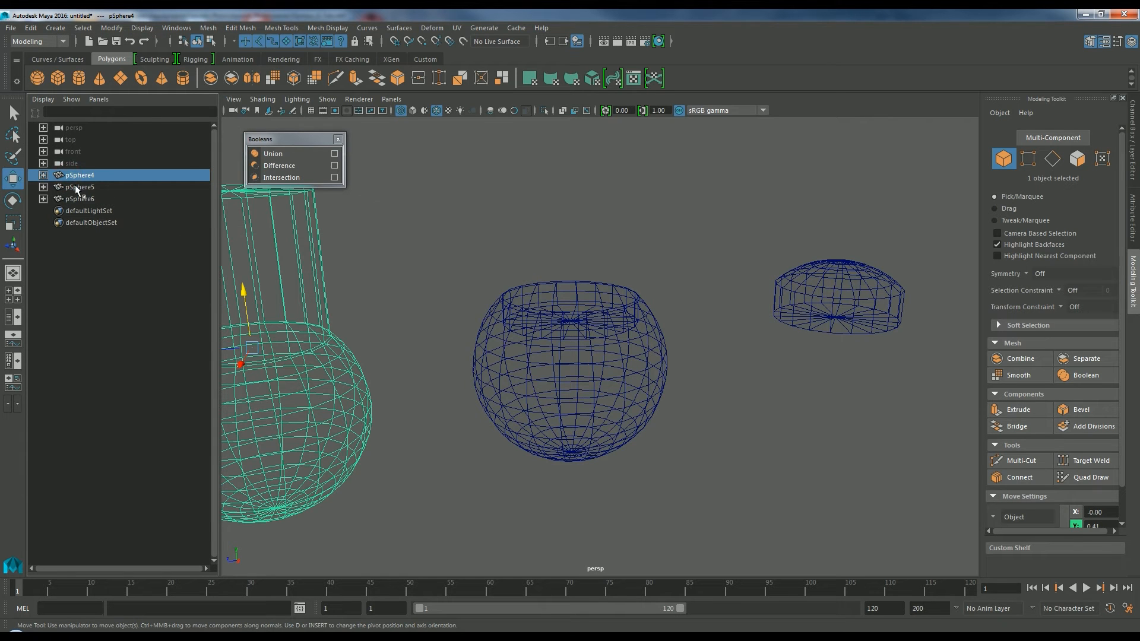
pyautogui.keyDown('shift'); pyautogui.click(76, 186); pyautogui.keyUp('shift')
pyautogui.keyDown('shift'); pyautogui.click(76, 199); pyautogui.keyUp('shift')
pyautogui.click(614, 325)
pyautogui.keyDown('alt'); pyautogui.moveTo(666, 308); pyautogui.dragTo(730, 313); pyautogui.keyUp('alt')
pyautogui.keyDown('alt'); pyautogui.moveTo(400, 331); pyautogui.dragTo(713, 340, button='right'); pyautogui.keyUp('alt')
pyautogui.press('a')
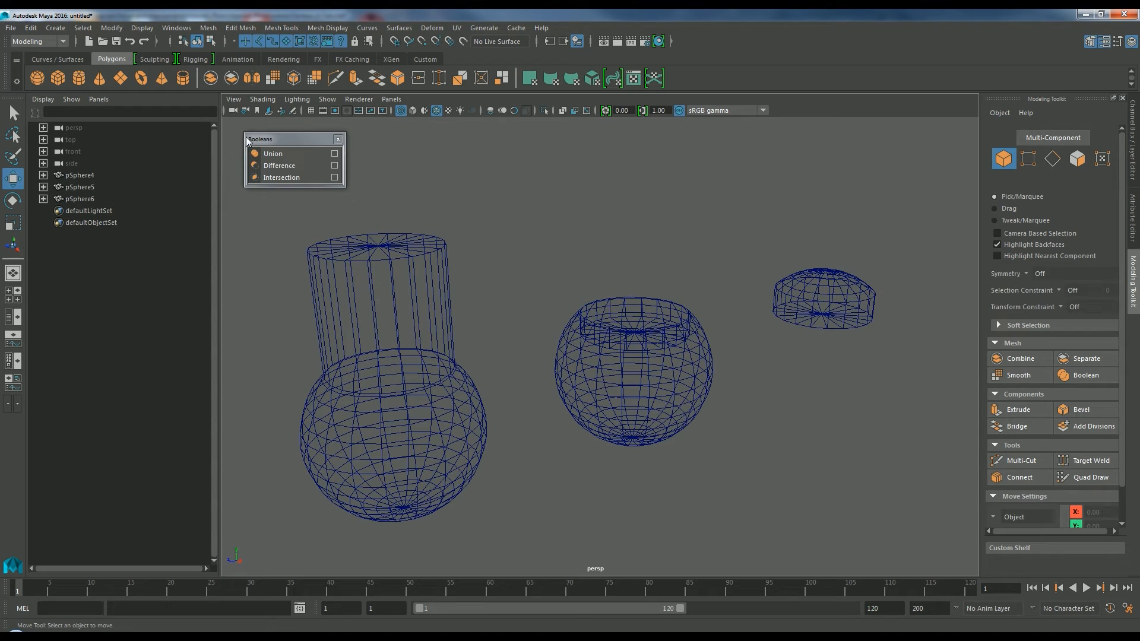
pyautogui.click(415, 111)
pyautogui.moveTo(537, 225)
pyautogui.keyDown('alt'); pyautogui.mouseDown()
pyautogui.moveTo(570, 255)
pyautogui.moveTo(592, 247)
pyautogui.mouseUp(); pyautogui.keyUp('alt')
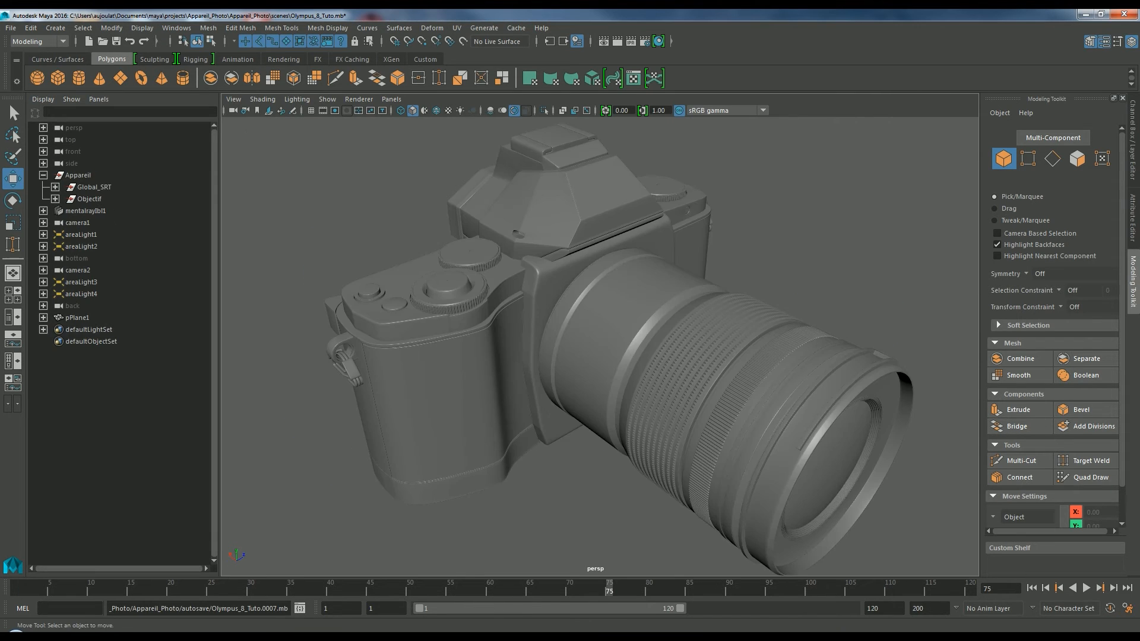
# - Shrink the floating reference photo over the finished camera model, and zoom it in on the lens mount
pyautogui.keyDown('alt'); pyautogui.moveTo(570, 409); pyautogui.dragTo(695, 424); pyautogui.keyUp('alt')
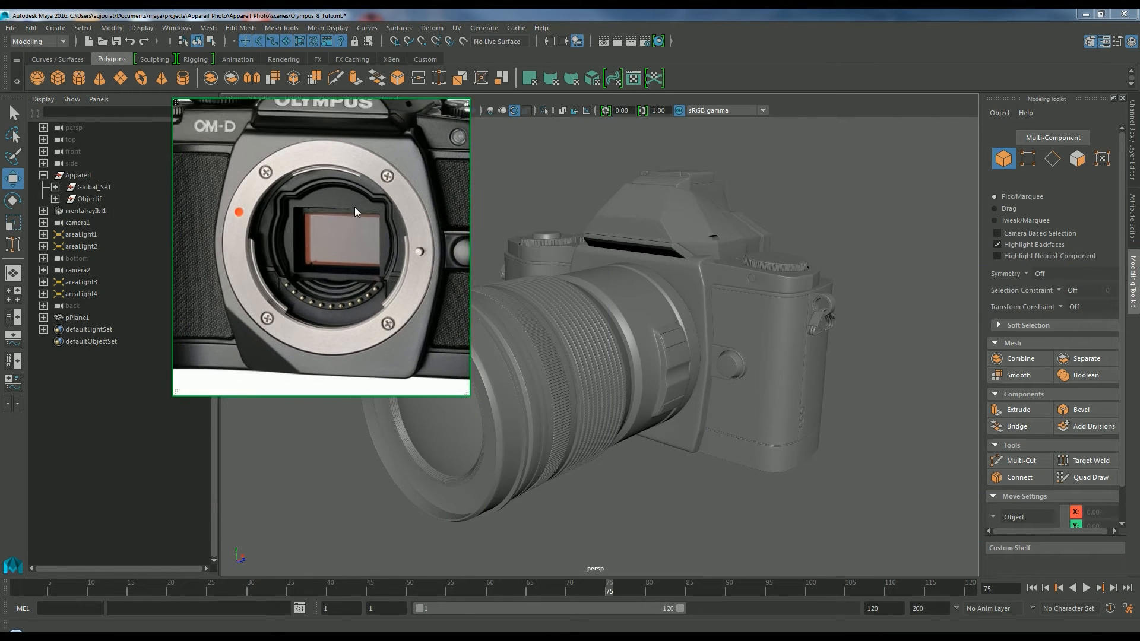
pyautogui.moveTo(465, 393); pyautogui.dragTo(370, 277)
pyautogui.moveTo(327, 236); pyautogui.dragTo(378, 265)
pyautogui.scroll(-3, 368, 259)
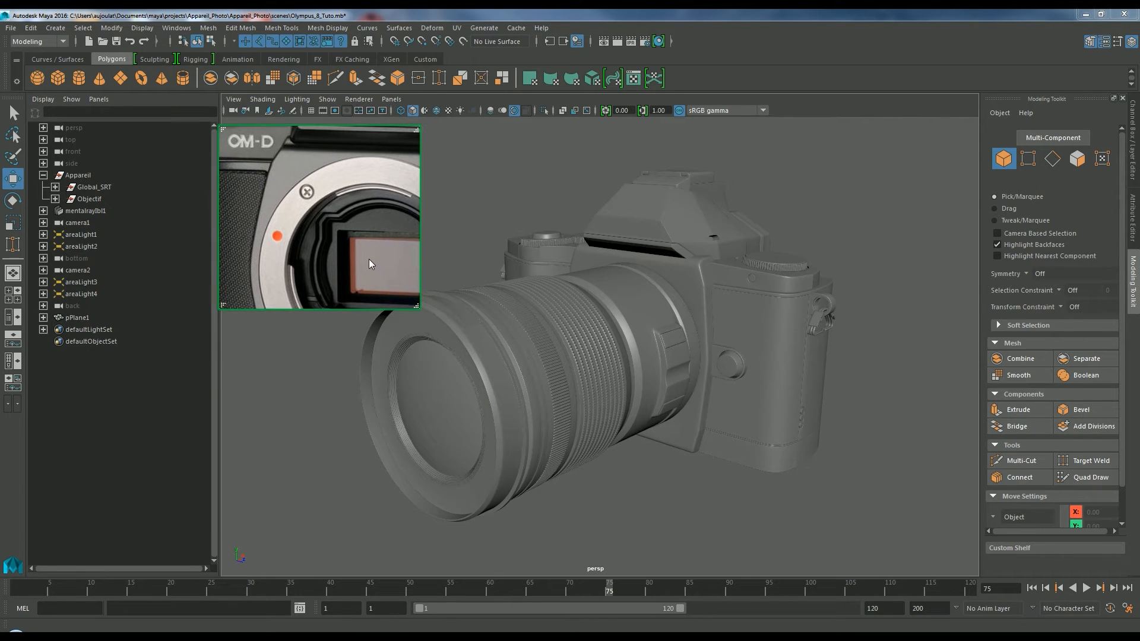
pyautogui.scroll(4, 365, 252)
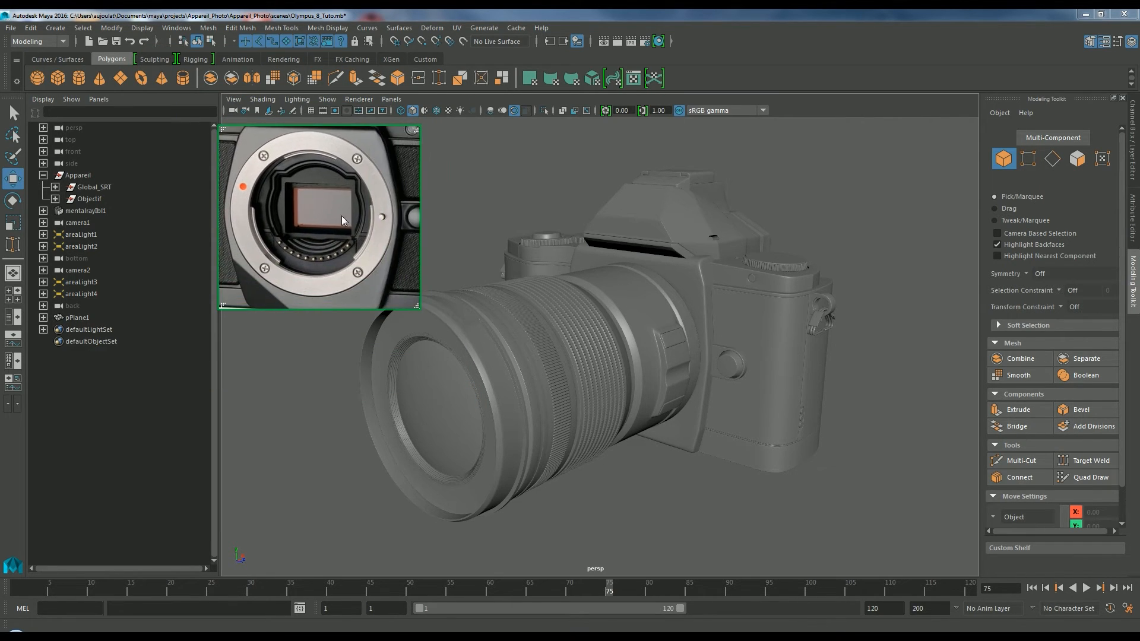
pyautogui.moveTo(361, 229); pyautogui.dragTo(339, 236)
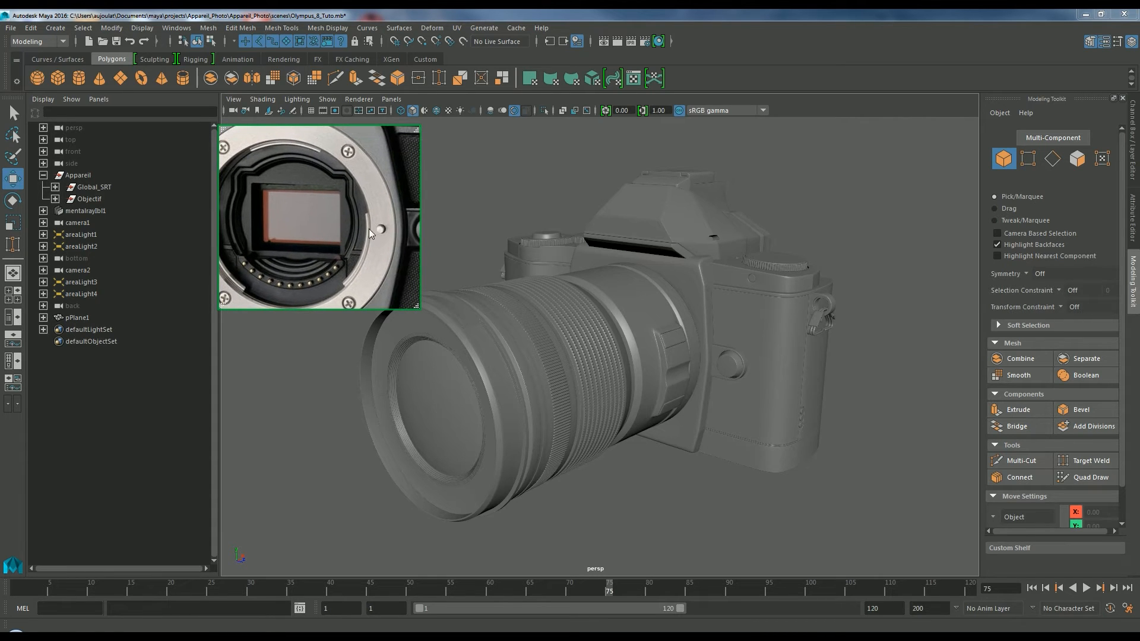
# - Move the Objectif group forward off the camera body to Translate Z -3.123
pyautogui.keyDown('alt'); pyautogui.moveTo(874, 378); pyautogui.dragTo(919, 398); pyautogui.keyUp('alt')
pyautogui.click(92, 200)
pyautogui.moveTo(715, 396); pyautogui.dragTo(584, 383)
pyautogui.keyDown('alt'); pyautogui.moveTo(597, 459); pyautogui.dragTo(614, 444); pyautogui.keyUp('alt')
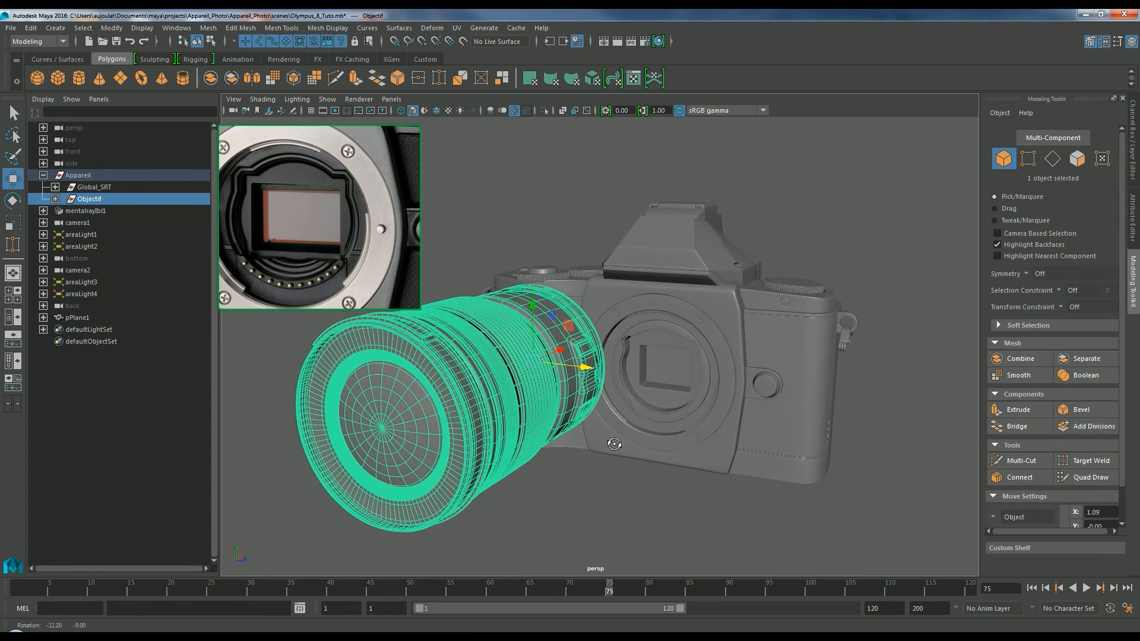
# - Add the selected Objectif group to the display layer layer1 to hide the lens
pyautogui.click(1132, 211)
pyautogui.click(1131, 170)
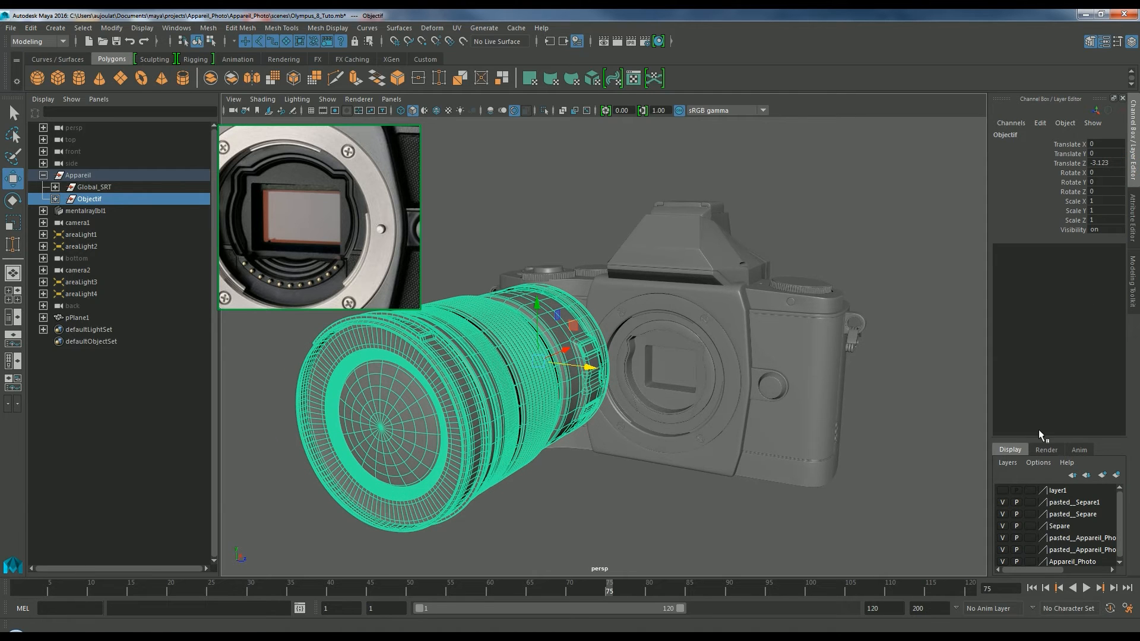
pyautogui.rightClick(1057, 492)
pyautogui.click(1064, 513)
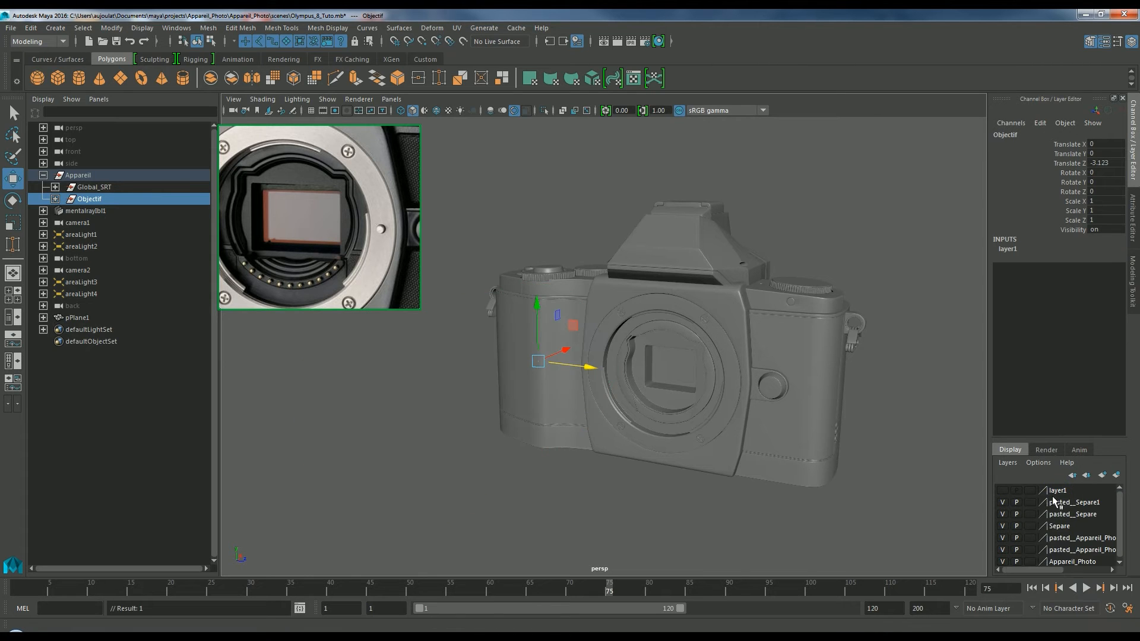
# - Toggle the visibility of layer1, leave the lens hidden, and clear the selection to look at the bare lens mount
pyautogui.click(1002, 490)
pyautogui.click(1003, 490)
pyautogui.scroll(2, 680, 510)
pyautogui.click(563, 537)
pyautogui.scroll(3, 612, 523)
pyautogui.keyDown('alt'); pyautogui.moveTo(555, 528); pyautogui.dragTo(629, 527); pyautogui.keyUp('alt')
pyautogui.scroll(4, 766, 490)
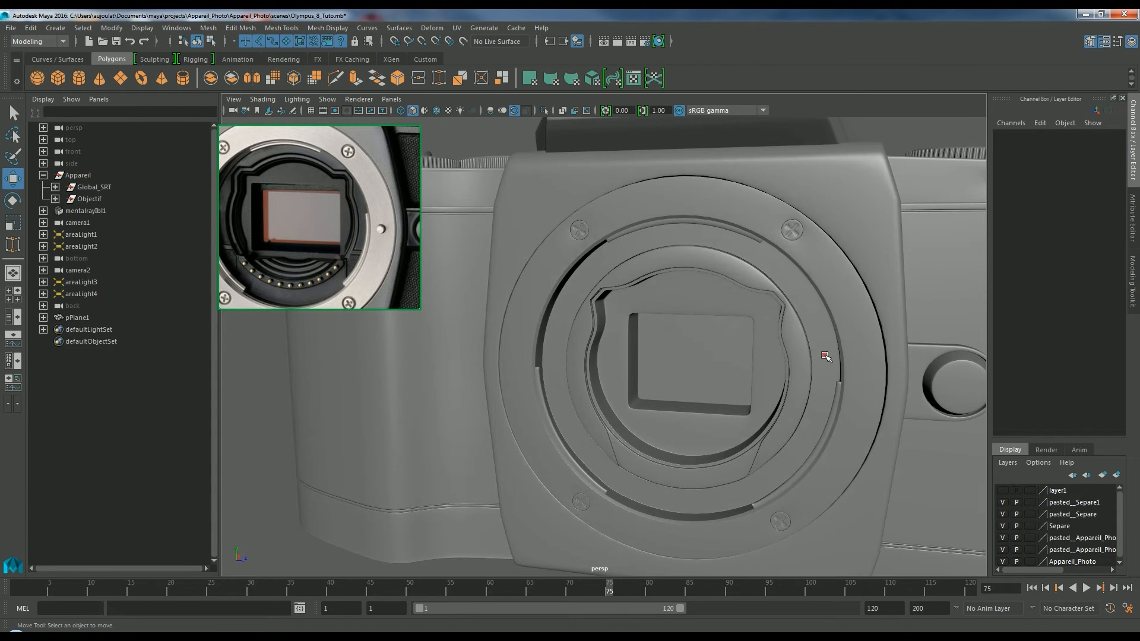
# - Isolate the inner ring of the lens mount, inspect its geometry with and without selection, and exit isolation
pyautogui.click(825, 360)
pyautogui.scroll(-2, 809, 372)
pyautogui.keyDown('alt'); pyautogui.moveTo(787, 372); pyautogui.dragTo(776, 372); pyautogui.keyUp('alt')
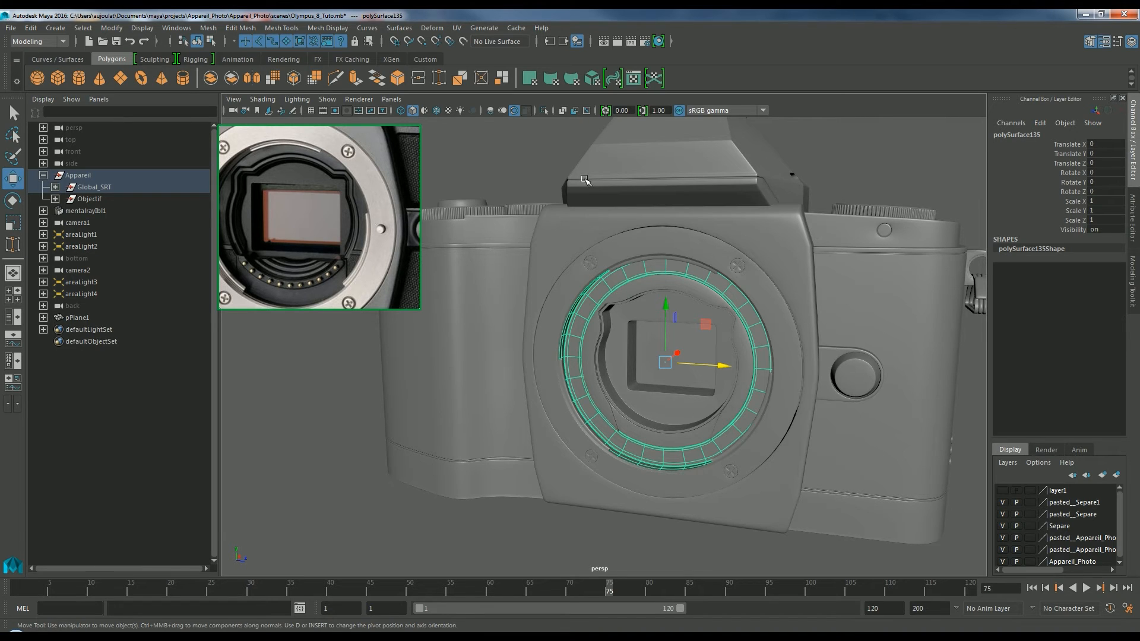
pyautogui.click(543, 110)
pyautogui.scroll(3, 690, 242)
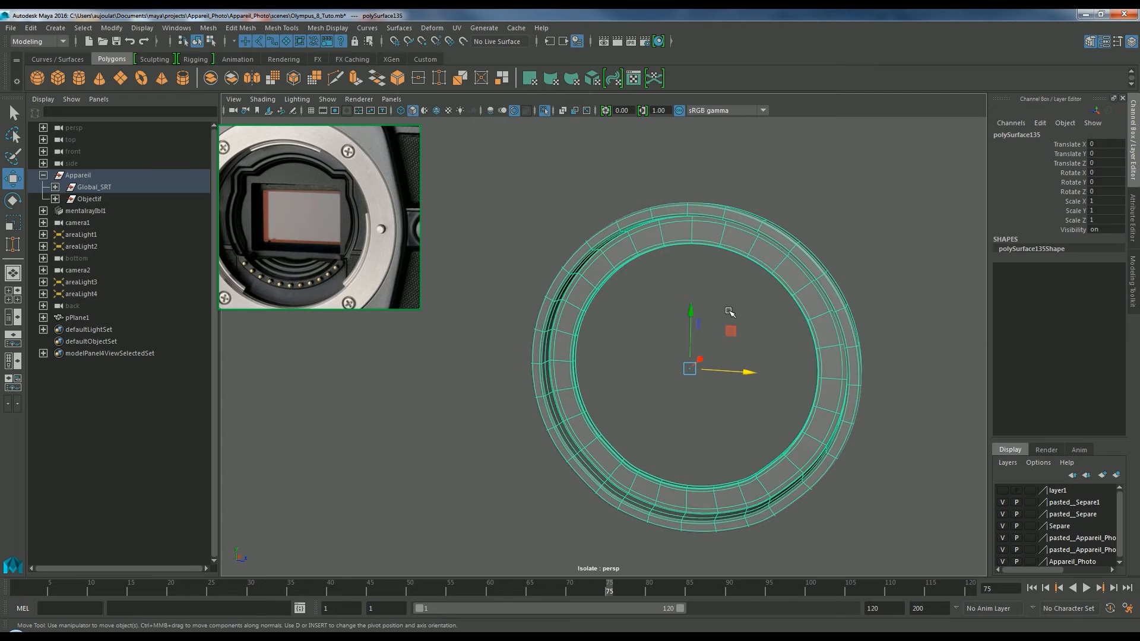
pyautogui.click(749, 321)
pyautogui.keyDown('alt'); pyautogui.moveTo(715, 376); pyautogui.dragTo(746, 362); pyautogui.keyUp('alt')
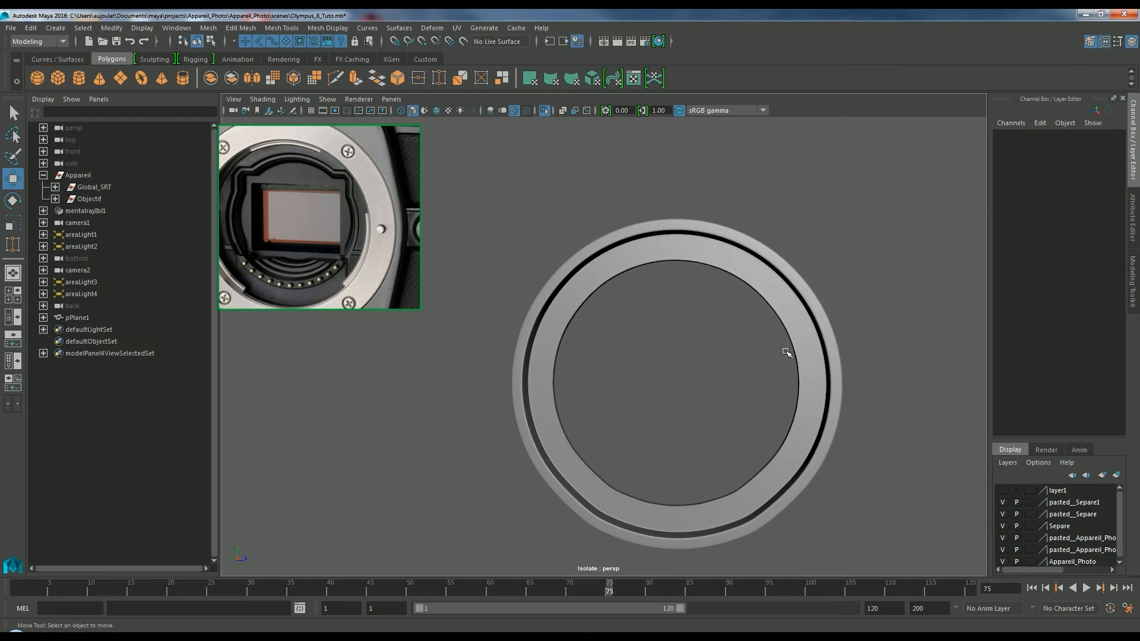
pyautogui.click(542, 110)
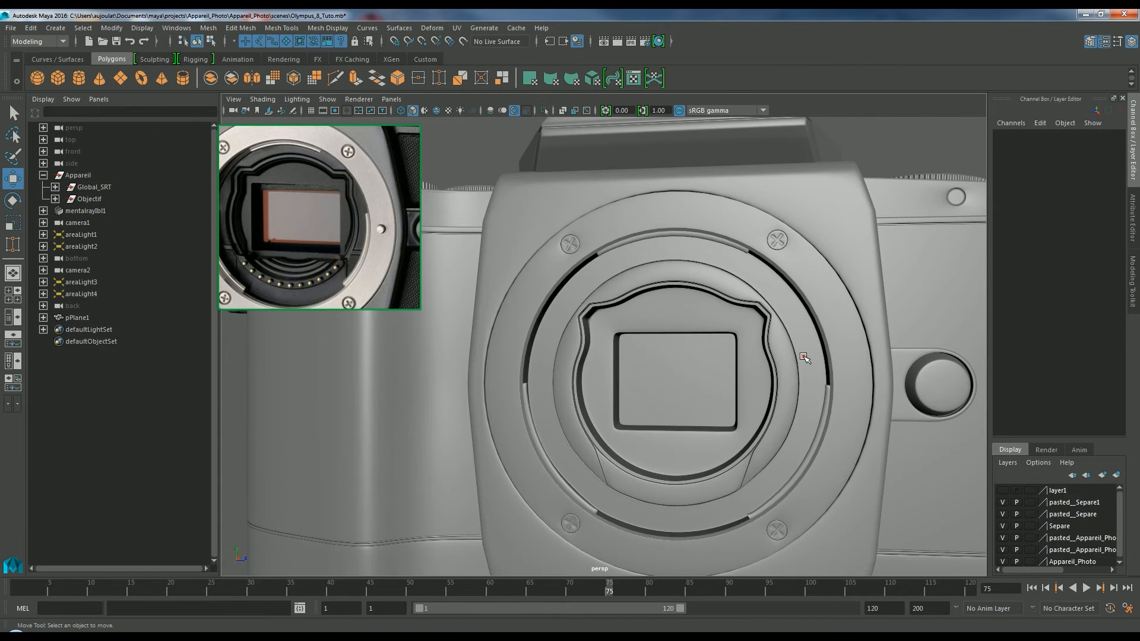
# - Isolate the inner mount ring again, examine its groove from several angles, and return to the full camera model
pyautogui.click(803, 357)
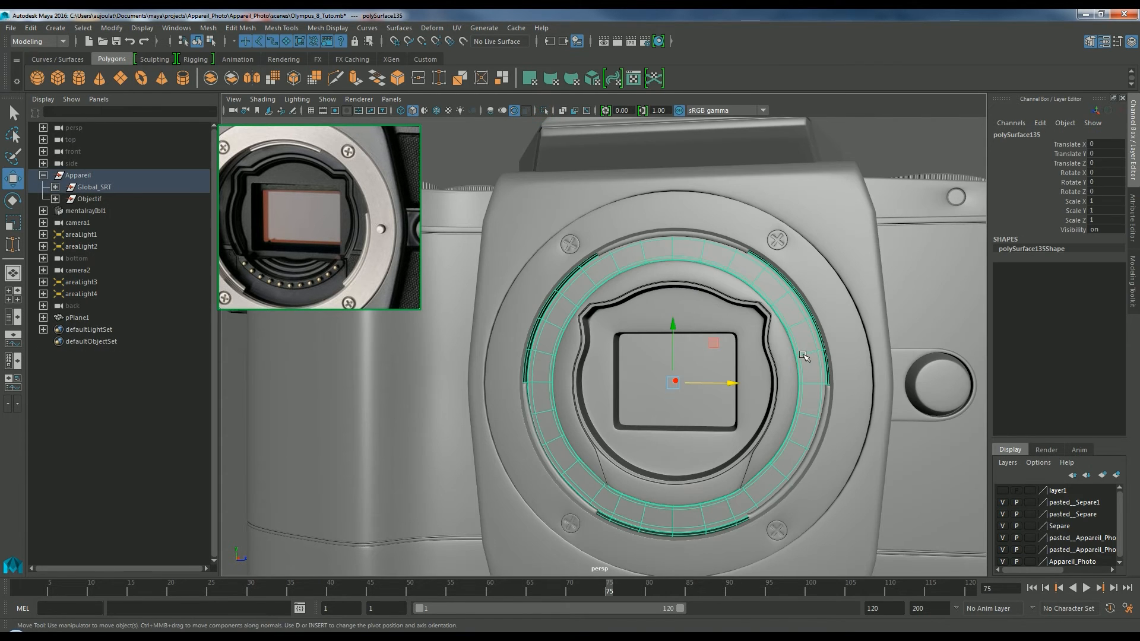
pyautogui.click(546, 110)
pyautogui.keyDown('alt'); pyautogui.moveTo(565, 242); pyautogui.dragTo(536, 233); pyautogui.keyUp('alt')
pyautogui.click(544, 204)
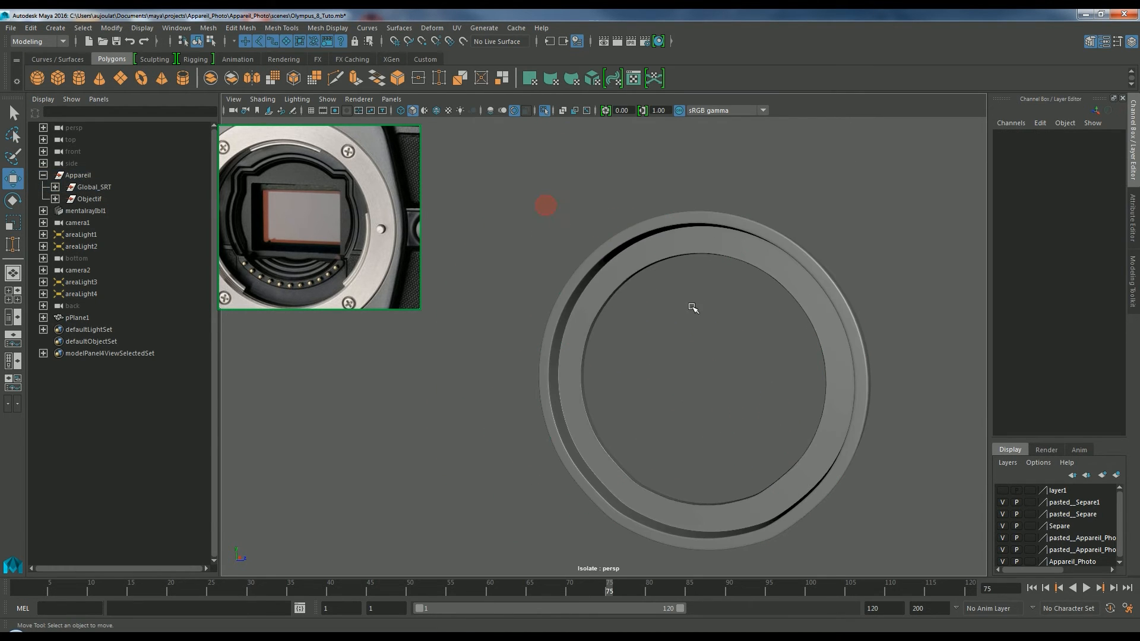
pyautogui.click(797, 284)
pyautogui.keyDown('alt'); pyautogui.moveTo(796, 297); pyautogui.dragTo(812, 344); pyautogui.keyUp('alt')
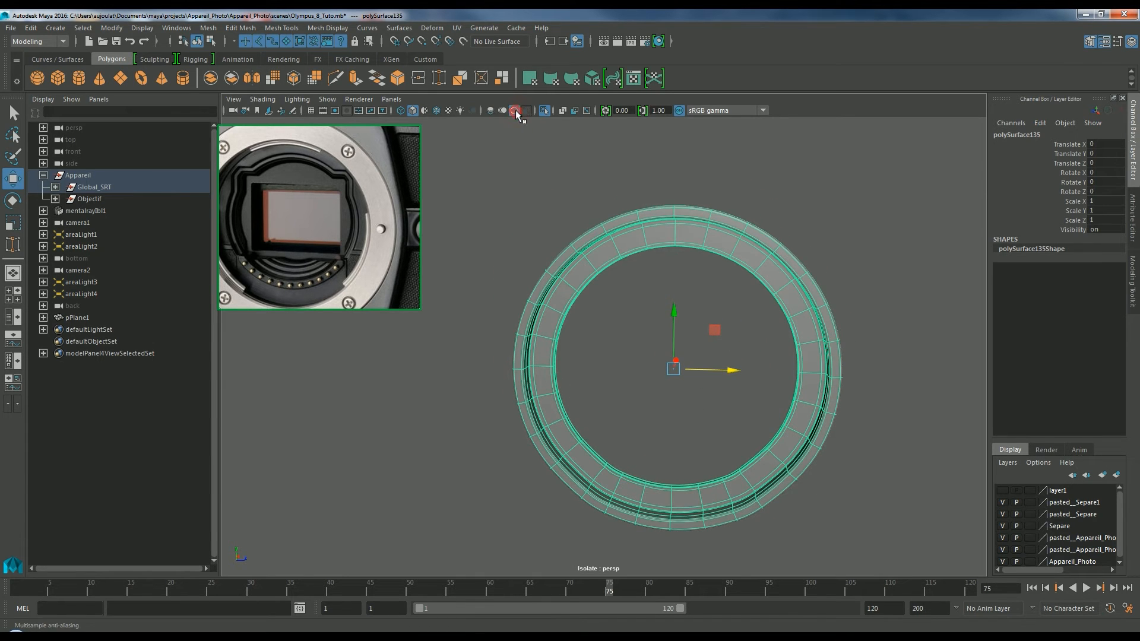
pyautogui.click(544, 111)
pyautogui.moveTo(661, 301)
pyautogui.keyDown('alt'); pyautogui.mouseDown()
pyautogui.moveTo(713, 261)
pyautogui.moveTo(663, 309)
pyautogui.mouseUp(); pyautogui.keyUp('alt')
# - Isolate the outer mount ring with the four screw holes, inspect its topology, and deselect it
pyautogui.click(801, 261)
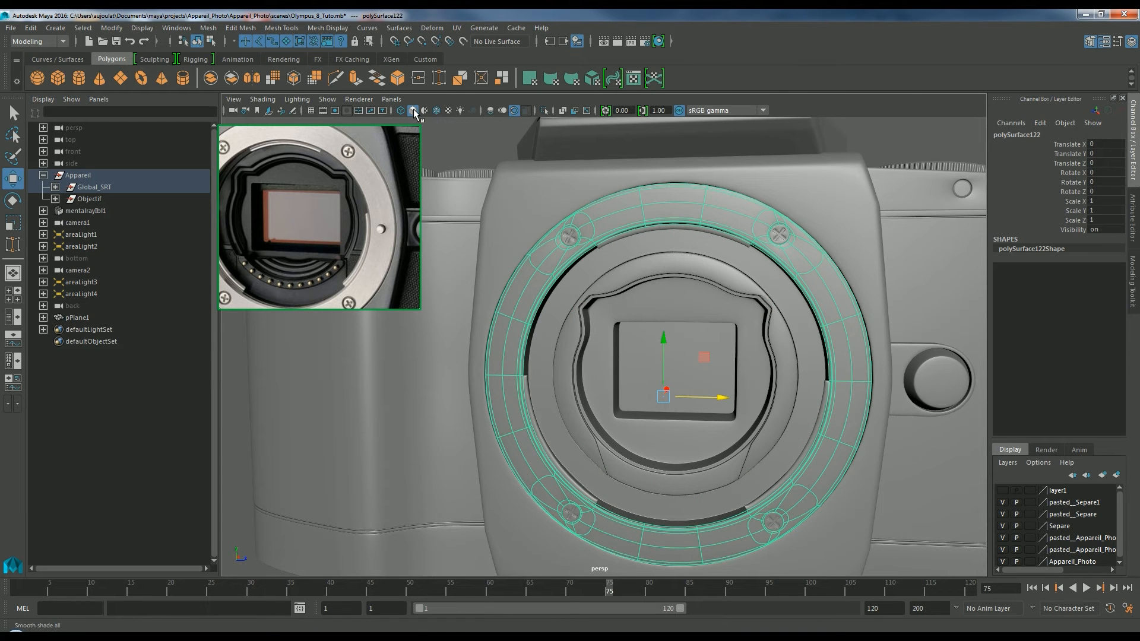
pyautogui.click(546, 111)
pyautogui.click(870, 255)
pyautogui.keyDown('alt'); pyautogui.moveTo(870, 254); pyautogui.dragTo(845, 270); pyautogui.keyUp('alt')
pyautogui.click(825, 218)
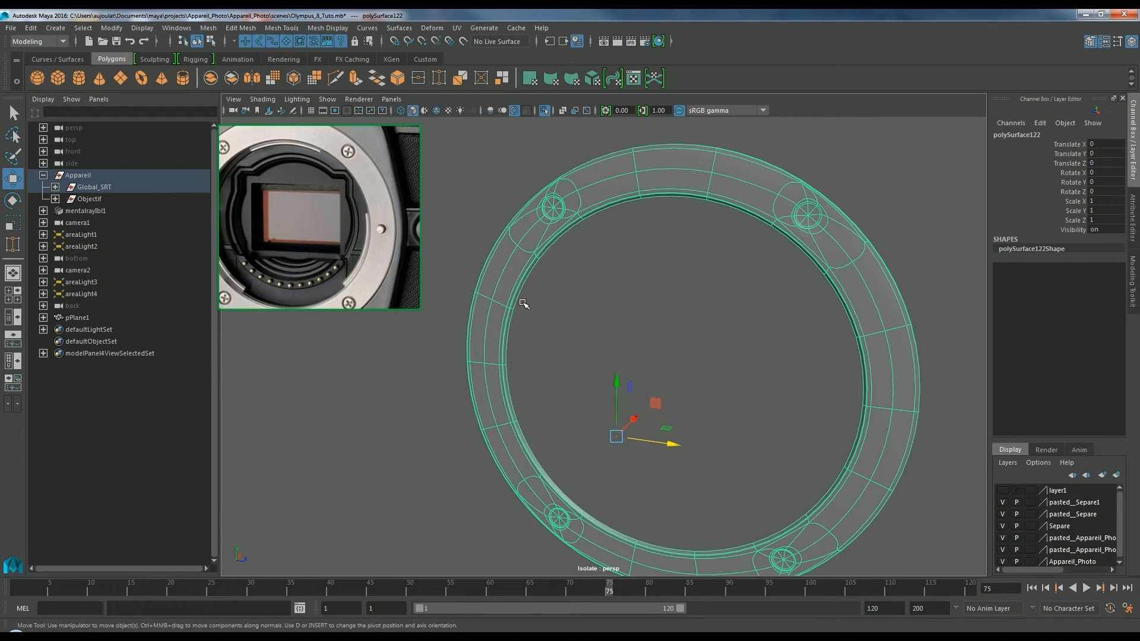
pyautogui.click(593, 286)
pyautogui.scroll(-2, 679, 342)
pyautogui.keyDown('alt'); pyautogui.moveTo(619, 341); pyautogui.dragTo(644, 328); pyautogui.keyUp('alt')
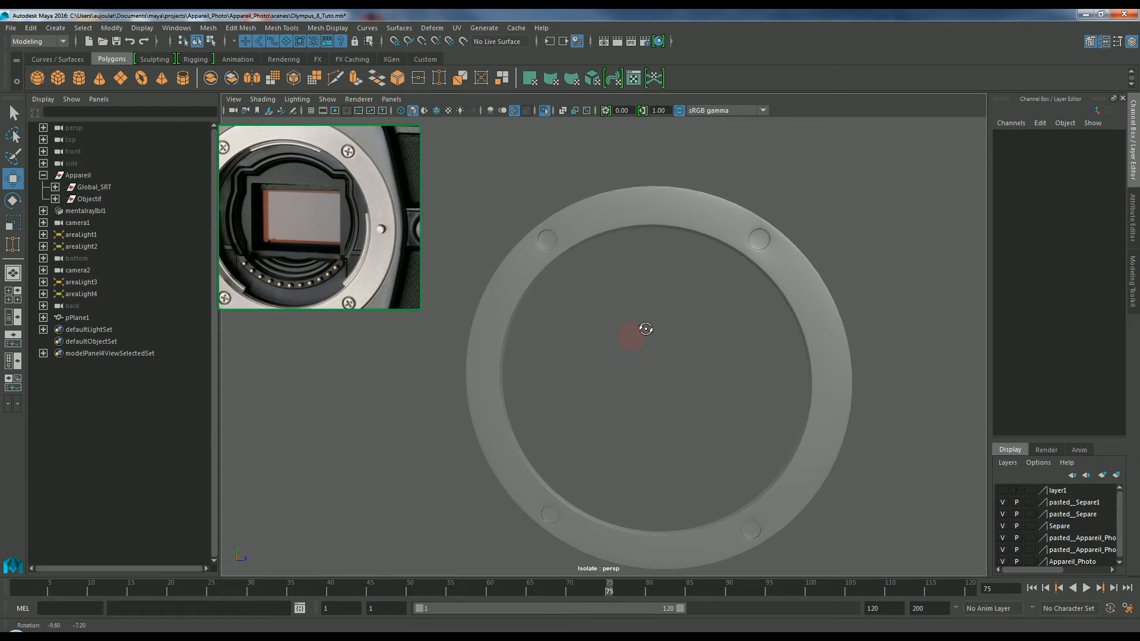
# - Recentre the reference photo on the whole mount ring and create a polygon cylinder beside the isolated ring
pyautogui.moveTo(348, 218); pyautogui.dragTo(373, 223, button='middle')
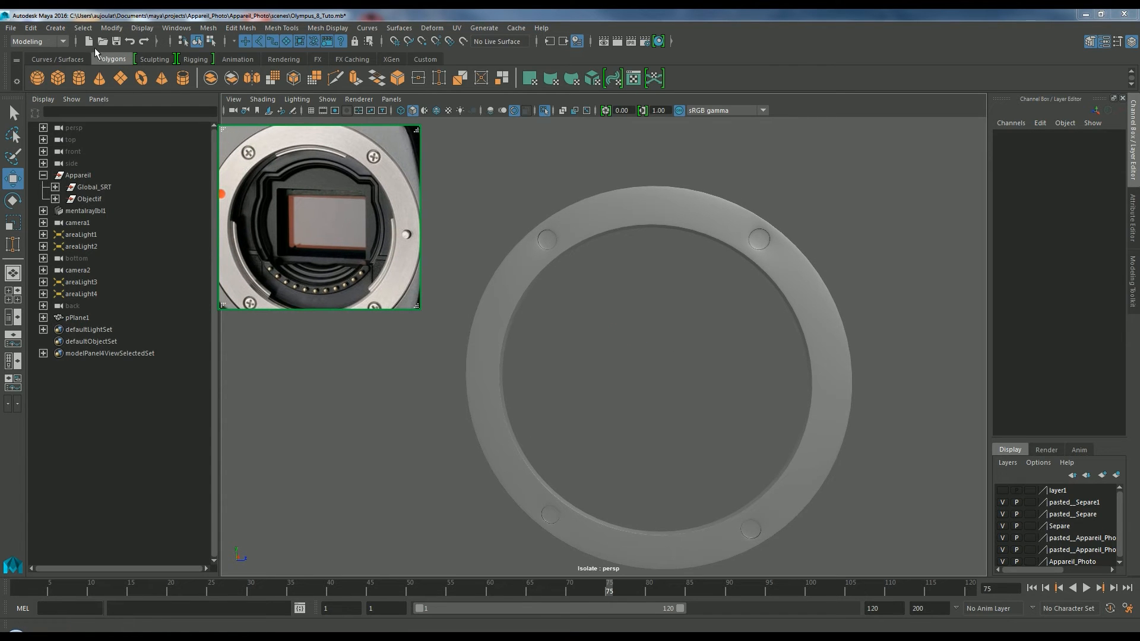
pyautogui.click(83, 77)
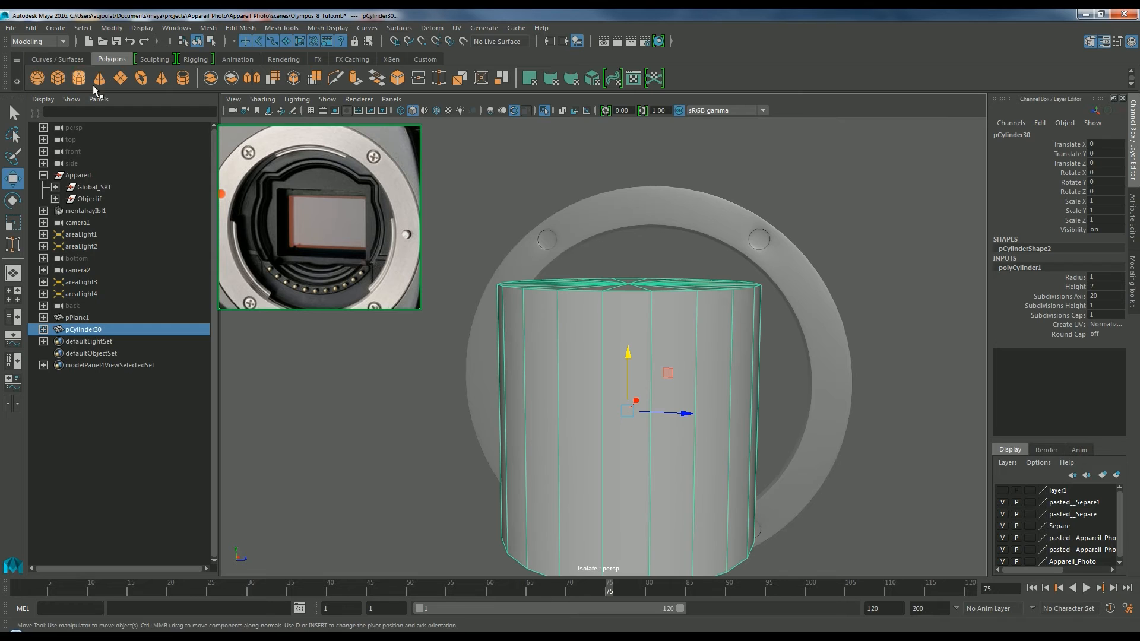
pyautogui.scroll(-1, 507, 291)
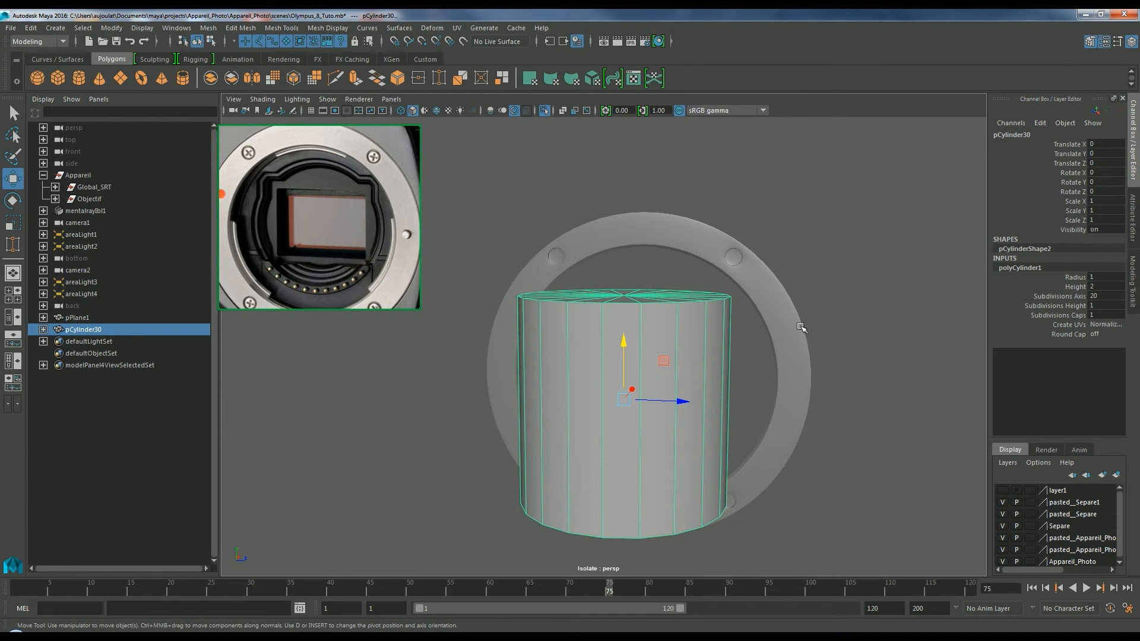
pyautogui.scroll(4, 800, 327)
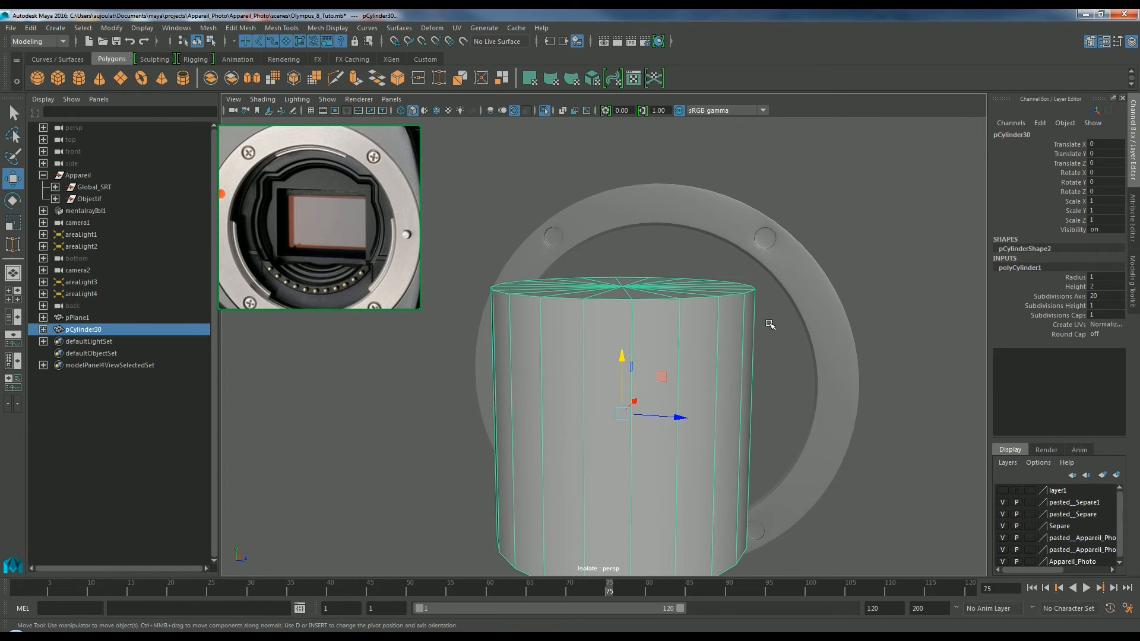
# - Display wireframe on shaded and compare the subdivisions of the cylinder and the ring by selecting each in turn
pyautogui.click(437, 109)
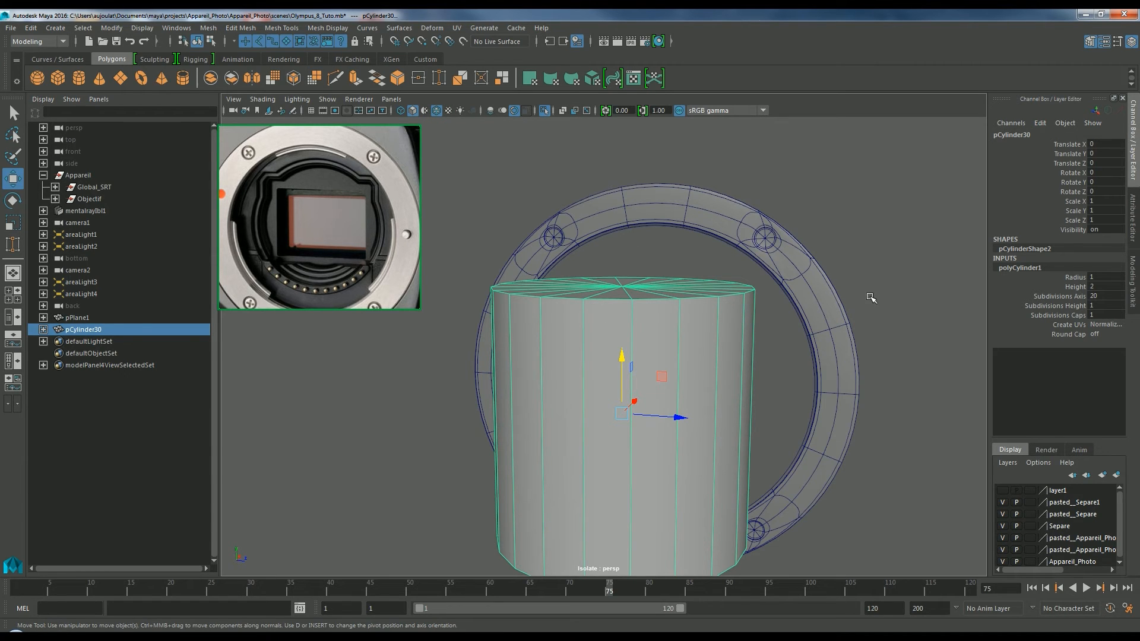
pyautogui.click(886, 321)
pyautogui.click(687, 332)
pyautogui.keyDown('alt'); pyautogui.moveTo(761, 319); pyautogui.dragTo(742, 291); pyautogui.keyUp('alt')
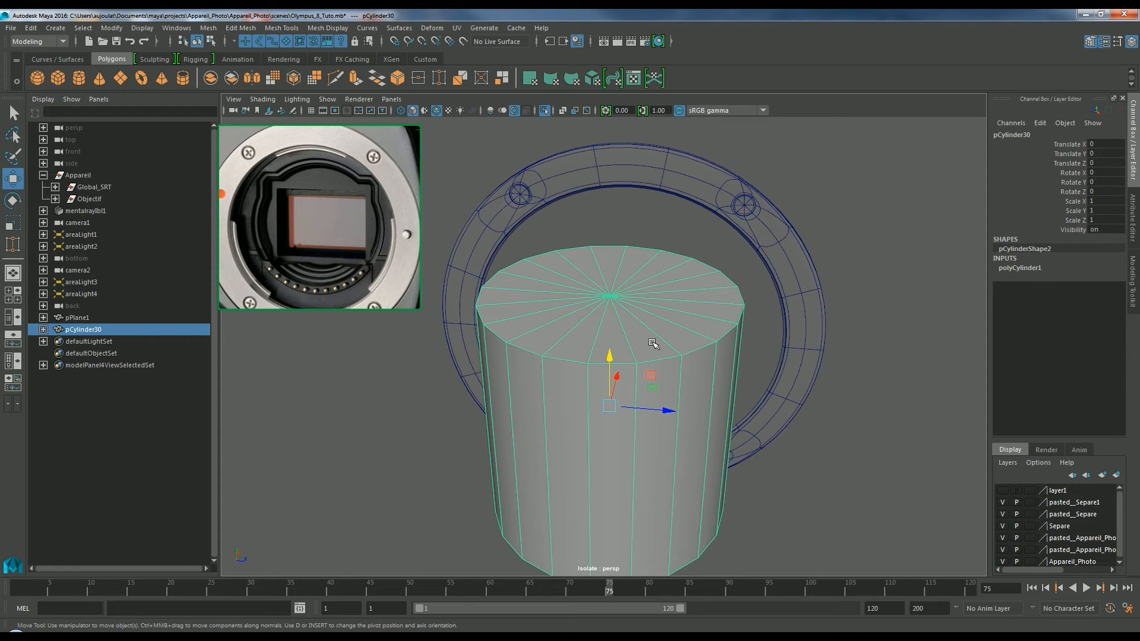
pyautogui.click(801, 333)
pyautogui.keyDown('alt'); pyautogui.moveTo(868, 382); pyautogui.dragTo(837, 380); pyautogui.keyUp('alt')
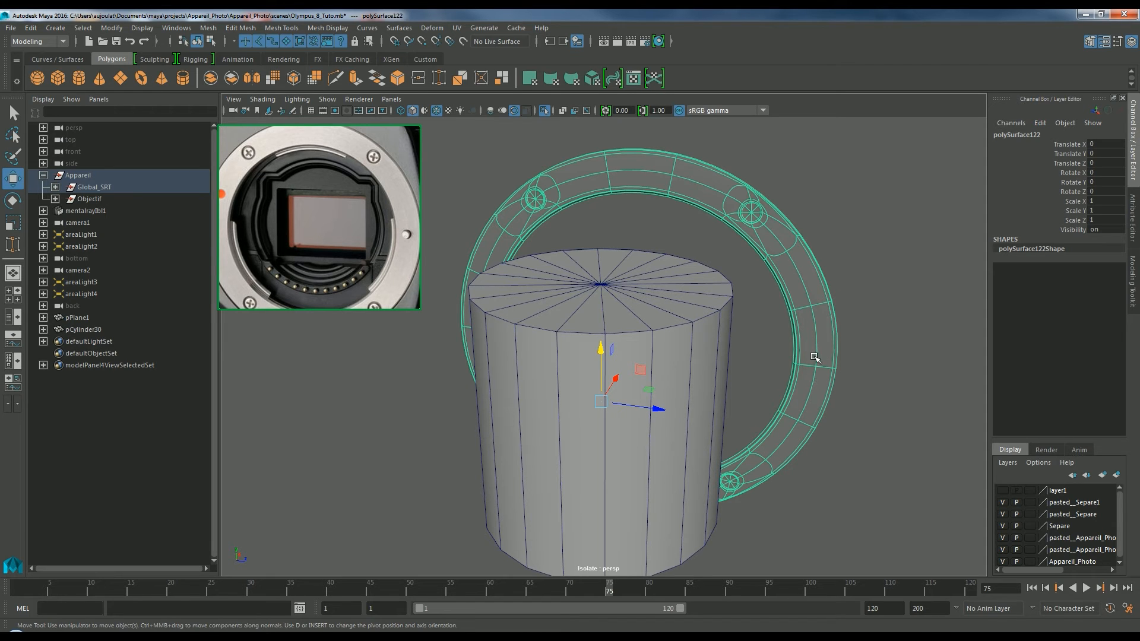
pyautogui.keyDown('alt'); pyautogui.moveTo(848, 360); pyautogui.dragTo(878, 362); pyautogui.keyUp('alt')
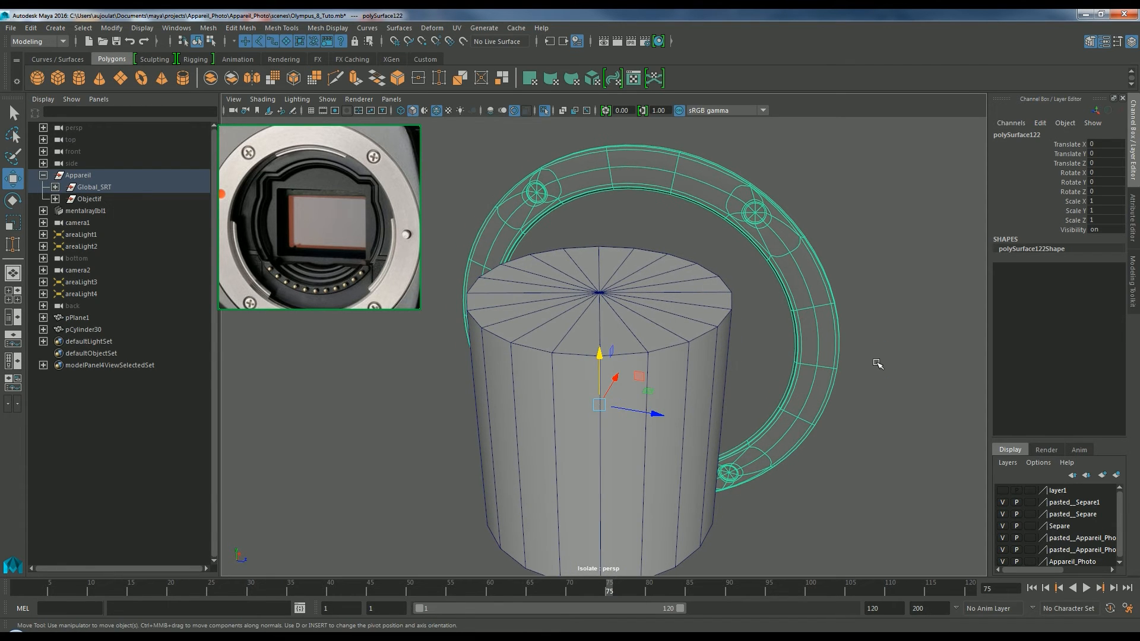
pyautogui.click(580, 304)
pyautogui.keyDown('alt'); pyautogui.moveTo(587, 300); pyautogui.dragTo(629, 327); pyautogui.keyUp('alt')
pyautogui.keyDown('alt'); pyautogui.moveTo(828, 392); pyautogui.dragTo(825, 372); pyautogui.keyUp('alt')
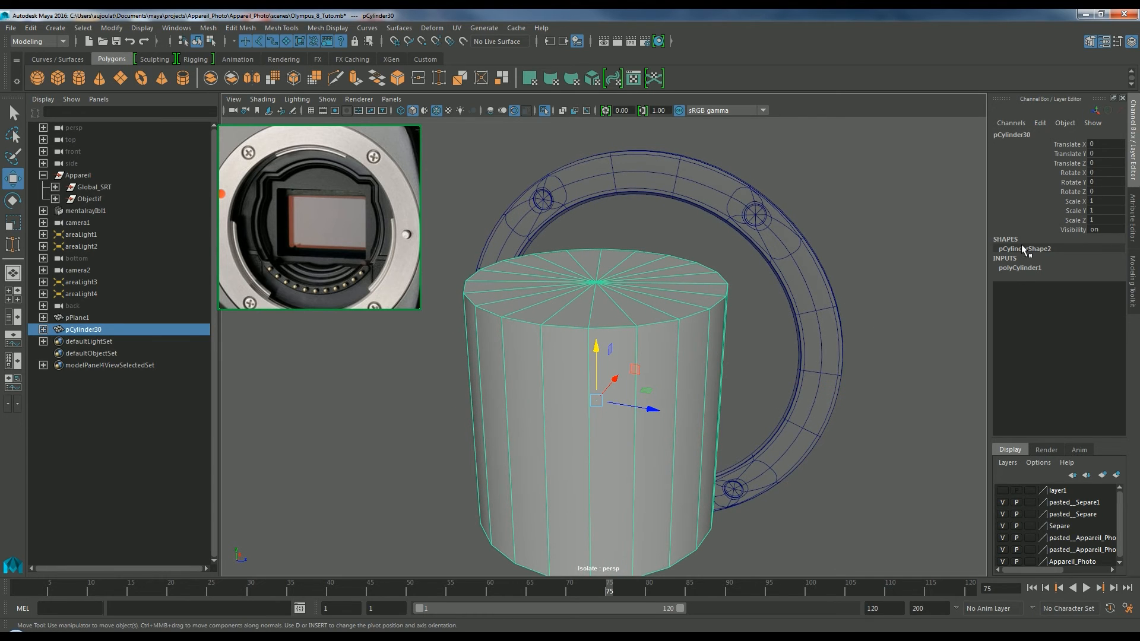
# - Set the cylinder's Subdivisions Axis to 8 and check the resulting shape against the ring
pyautogui.click(1007, 268)
pyautogui.click(1097, 296)
pyautogui.press('Return')
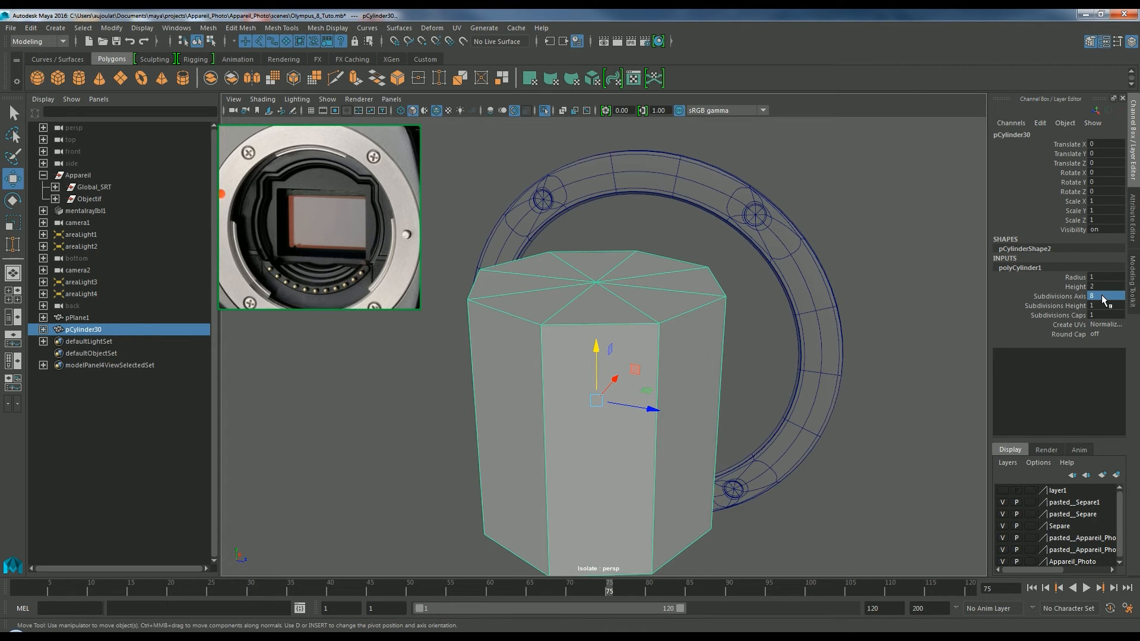
pyautogui.keyDown('alt'); pyautogui.moveTo(777, 323); pyautogui.dragTo(604, 267); pyautogui.keyUp('alt')
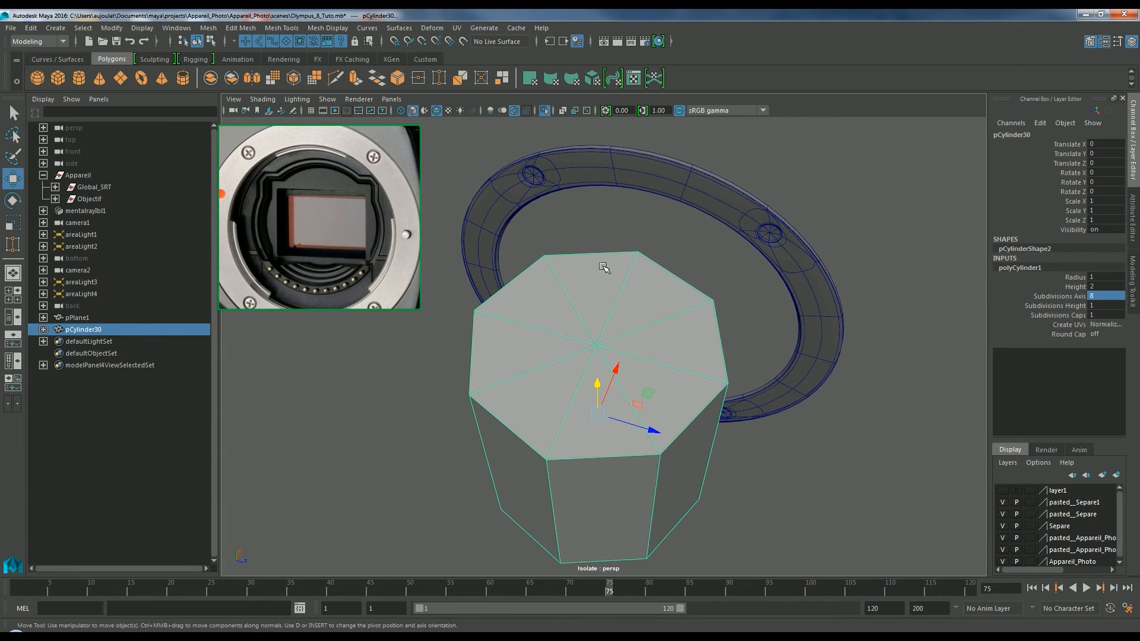
pyautogui.keyDown('alt'); pyautogui.moveTo(644, 409); pyautogui.dragTo(652, 374); pyautogui.keyUp('alt')
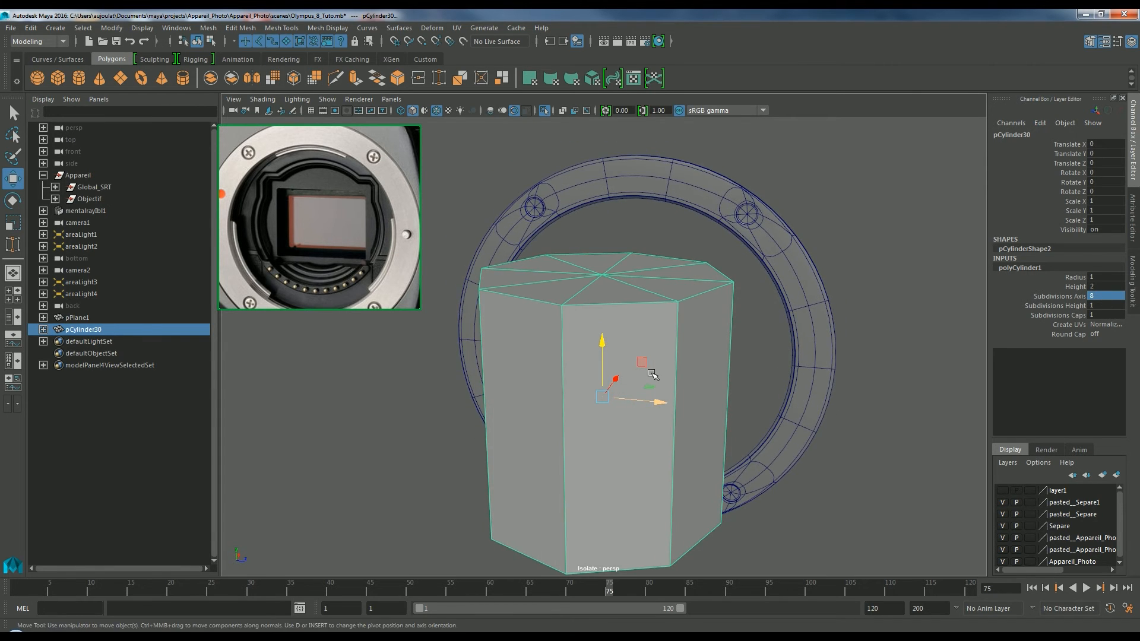
# - Rotate the cylinder to Rotate Z 90 so its cap faces forward, and scale it uniformly to about 0.279
pyautogui.press('e')
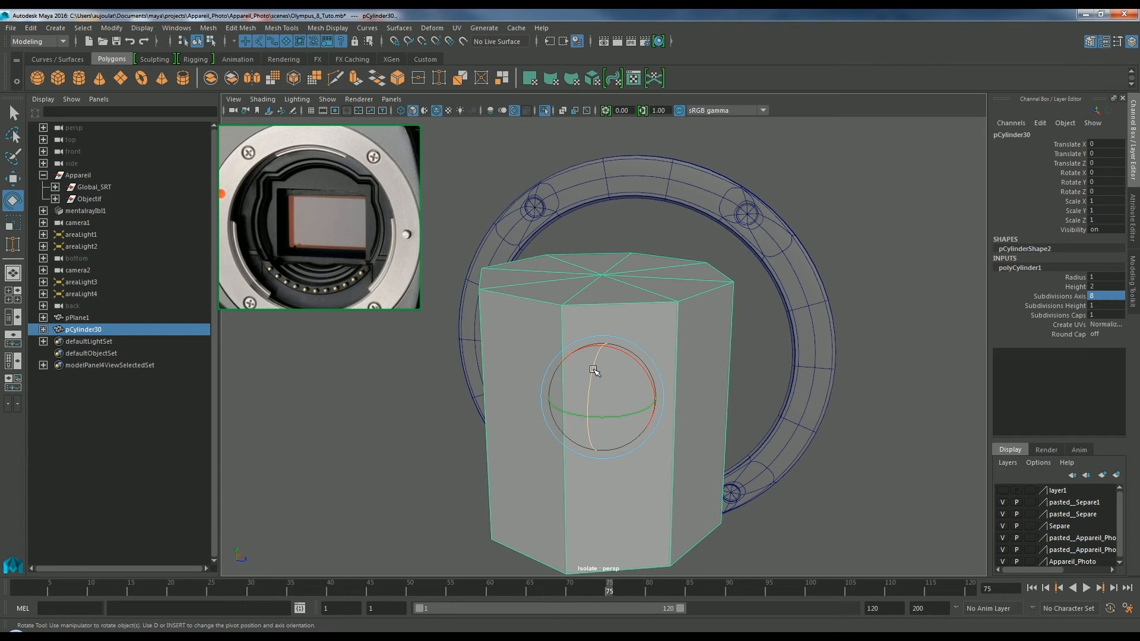
pyautogui.moveTo(594, 364); pyautogui.dragTo(580, 440)
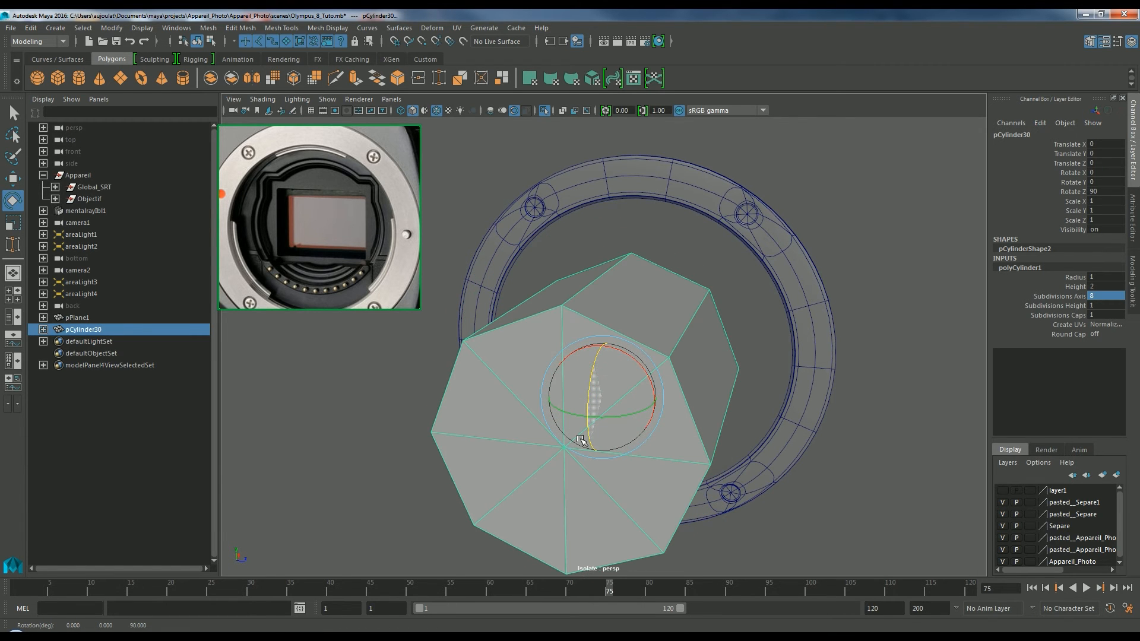
pyautogui.moveTo(819, 460)
pyautogui.keyDown('alt'); pyautogui.mouseDown()
pyautogui.moveTo(834, 465)
pyautogui.moveTo(814, 472)
pyautogui.mouseUp(); pyautogui.keyUp('alt')
pyautogui.keyDown('alt'); pyautogui.moveTo(875, 429); pyautogui.dragTo(883, 427); pyautogui.keyUp('alt')
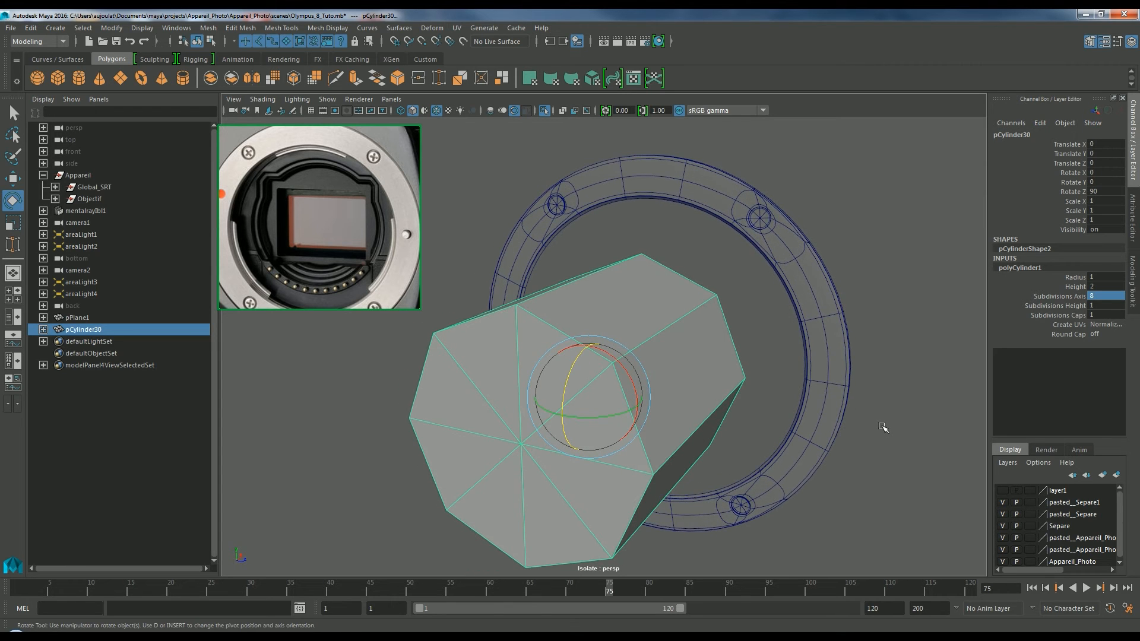
pyautogui.press('r')
pyautogui.moveTo(588, 396); pyautogui.dragTo(432, 453)
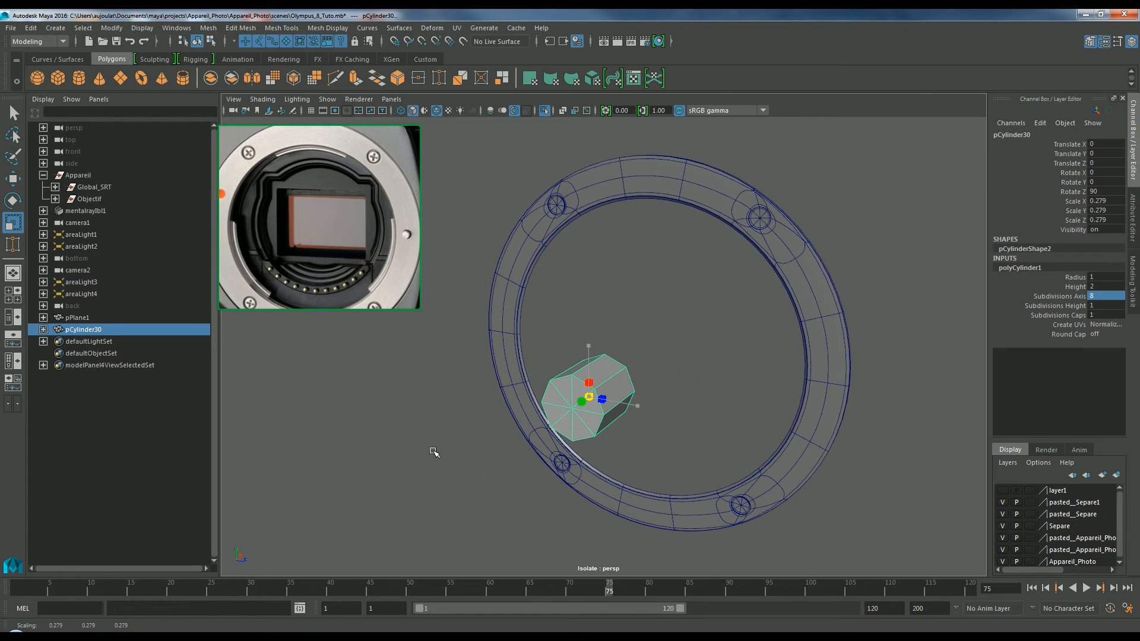
# - Turn on point snapping and snap the cylinder onto the side of the ring at Translate X 1.197, Z 1.659
pyautogui.click(422, 42)
pyautogui.keyDown('alt'); pyautogui.moveTo(702, 342); pyautogui.dragTo(714, 346); pyautogui.keyUp('alt')
pyautogui.press('w')
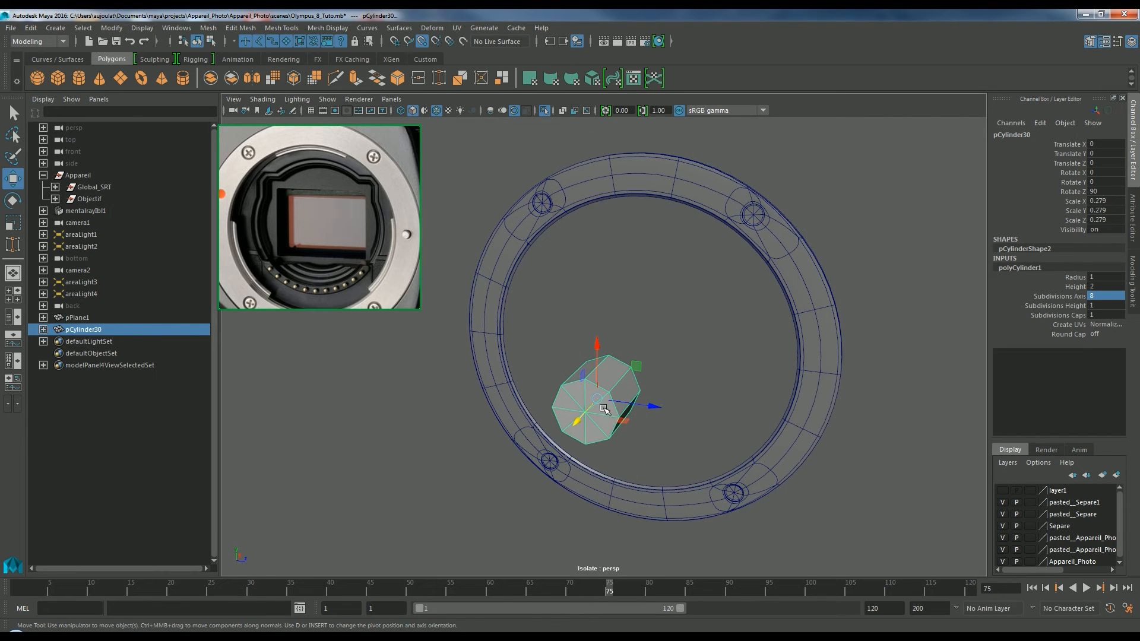
pyautogui.moveTo(599, 399); pyautogui.dragTo(711, 318)
pyautogui.keyDown('alt'); pyautogui.moveTo(711, 317); pyautogui.dragTo(758, 333, button='right'); pyautogui.keyUp('alt')
pyautogui.moveTo(784, 367)
pyautogui.keyDown('alt'); pyautogui.mouseDown()
pyautogui.moveTo(849, 366)
pyautogui.moveTo(765, 356)
pyautogui.mouseUp(); pyautogui.keyUp('alt')
# - Switch to wireframe display and scale the cylinder uniformly to about 0.071 so it fits within the ring's width
pyautogui.press('4')
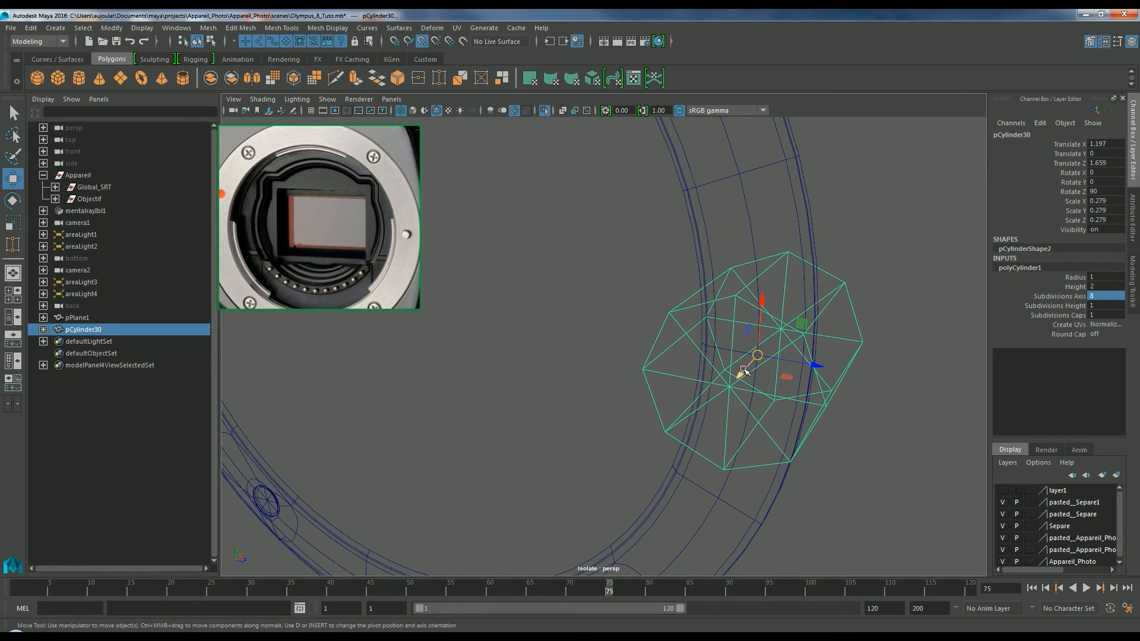
pyautogui.press('r')
pyautogui.moveTo(757, 355); pyautogui.dragTo(649, 390)
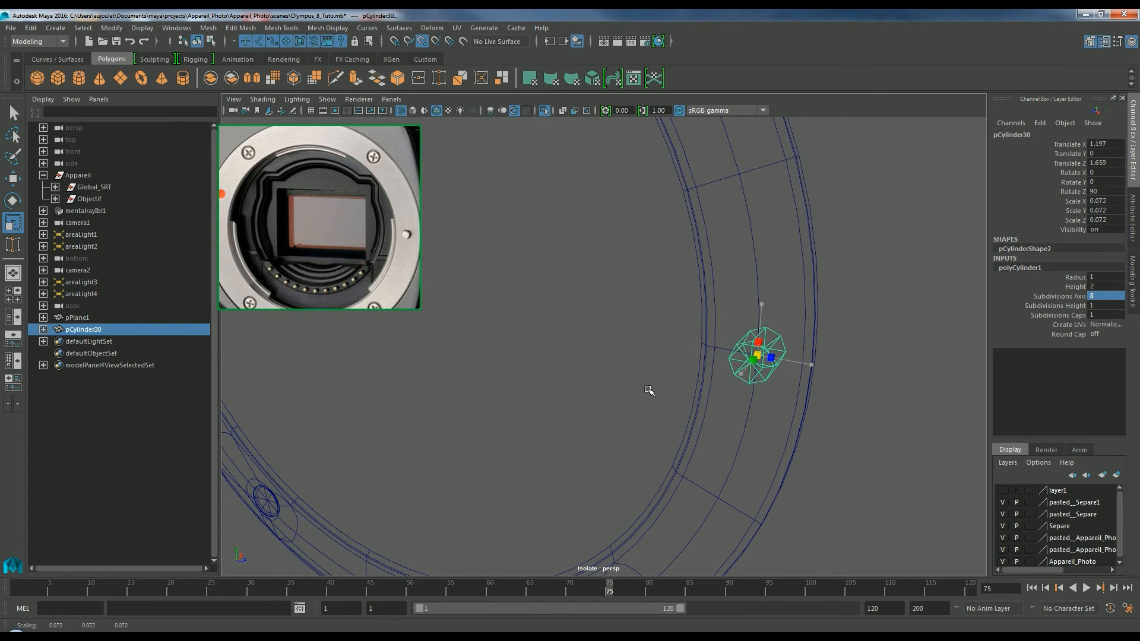
pyautogui.keyDown('alt'); pyautogui.moveTo(770, 433); pyautogui.dragTo(733, 419); pyautogui.keyUp('alt')
pyautogui.scroll(-5, 735, 427)
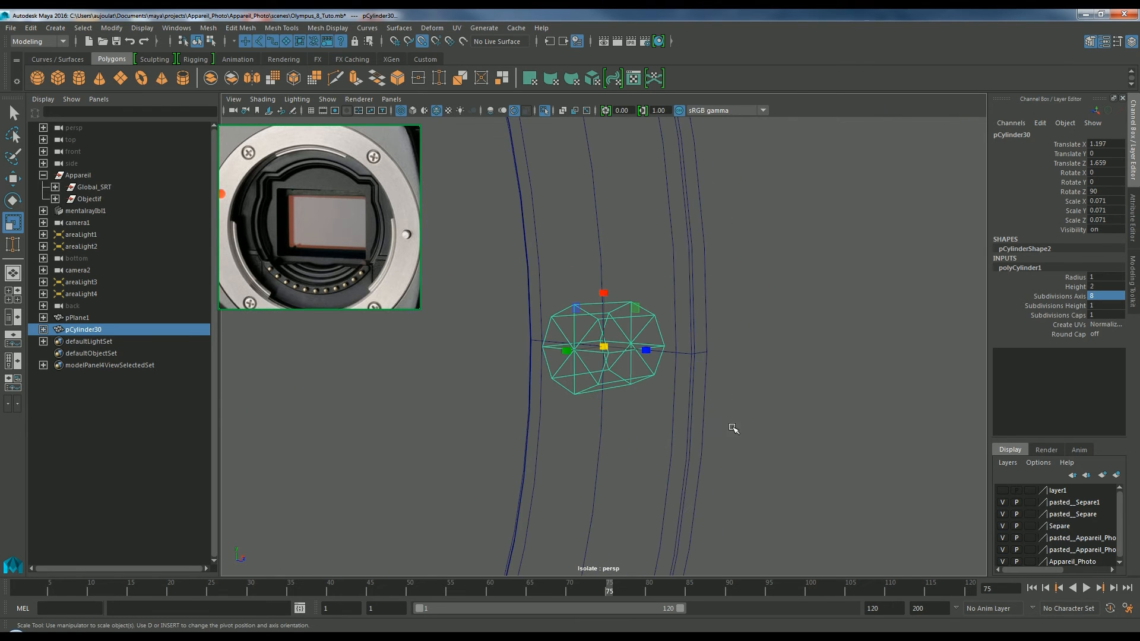
# - Restore shaded display, turn off point snapping, and slide the cylinder through the ring's depth to Translate X 1.191
pyautogui.click(412, 112)
pyautogui.moveTo(679, 333)
pyautogui.keyDown('alt'); pyautogui.mouseDown()
pyautogui.moveTo(763, 348)
pyautogui.moveTo(842, 338)
pyautogui.moveTo(738, 356)
pyautogui.moveTo(827, 330)
pyautogui.moveTo(758, 344)
pyautogui.moveTo(743, 368)
pyautogui.mouseUp(); pyautogui.keyUp('alt')
pyautogui.press('w')
pyautogui.moveTo(582, 361); pyautogui.dragTo(564, 372)
pyautogui.click(422, 42)
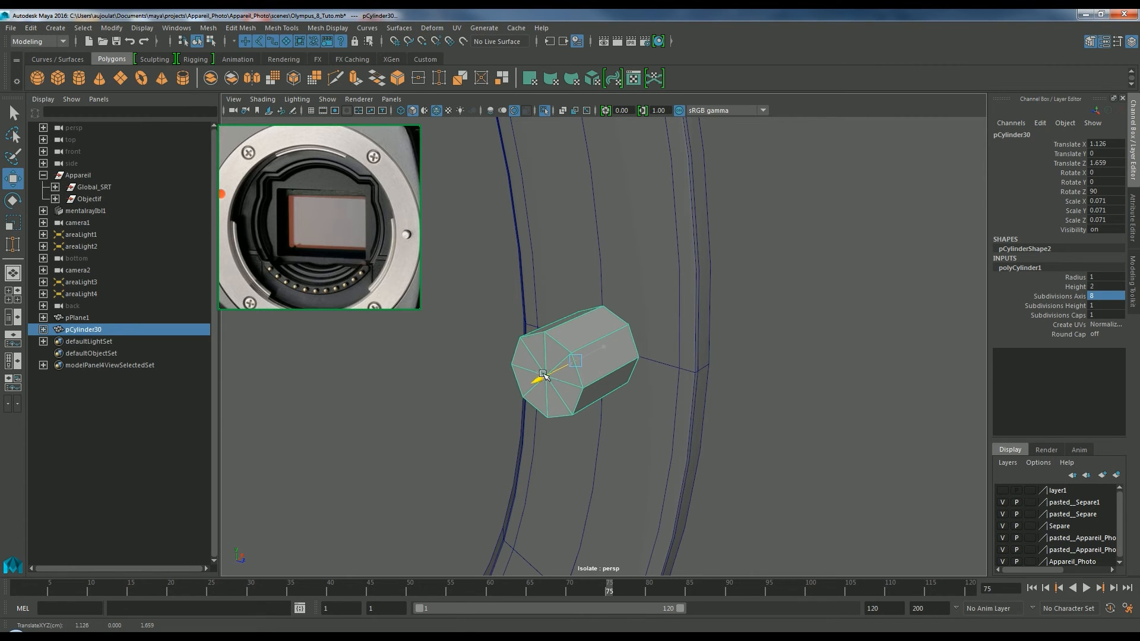
pyautogui.keyDown('alt'); pyautogui.moveTo(655, 430); pyautogui.dragTo(778, 435); pyautogui.keyUp('alt')
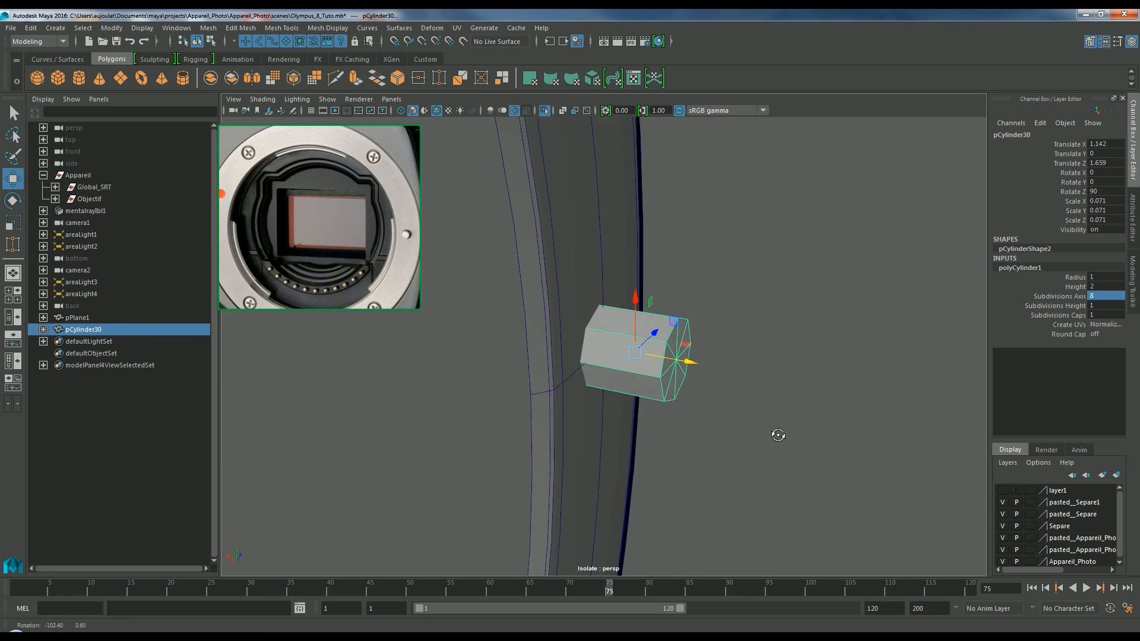
pyautogui.moveTo(691, 363); pyautogui.dragTo(560, 359)
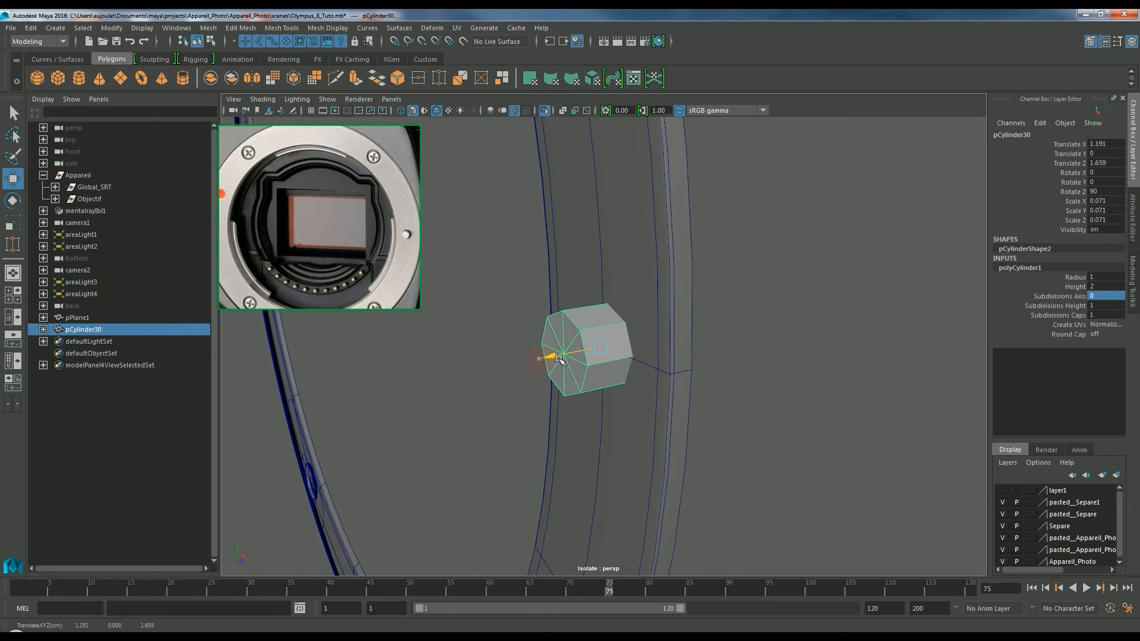
# - Zoom the reference photo in on the small round pin in the mount ring and check the cylinder's depth from the side
pyautogui.moveTo(390, 245); pyautogui.dragTo(345, 258, button='middle')
pyautogui.scroll(4, 383, 255)
pyautogui.scroll(2, 349, 256)
pyautogui.keyDown('alt'); pyautogui.moveTo(676, 387); pyautogui.dragTo(624, 377); pyautogui.keyUp('alt')
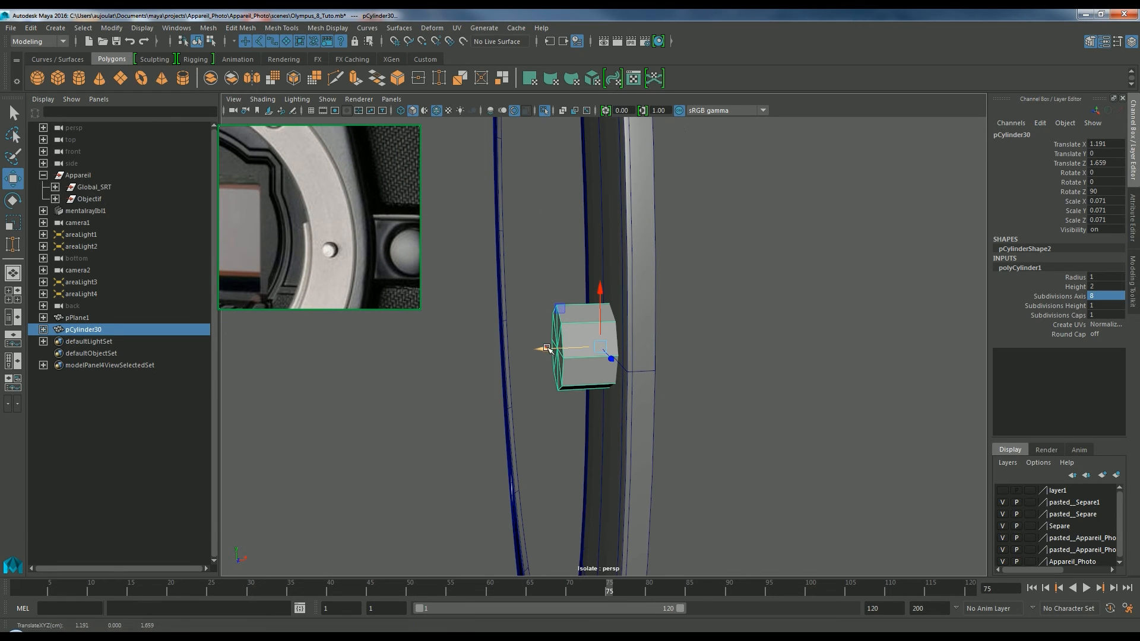
# - Slide the cylinder along the ring's depth to Translate X 1.211
pyautogui.keyDown('alt'); pyautogui.moveTo(558, 350); pyautogui.dragTo(641, 315); pyautogui.keyUp('alt')
pyautogui.click(668, 308)
pyautogui.click(657, 354)
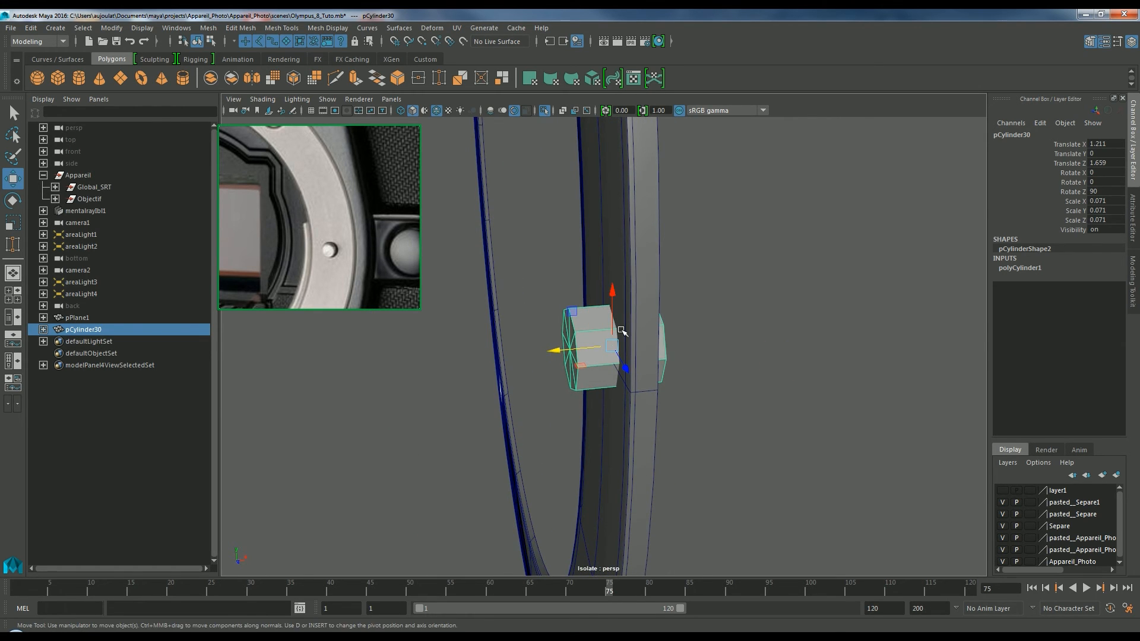
# - Insert an edge loop around the cylinder near the ring's face and slide it along X to about 1.202
pyautogui.click(426, 61)
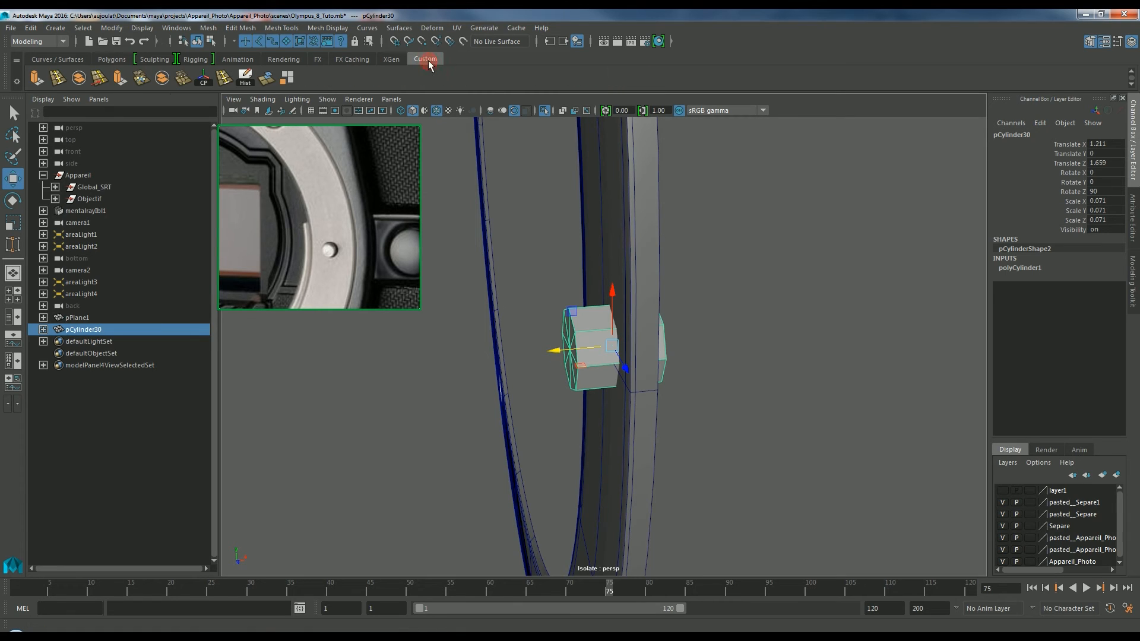
pyautogui.click(223, 79)
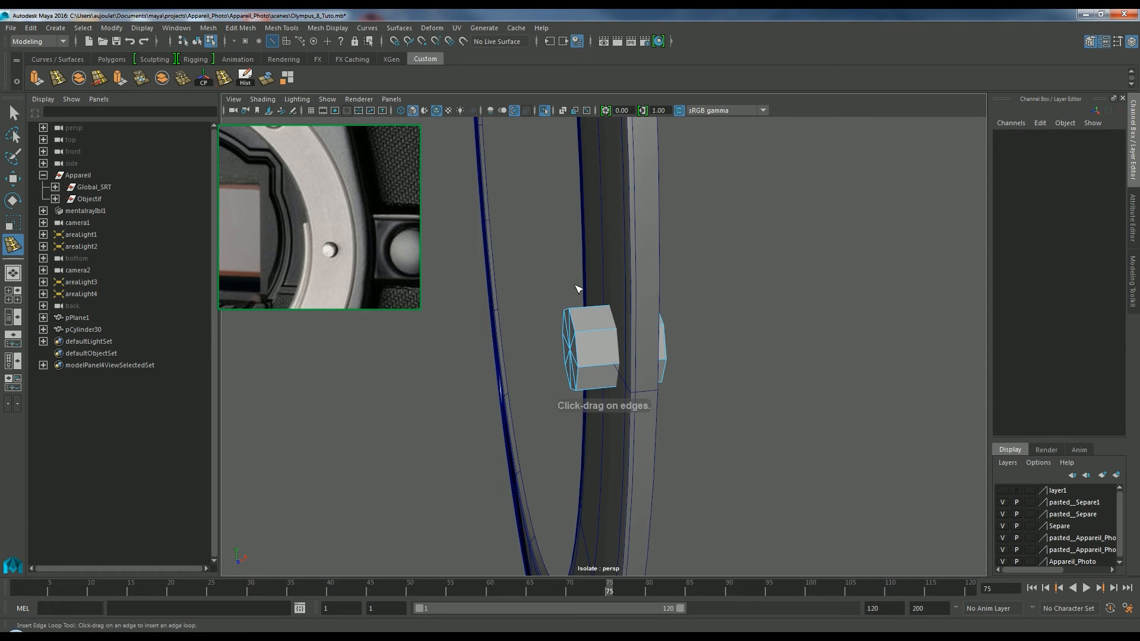
pyautogui.click(612, 331)
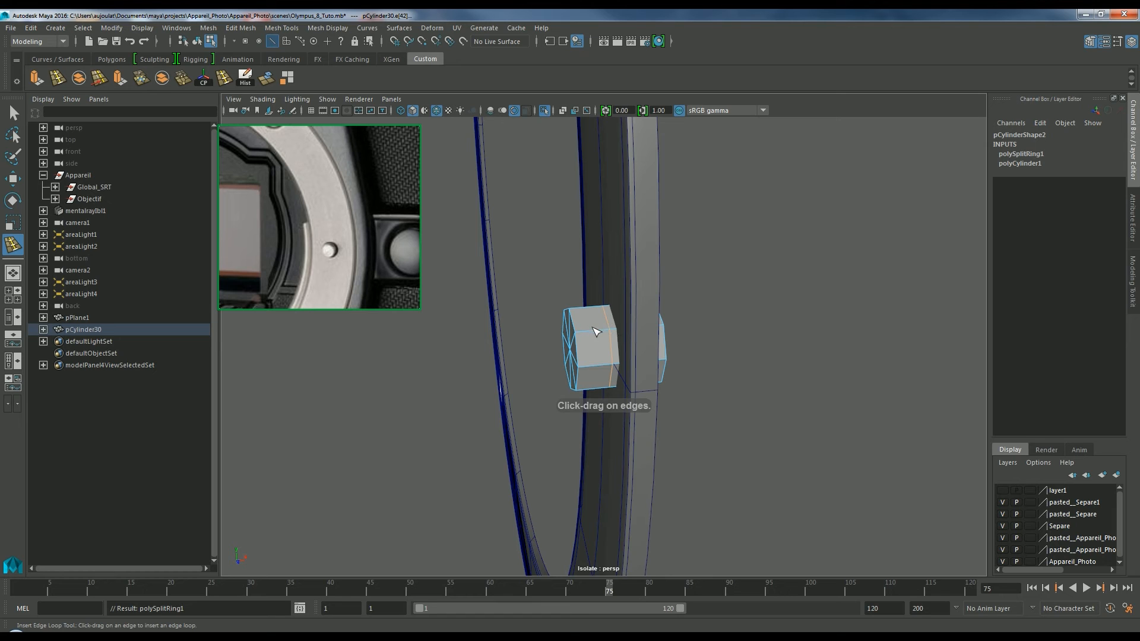
pyautogui.press('w')
pyautogui.moveTo(550, 353); pyautogui.dragTo(556, 352)
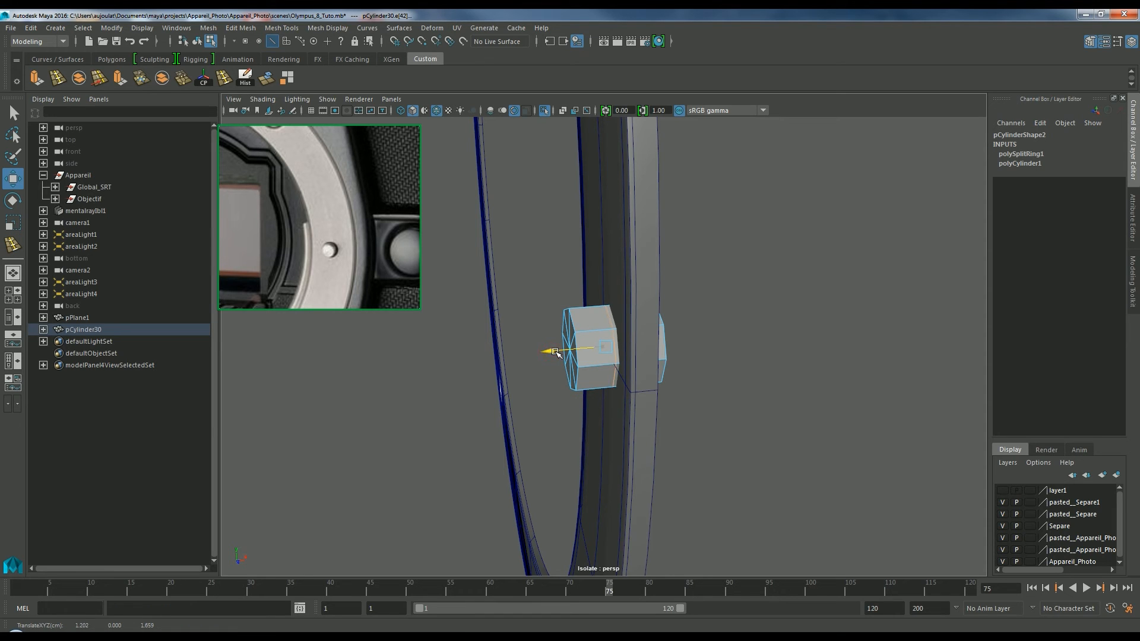
# - Remove the cylinder's rear faces on the far side of the ring and save the scene
pyautogui.scroll(5, 674, 353)
pyautogui.moveTo(675, 354)
pyautogui.keyDown('alt'); pyautogui.mouseDown()
pyautogui.moveTo(709, 367)
pyautogui.moveTo(669, 362)
pyautogui.moveTo(691, 361)
pyautogui.mouseUp(); pyautogui.keyUp('alt')
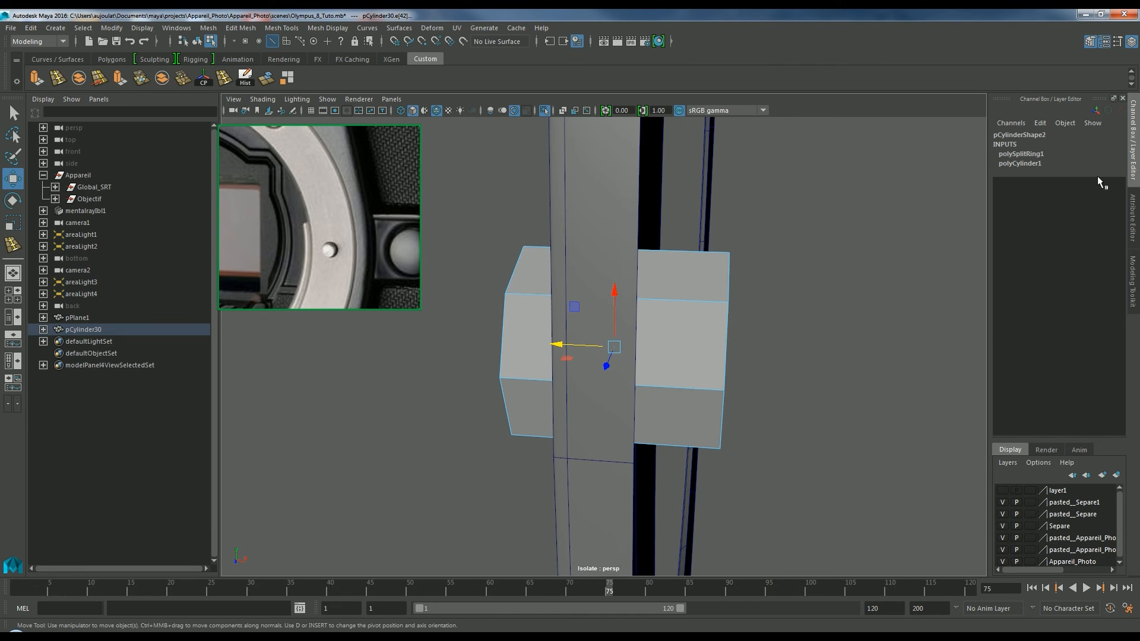
pyautogui.click(1132, 283)
pyautogui.click(1076, 159)
pyautogui.moveTo(811, 495); pyautogui.dragTo(692, 345)
pyautogui.keyDown('alt'); pyautogui.moveTo(737, 310); pyautogui.dragTo(812, 317); pyautogui.keyUp('alt')
pyautogui.click(752, 312)
pyautogui.keyDown('alt'); pyautogui.moveTo(811, 318); pyautogui.dragTo(728, 336, button='right'); pyautogui.keyUp('alt')
pyautogui.moveTo(728, 336)
pyautogui.keyDown('alt'); pyautogui.mouseDown()
pyautogui.moveTo(750, 328)
pyautogui.moveTo(603, 326)
pyautogui.moveTo(735, 334)
pyautogui.moveTo(699, 313)
pyautogui.moveTo(679, 331)
pyautogui.moveTo(692, 351)
pyautogui.moveTo(790, 344)
pyautogui.moveTo(753, 310)
pyautogui.moveTo(714, 340)
pyautogui.moveTo(739, 342)
pyautogui.mouseUp(); pyautogui.keyUp('alt')
pyautogui.press('q')
pyautogui.hotkey('ctrl', 's')
pyautogui.press('w')
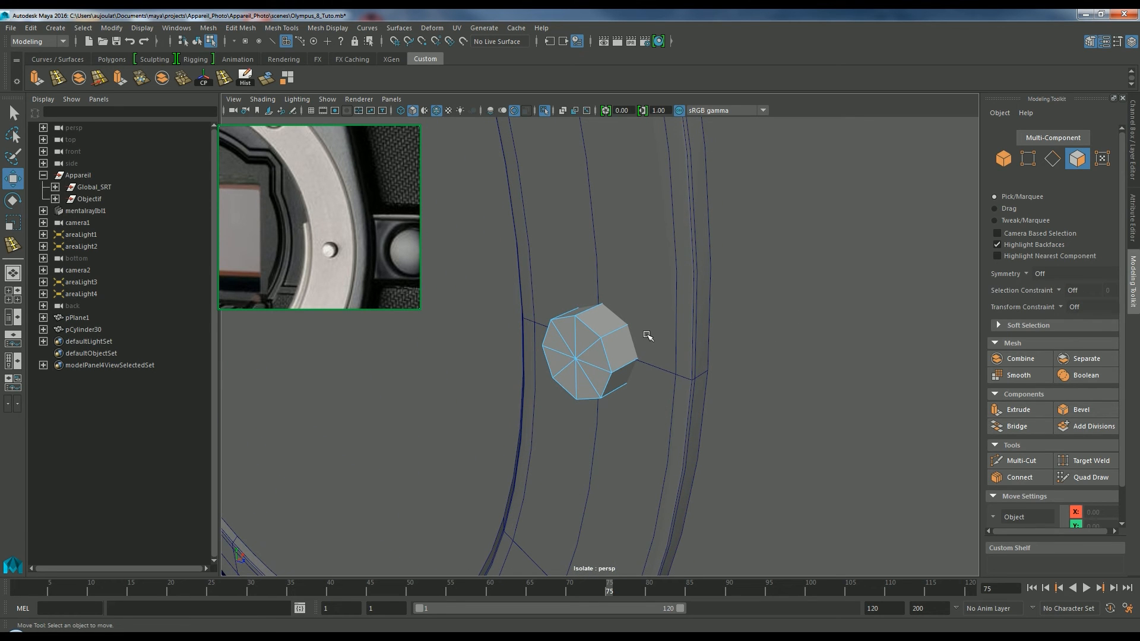
# - Return to object selection, duplicate the cylinder in place, and save the scene
pyautogui.click(592, 349)
pyautogui.moveTo(605, 315); pyautogui.dragTo(664, 279, button='right')
pyautogui.keyDown('alt'); pyautogui.moveTo(593, 368); pyautogui.dragTo(595, 366); pyautogui.keyUp('alt')
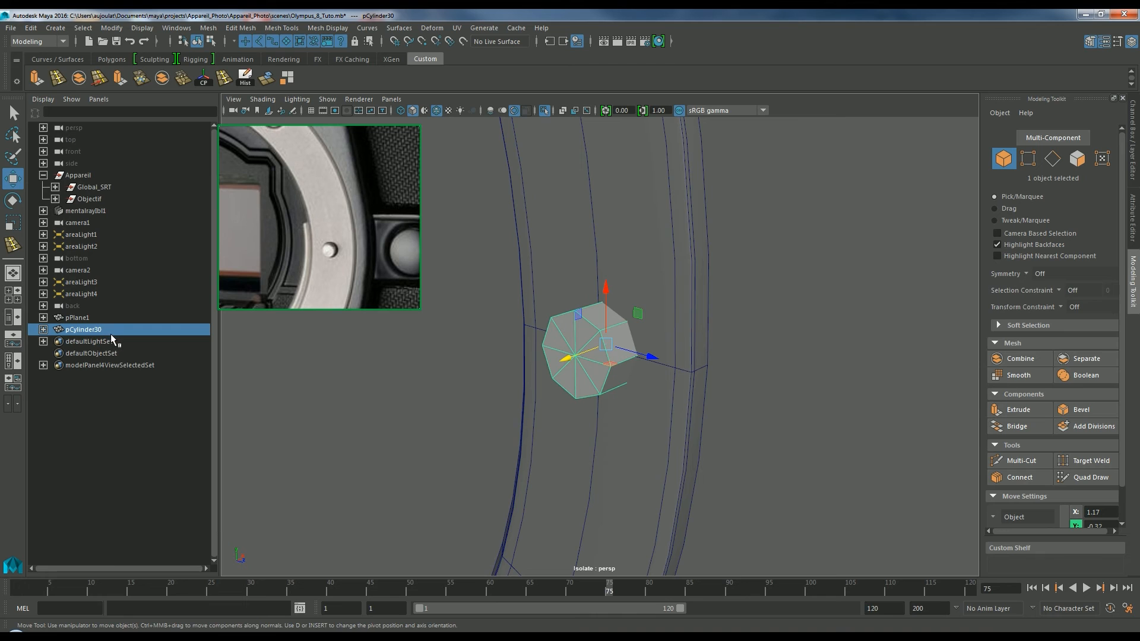
pyautogui.hotkey('ctrl', 'd')
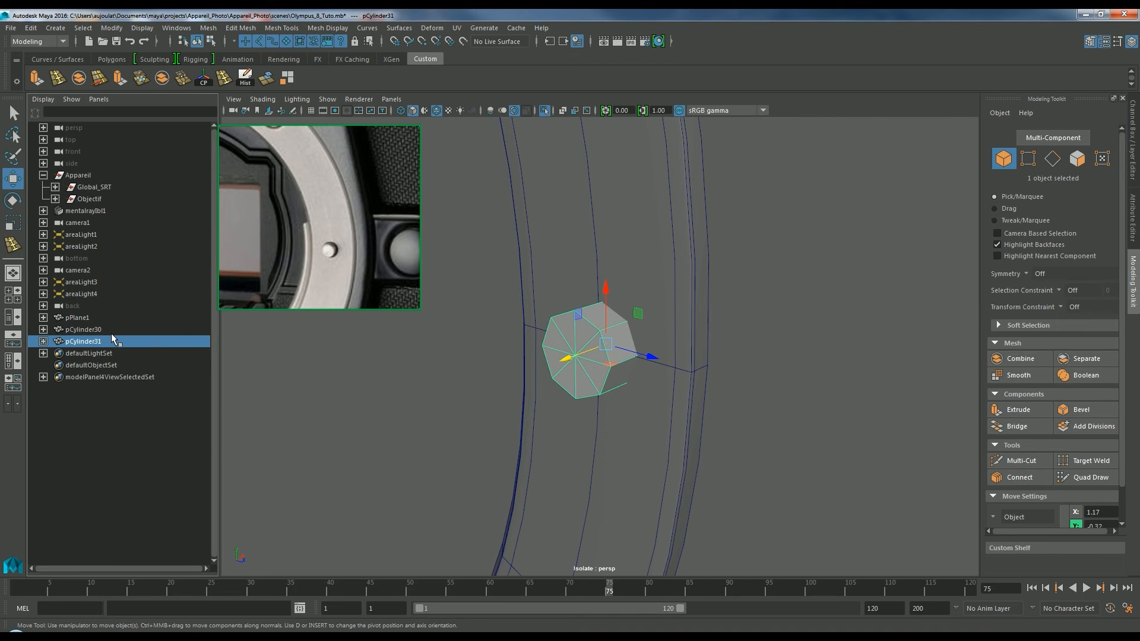
pyautogui.keyDown('alt'); pyautogui.moveTo(806, 337); pyautogui.dragTo(791, 338); pyautogui.keyUp('alt')
pyautogui.hotkey('ctrl', 's')
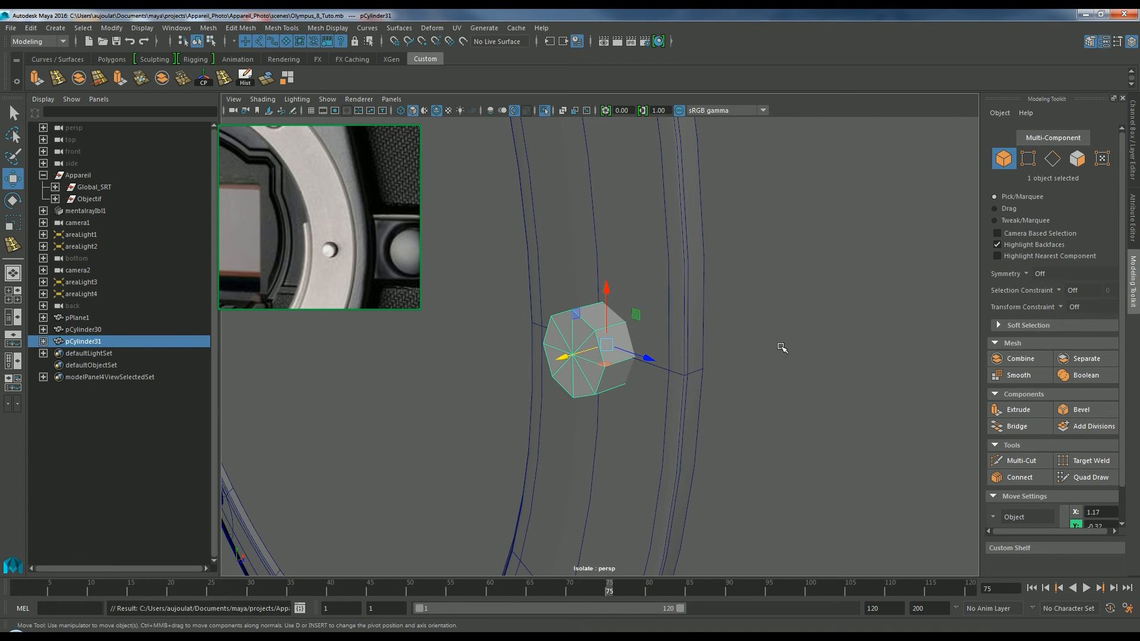
# - Subtract pCylinder30 from the mount ring with a Boolean Difference, keeping the ring and cylinder isolated
pyautogui.click(651, 281)
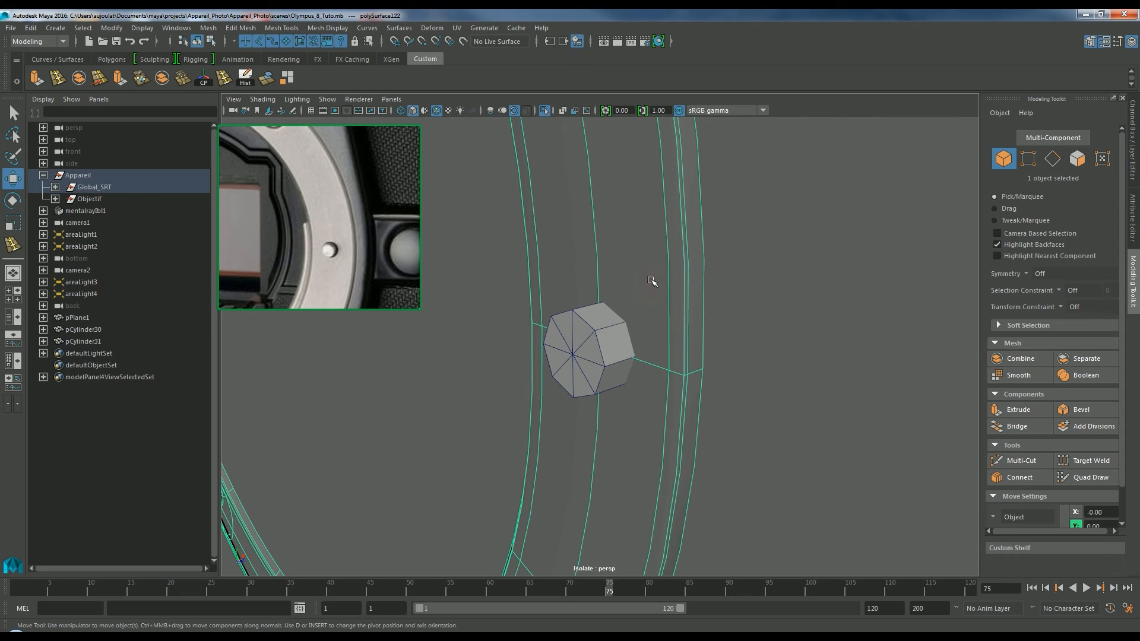
pyautogui.keyDown('ctrl'); pyautogui.click(94, 330); pyautogui.keyUp('ctrl')
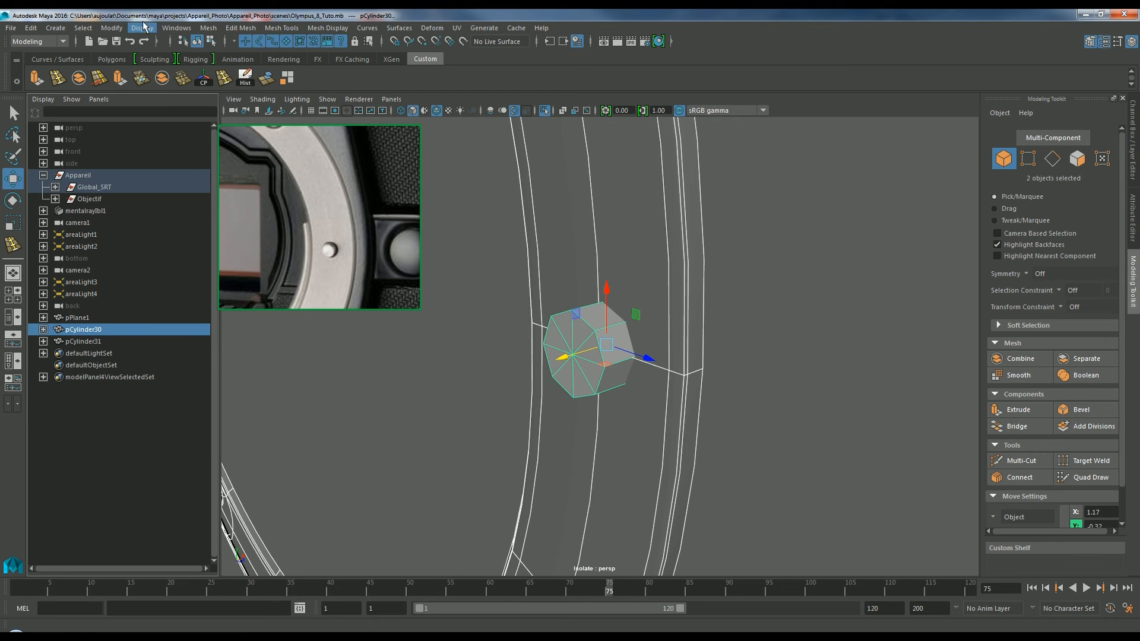
pyautogui.click(207, 28)
pyautogui.moveTo(230, 60)
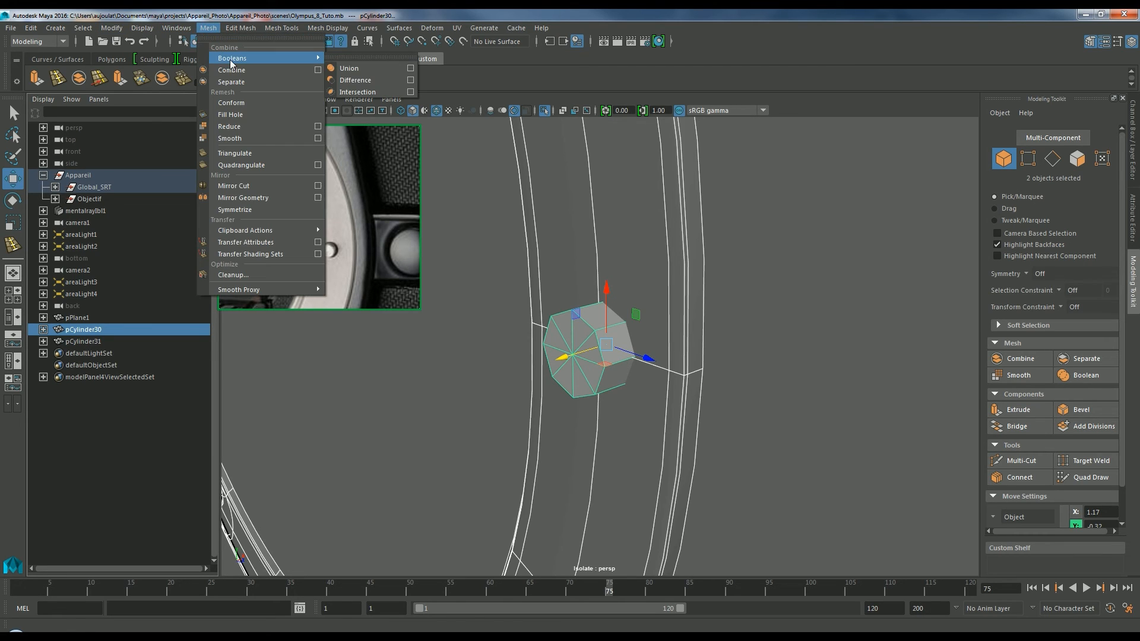
pyautogui.click(357, 81)
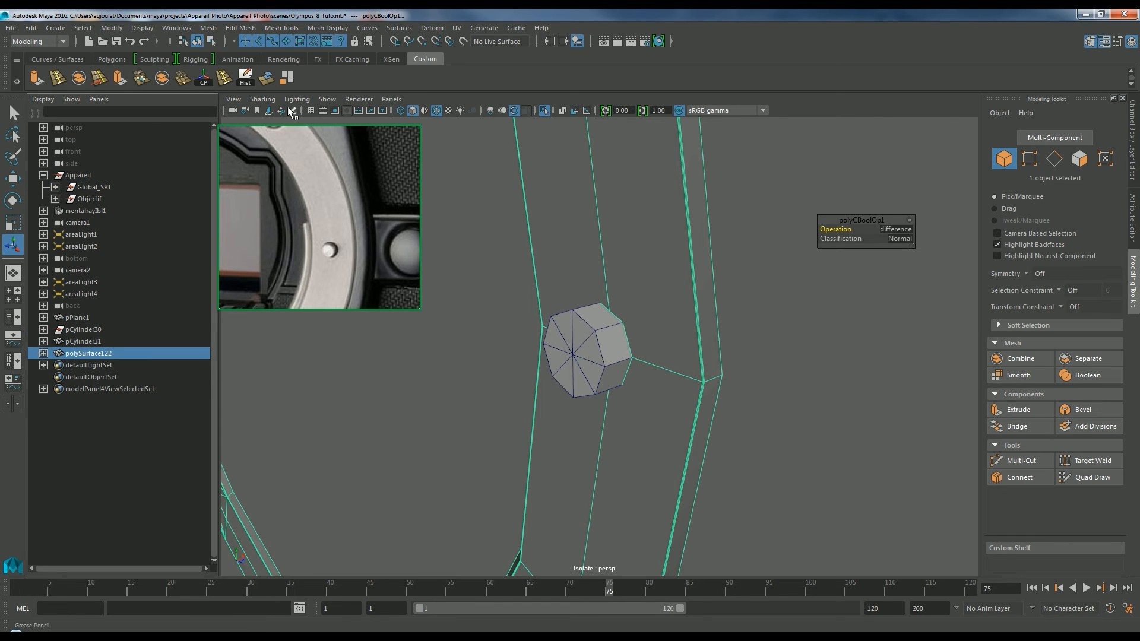
pyautogui.moveTo(636, 280); pyautogui.dragTo(679, 263, button='right')
pyautogui.click(544, 110)
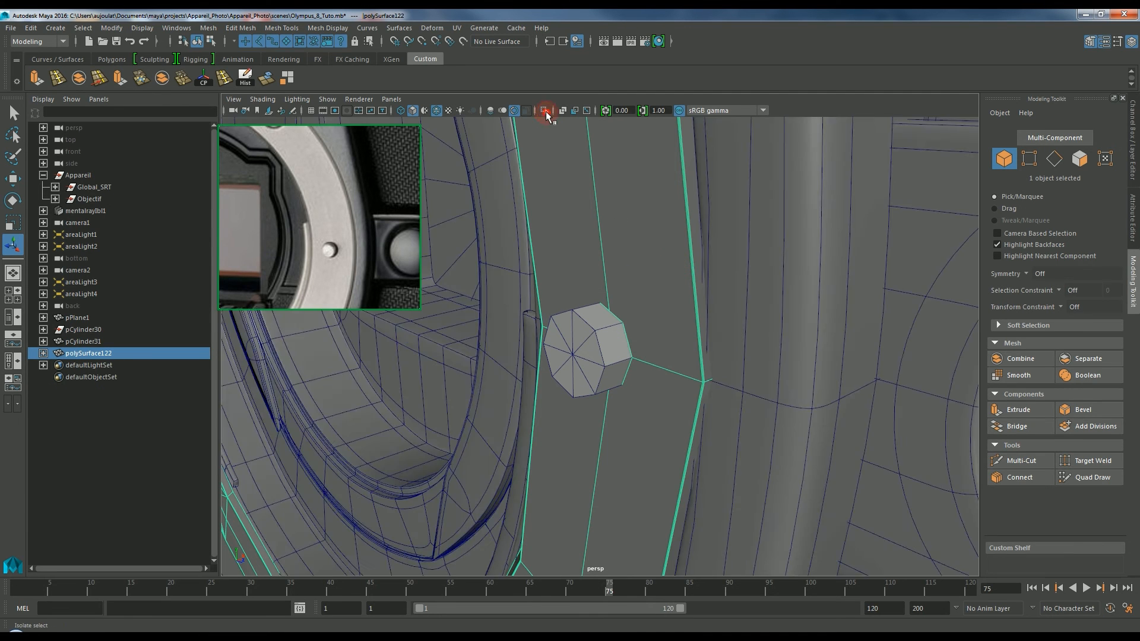
pyautogui.click(544, 111)
# - Delete the four faces inside the octagonal outline cut into the ring
pyautogui.keyDown('alt'); pyautogui.moveTo(606, 351); pyautogui.dragTo(662, 321); pyautogui.keyUp('alt')
pyautogui.press('F11')
pyautogui.click(586, 330)
pyautogui.keyDown('shift'); pyautogui.click(596, 362); pyautogui.keyUp('shift')
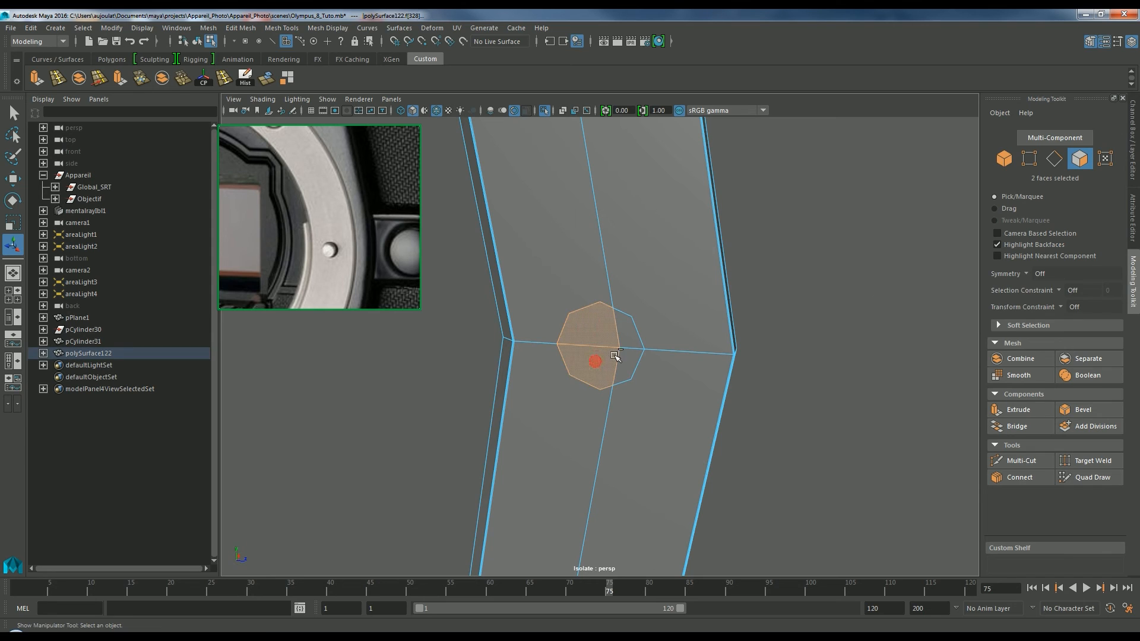
pyautogui.keyDown('shift'); pyautogui.click(621, 356); pyautogui.keyUp('shift')
pyautogui.keyDown('shift'); pyautogui.click(623, 333); pyautogui.keyUp('shift')
pyautogui.press('Delete')
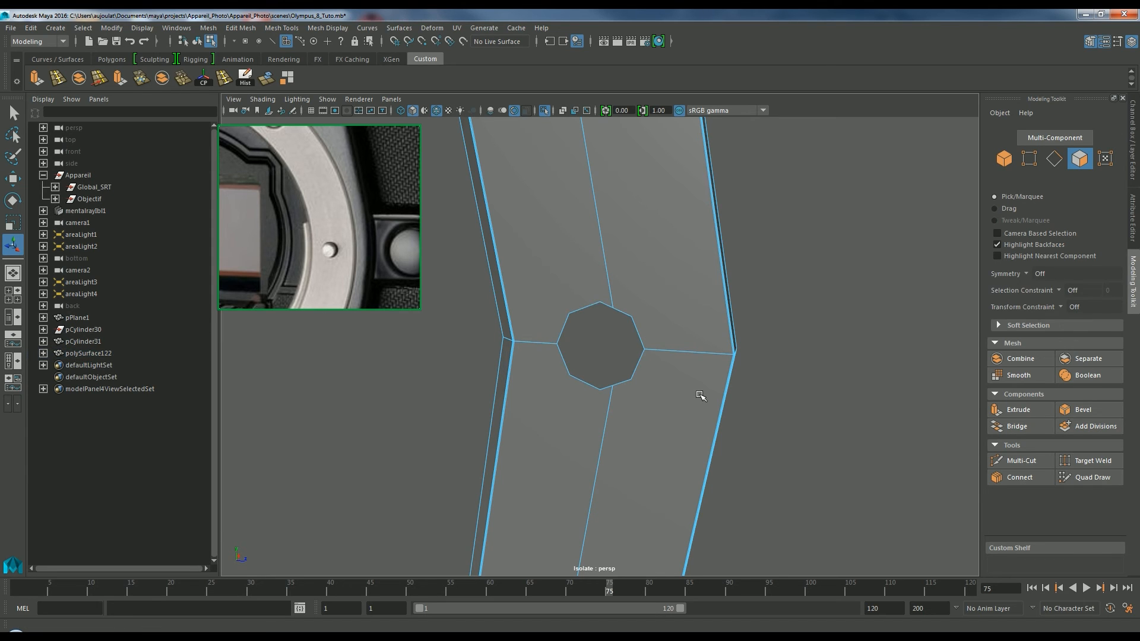
pyautogui.keyDown('alt'); pyautogui.moveTo(688, 382); pyautogui.dragTo(647, 363); pyautogui.keyUp('alt')
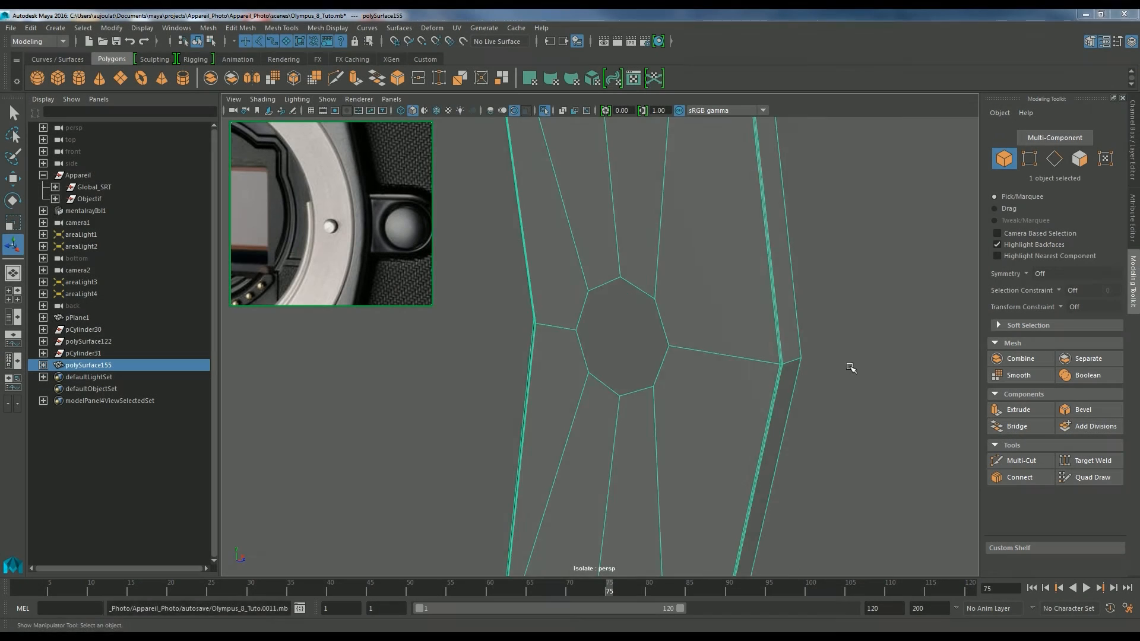
# - Extrude the border edges of the octagonal hole and pull them outward to form the pin's side wall
pyautogui.moveTo(847, 364)
pyautogui.keyDown('alt'); pyautogui.mouseDown()
pyautogui.moveTo(862, 366)
pyautogui.moveTo(847, 364)
pyautogui.mouseUp(); pyautogui.keyUp('alt')
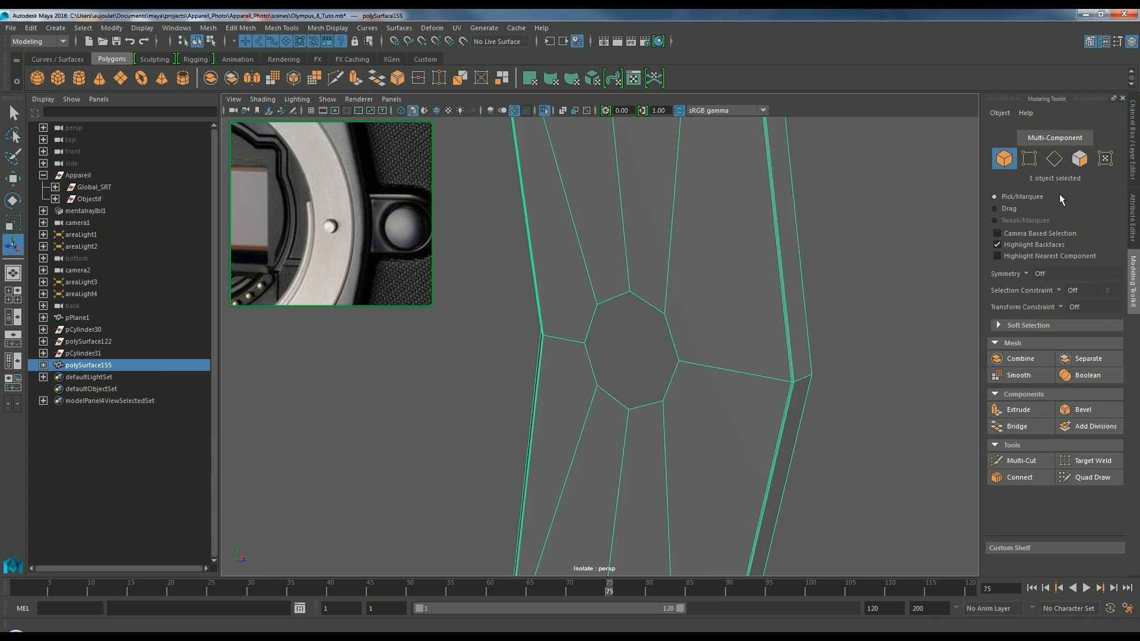
pyautogui.click(1060, 166)
pyautogui.doubleClick(652, 305)
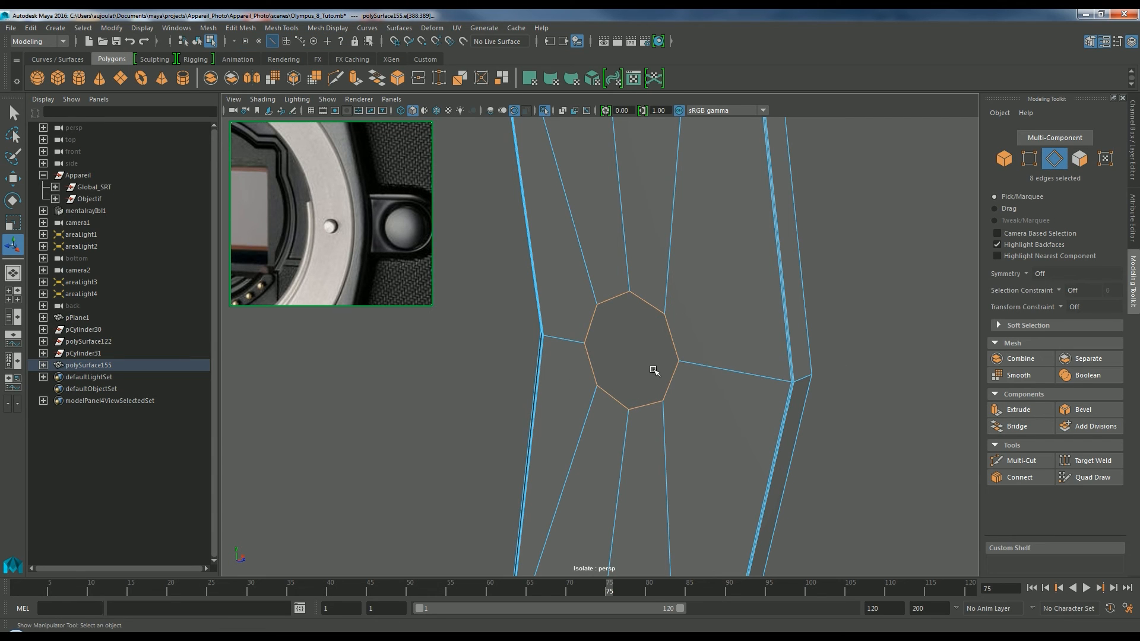
pyautogui.click(988, 409)
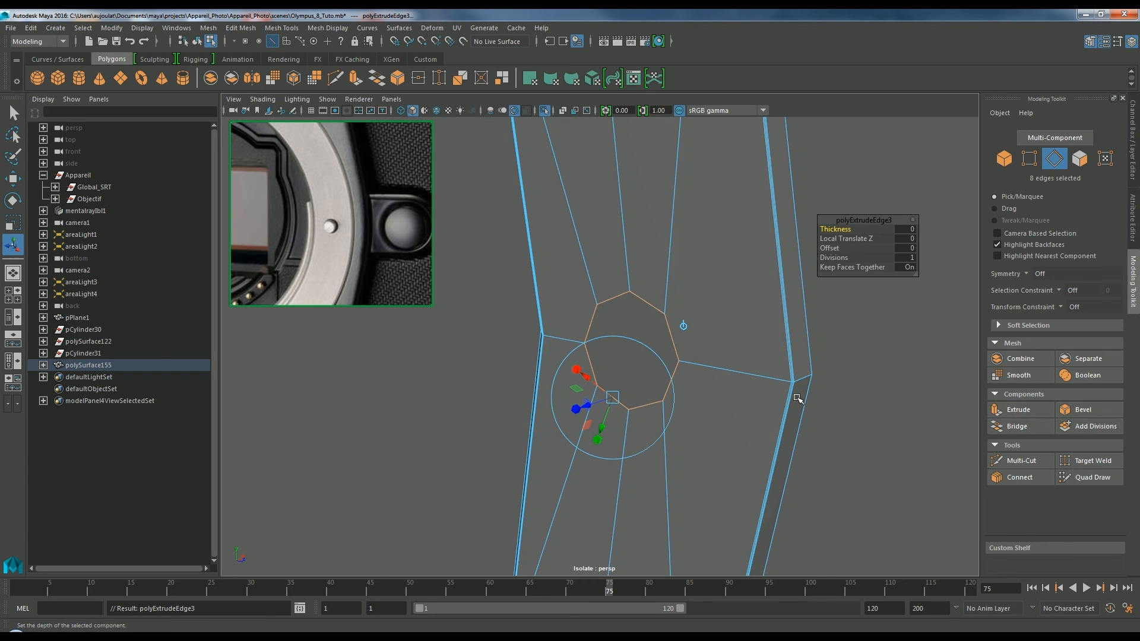
pyautogui.press('w')
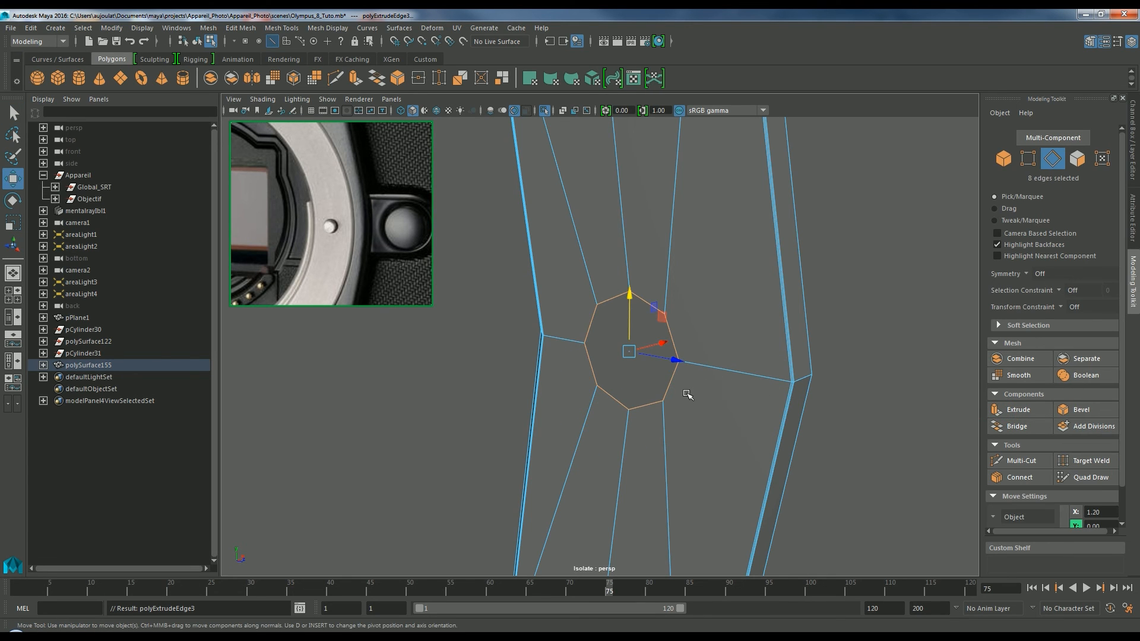
pyautogui.press('f')
pyautogui.scroll(-5, 746, 401)
pyautogui.keyDown('alt'); pyautogui.moveTo(730, 400); pyautogui.dragTo(615, 347); pyautogui.keyUp('alt')
pyautogui.click(804, 349)
pyautogui.keyDown('alt'); pyautogui.moveTo(804, 348); pyautogui.dragTo(774, 352); pyautogui.keyUp('alt')
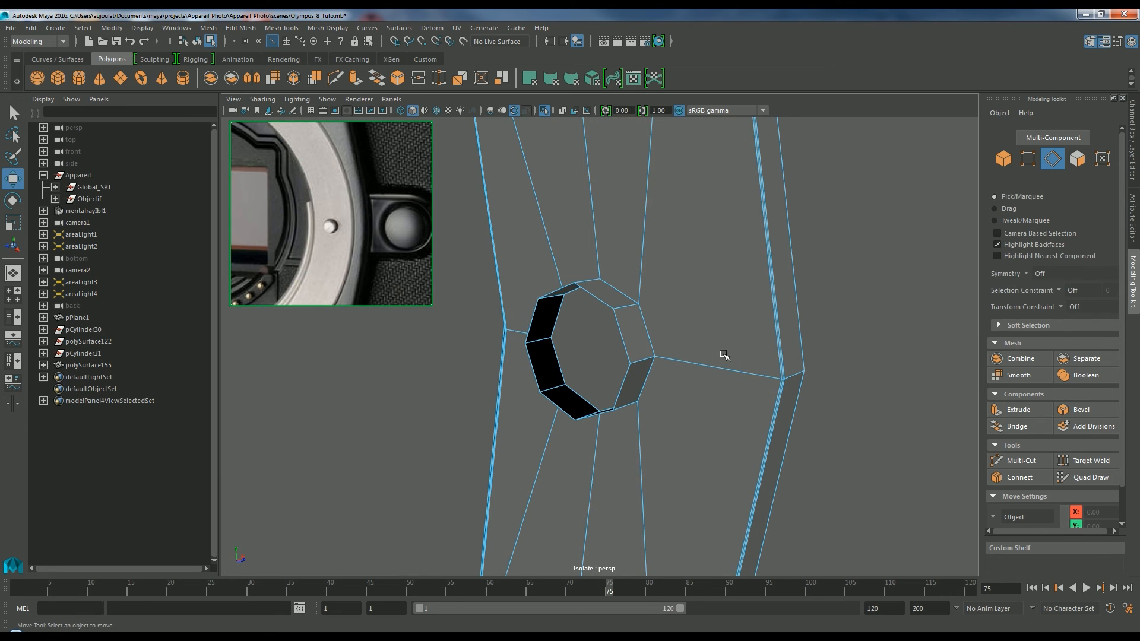
pyautogui.keyDown('alt'); pyautogui.moveTo(724, 355); pyautogui.dragTo(778, 343, button='middle'); pyautogui.keyUp('alt')
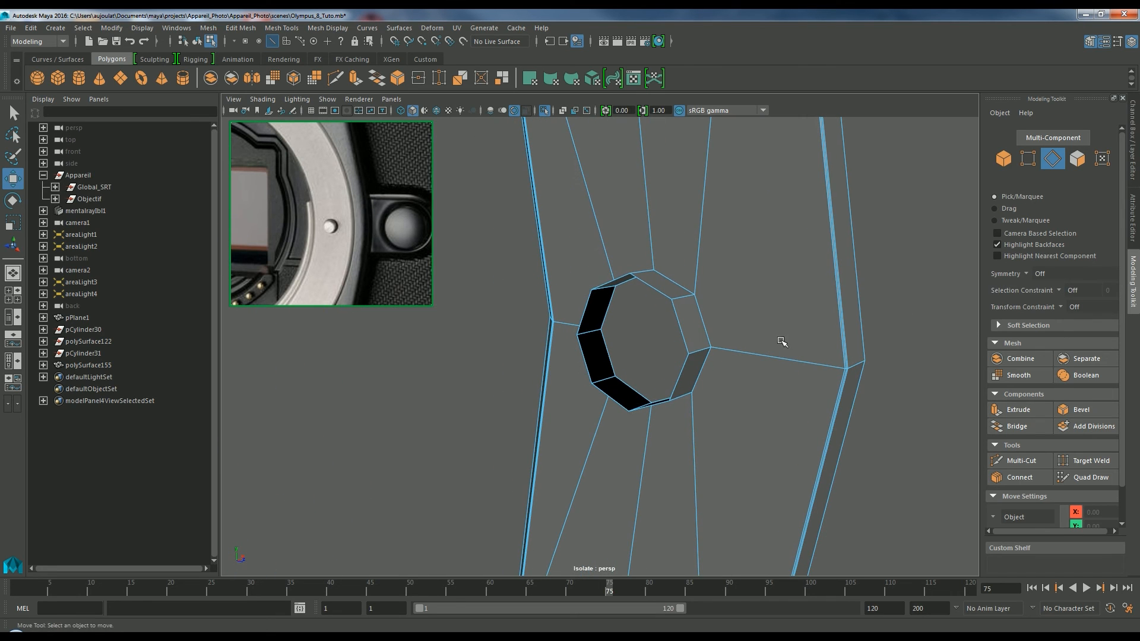
# - Cap the pin's open end by bridging two opposite border edges and closing the gaps on both sides
pyautogui.click(682, 326)
pyautogui.keyDown('alt'); pyautogui.moveTo(655, 343); pyautogui.dragTo(668, 359); pyautogui.keyUp('alt')
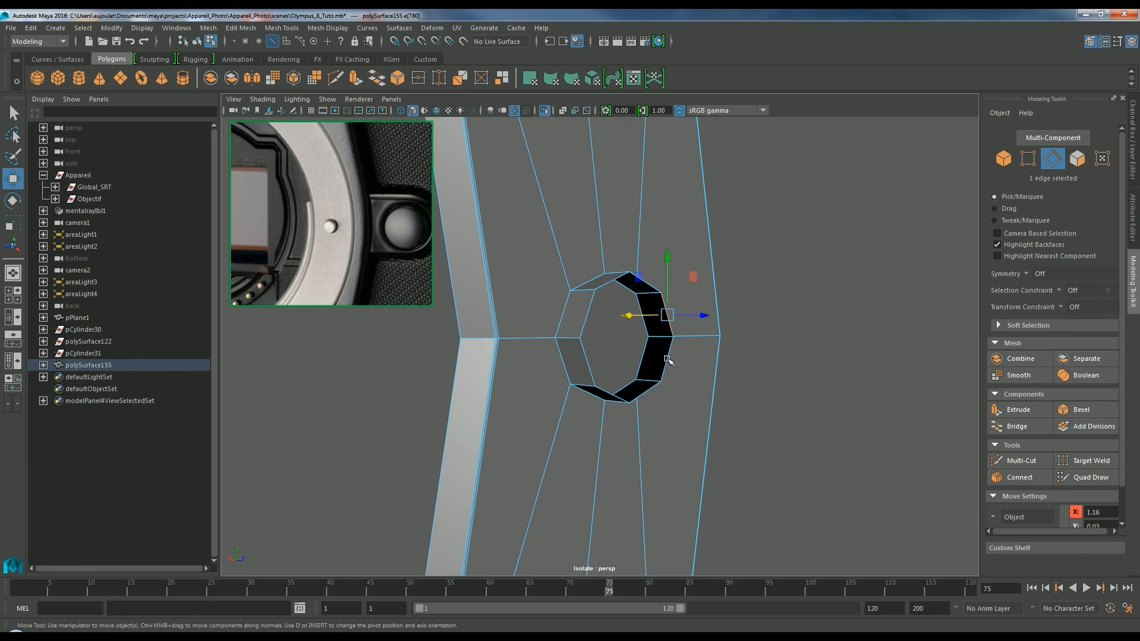
pyautogui.keyDown('shift'); pyautogui.click(588, 366); pyautogui.keyUp('shift')
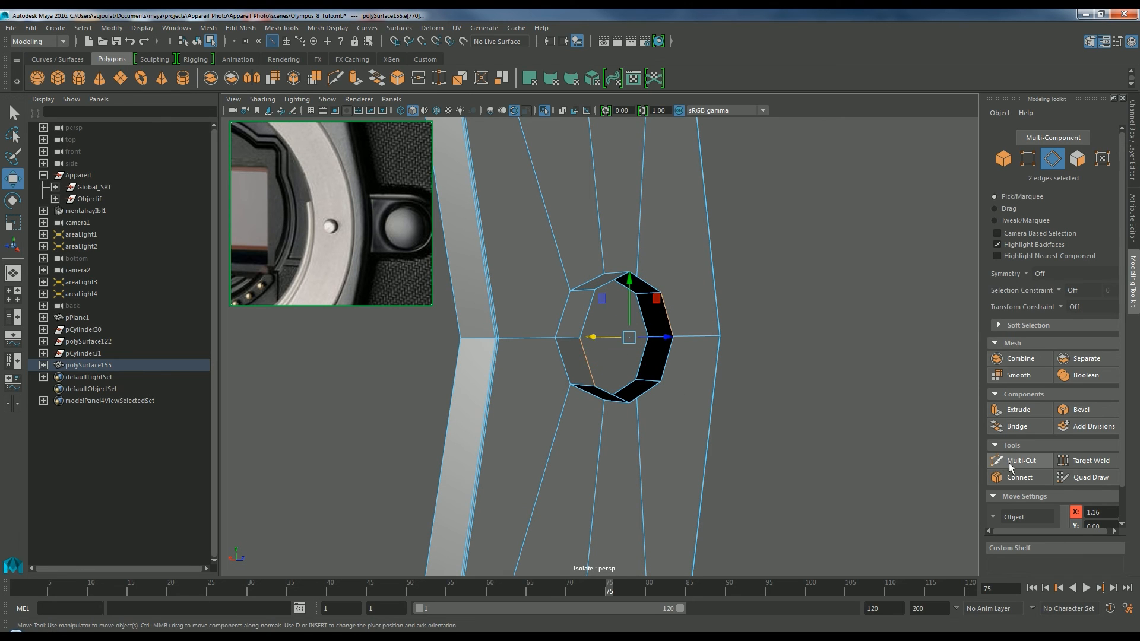
pyautogui.click(1017, 426)
pyautogui.keyDown('alt'); pyautogui.moveTo(772, 418); pyautogui.dragTo(738, 422); pyautogui.keyUp('alt')
pyautogui.click(631, 317)
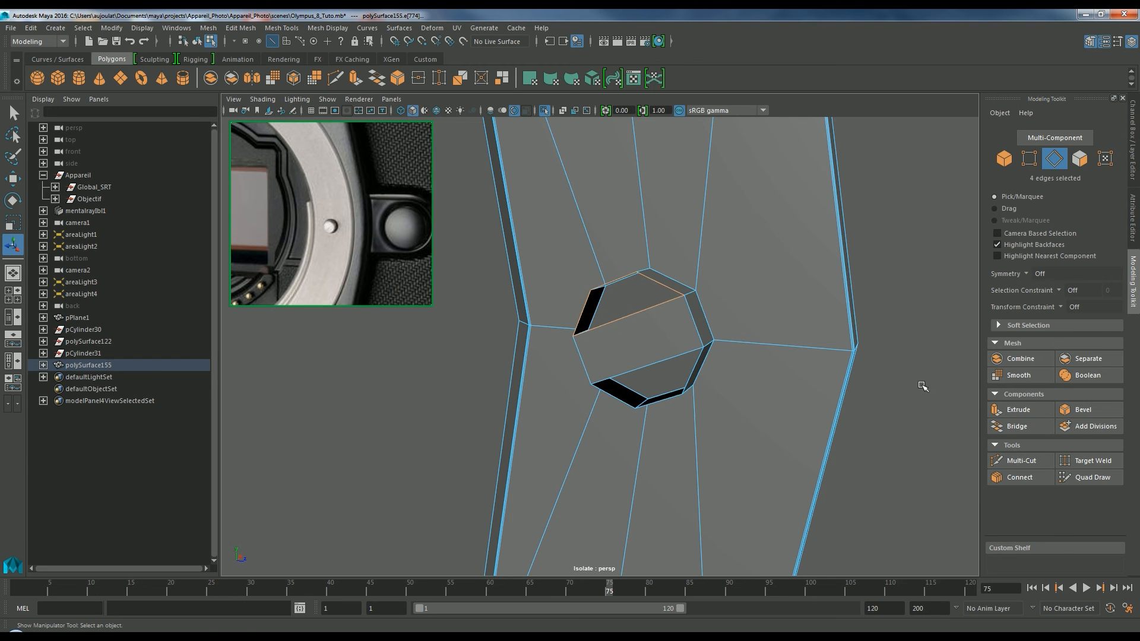
pyautogui.keyDown('alt'); pyautogui.moveTo(898, 428); pyautogui.dragTo(683, 376); pyautogui.keyUp('alt')
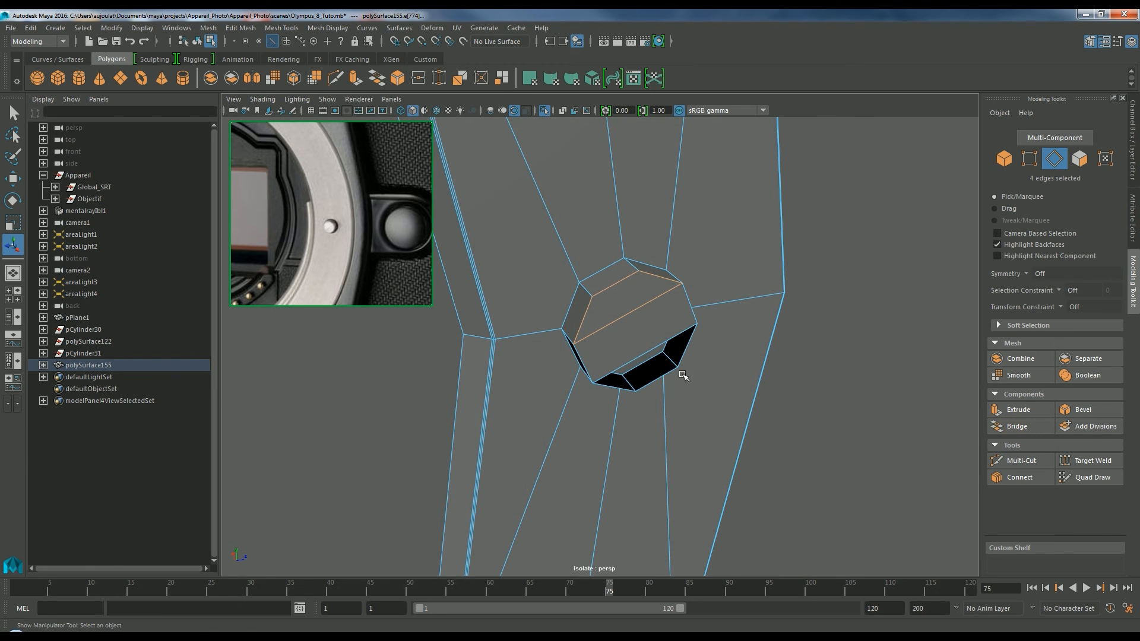
pyautogui.click(646, 353)
pyautogui.click(1017, 426)
# - Delete the two parallel edges crossing the pin's cap to leave a single octagonal face
pyautogui.keyDown('alt'); pyautogui.moveTo(859, 426); pyautogui.dragTo(895, 408); pyautogui.keyUp('alt')
pyautogui.click(665, 355)
pyautogui.keyDown('shift'); pyautogui.click(635, 310); pyautogui.keyUp('shift')
pyautogui.keyDown('alt'); pyautogui.moveTo(635, 310); pyautogui.dragTo(796, 387); pyautogui.keyUp('alt')
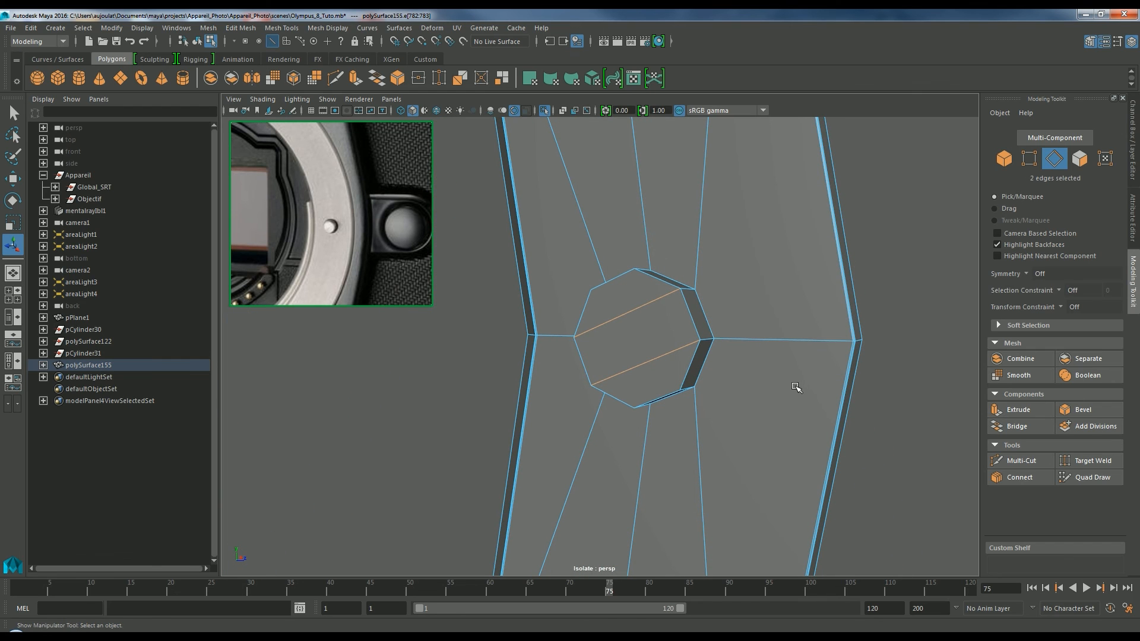
pyautogui.press('Delete')
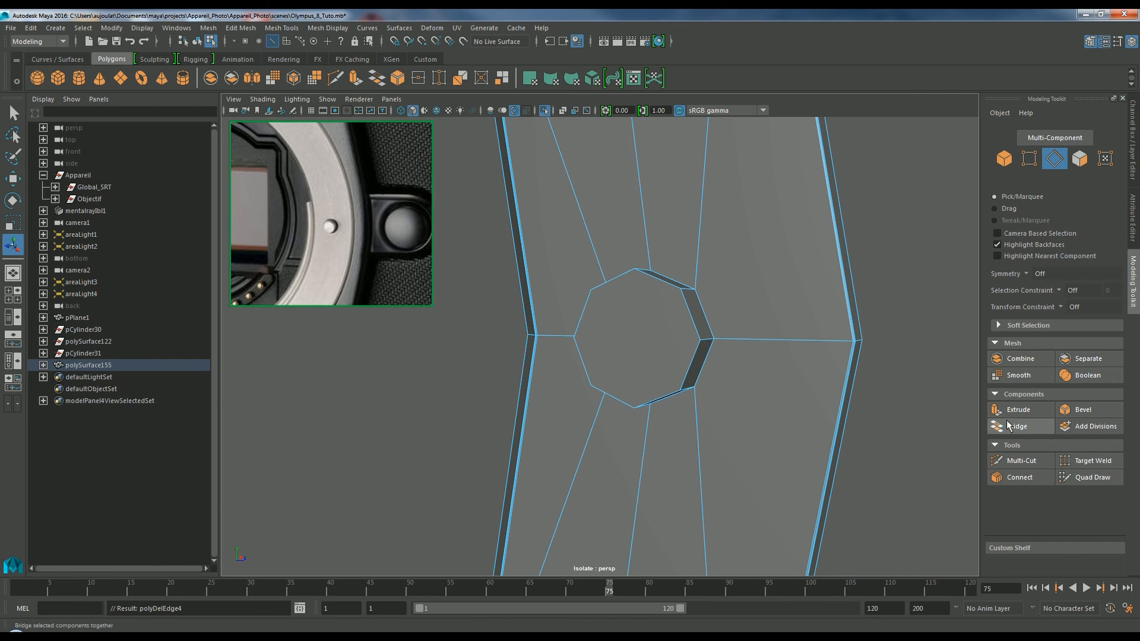
# - Cut a diagonal edge between two opposite corners of the pin's cap with Multi-Cut
pyautogui.click(1021, 460)
pyautogui.keyDown('alt'); pyautogui.moveTo(771, 415); pyautogui.dragTo(598, 386); pyautogui.keyUp('alt')
pyautogui.click(683, 295)
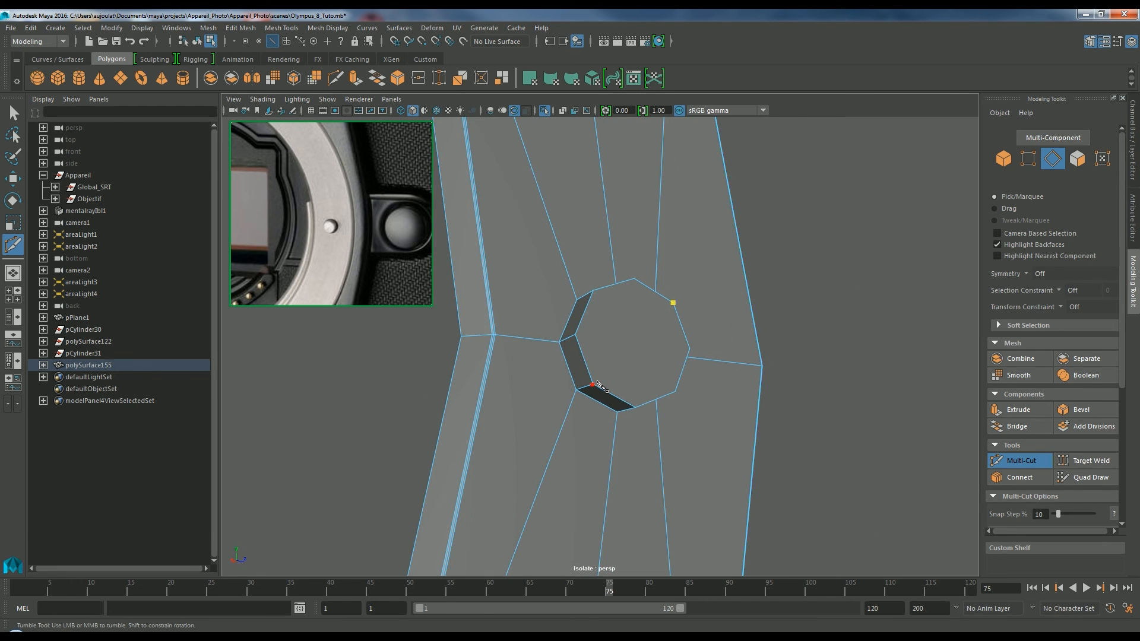
pyautogui.click(598, 383)
pyautogui.rightClick(597, 383)
# - Connect the remaining opposite corners of the cap with Multi-Cut edges that cross at its centre
pyautogui.click(593, 291)
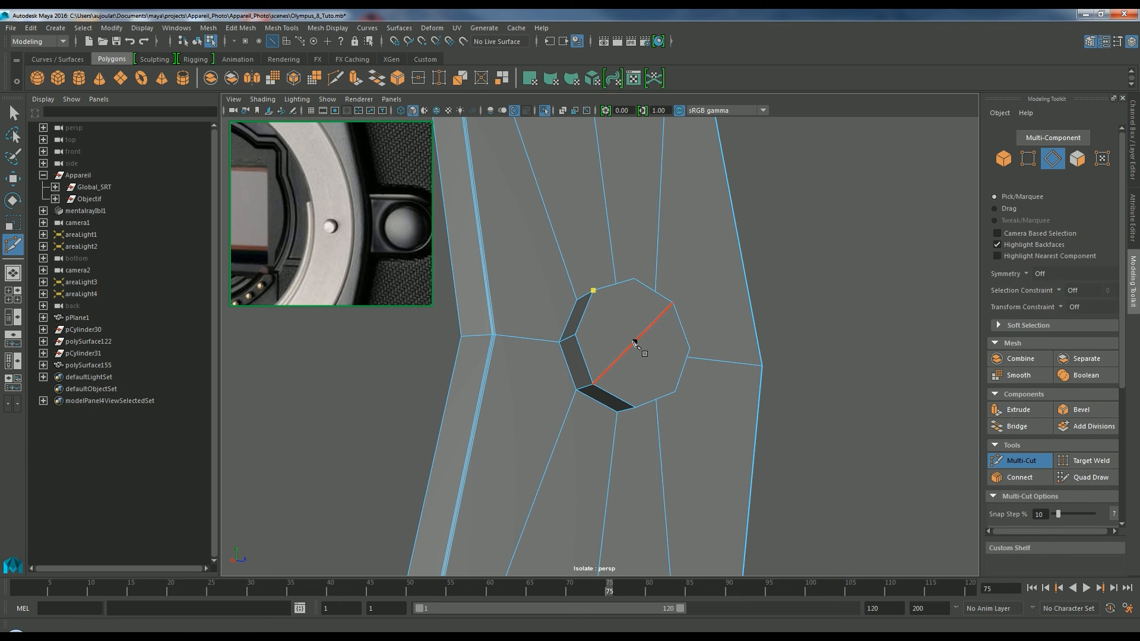
pyautogui.click(670, 391)
pyautogui.keyDown('alt'); pyautogui.moveTo(816, 410); pyautogui.dragTo(801, 417); pyautogui.keyUp('alt')
pyautogui.keyDown('alt'); pyautogui.moveTo(882, 422); pyautogui.dragTo(853, 432); pyautogui.keyUp('alt')
pyautogui.hotkey('ctrl', 'z')
pyautogui.hotkey('ctrl', 'a')
pyautogui.keyDown('alt'); pyautogui.moveTo(648, 383); pyautogui.dragTo(564, 312); pyautogui.keyUp('alt')
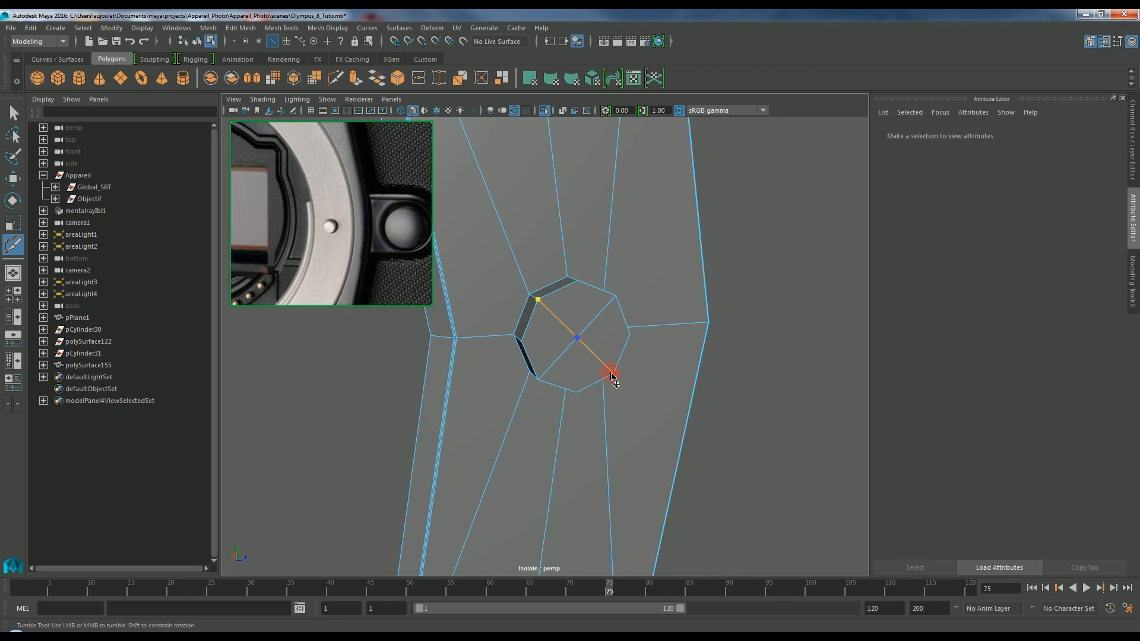
pyautogui.keyDown('alt'); pyautogui.moveTo(612, 375); pyautogui.dragTo(568, 371); pyautogui.keyUp('alt')
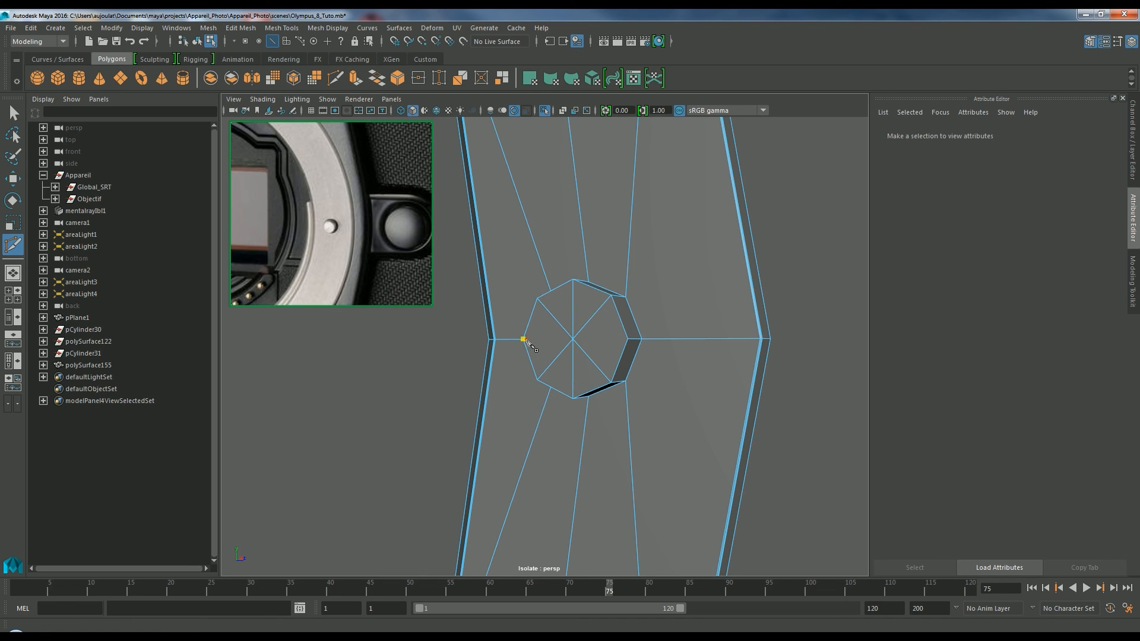
pyautogui.keyDown('alt'); pyautogui.moveTo(626, 344); pyautogui.dragTo(753, 356); pyautogui.keyUp('alt')
# - Leave Multi-Cut and display the ring with its pin in smooth mesh preview
pyautogui.press('t')
pyautogui.click(1132, 284)
pyautogui.keyDown('alt'); pyautogui.moveTo(814, 407); pyautogui.dragTo(878, 397); pyautogui.keyUp('alt')
pyautogui.press('3')
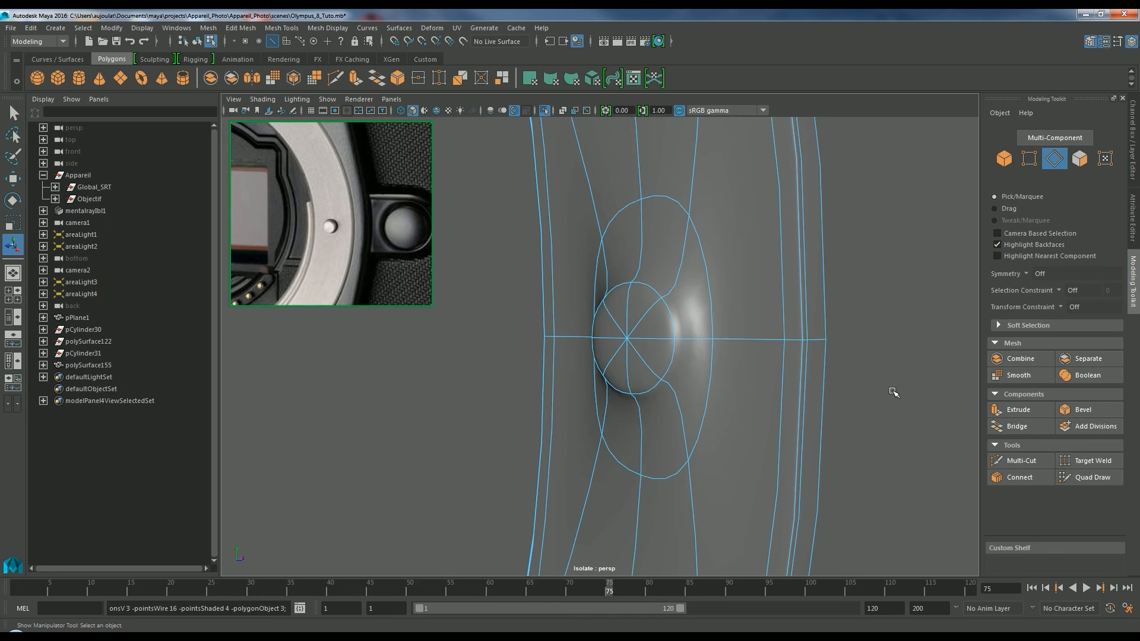
# - Bevel the edge loops around the pin's cap and base with a fraction of 0.224 and 2 segments
pyautogui.moveTo(781, 400)
pyautogui.keyDown('alt'); pyautogui.mouseDown()
pyautogui.moveTo(936, 400)
pyautogui.moveTo(771, 386)
pyautogui.moveTo(782, 407)
pyautogui.mouseUp(); pyautogui.keyUp('alt')
pyautogui.press('1')
pyautogui.keyDown('alt'); pyautogui.moveTo(705, 355); pyautogui.dragTo(662, 330); pyautogui.keyUp('alt')
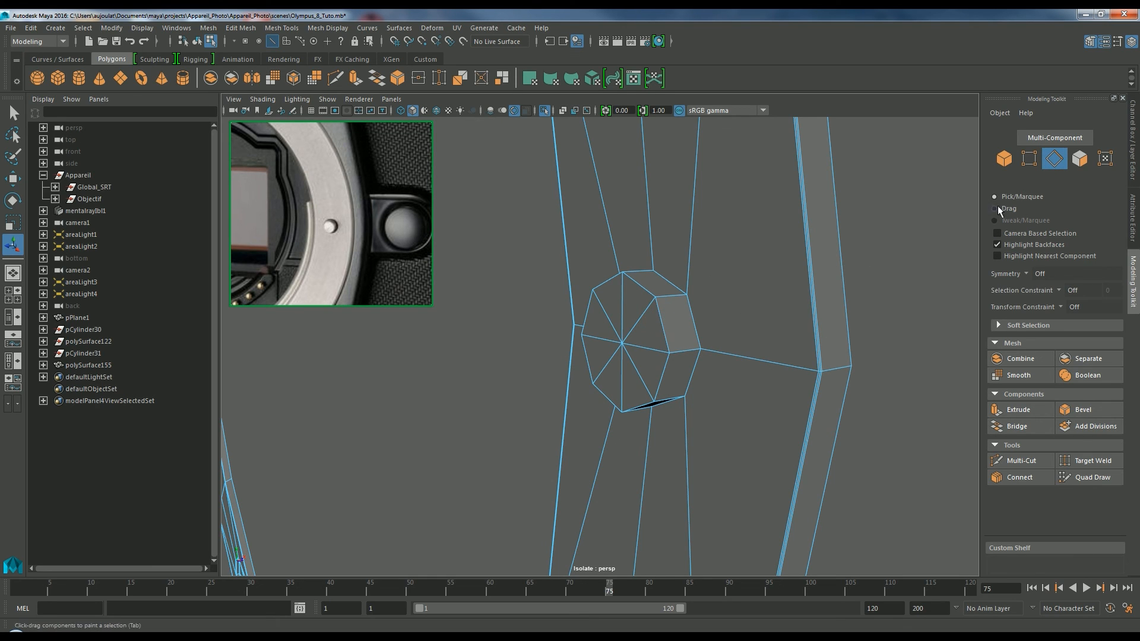
pyautogui.doubleClick(663, 327)
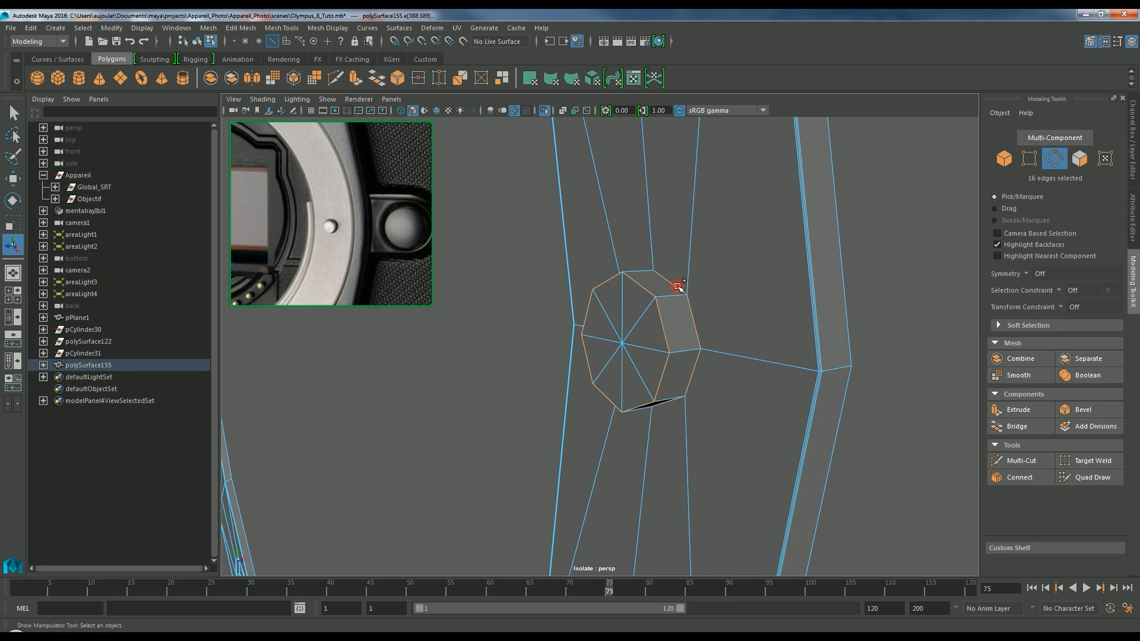
pyautogui.moveTo(645, 344)
pyautogui.keyDown('alt'); pyautogui.mouseDown()
pyautogui.moveTo(610, 326)
pyautogui.moveTo(750, 305)
pyautogui.moveTo(656, 292)
pyautogui.moveTo(632, 328)
pyautogui.mouseUp(); pyautogui.keyUp('alt')
pyautogui.click(1082, 409)
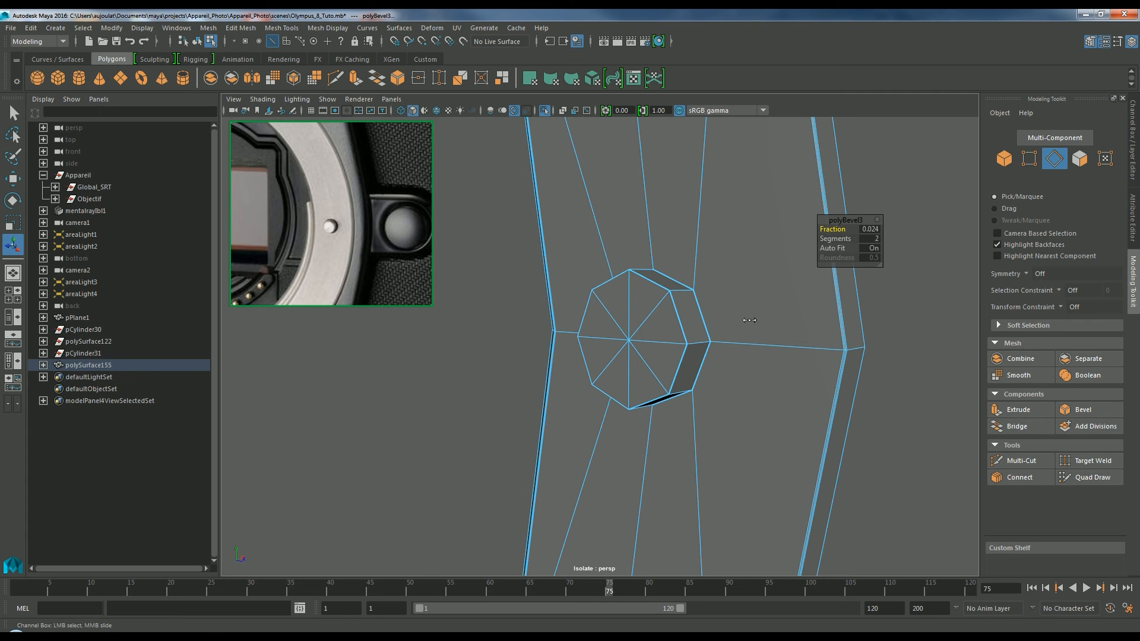
pyautogui.moveTo(749, 320); pyautogui.dragTo(750, 320, button='middle')
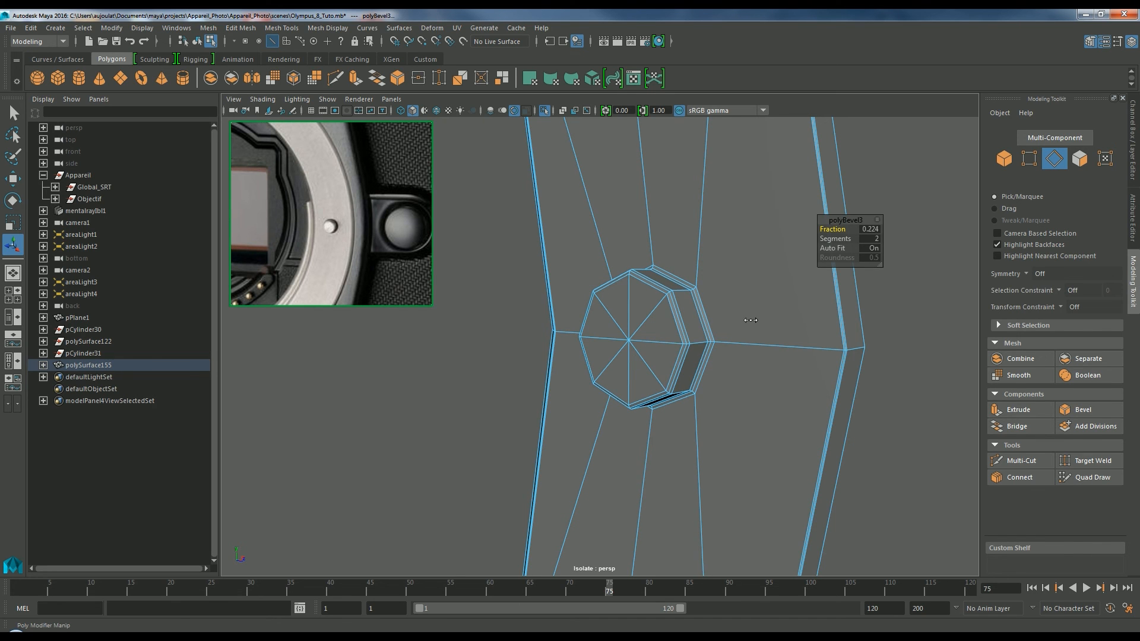
# - Return the ring to object mode, display it in smooth mesh preview and deselect it to check the bevelled pin
pyautogui.keyDown('alt'); pyautogui.moveTo(737, 320); pyautogui.dragTo(584, 309); pyautogui.keyUp('alt')
pyautogui.moveTo(761, 355); pyautogui.dragTo(798, 292, button='right')
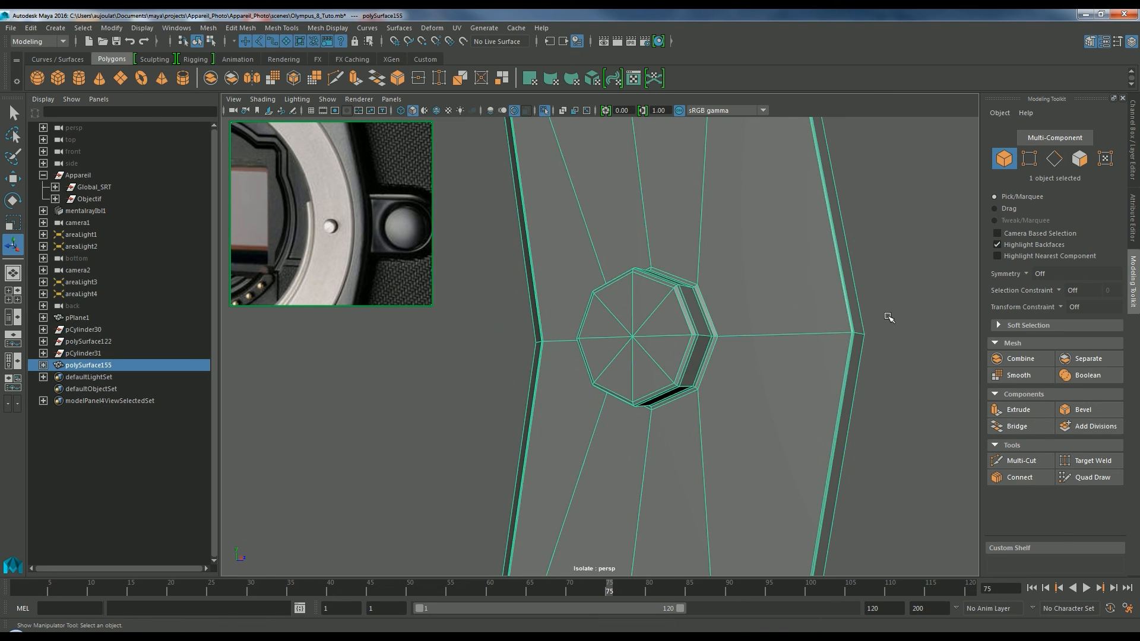
pyautogui.press('3')
pyautogui.scroll(2, 907, 270)
pyautogui.click(936, 317)
pyautogui.scroll(-6, 903, 386)
pyautogui.moveTo(699, 382)
pyautogui.keyDown('alt'); pyautogui.mouseDown()
pyautogui.moveTo(781, 388)
pyautogui.moveTo(801, 346)
pyautogui.moveTo(695, 358)
pyautogui.moveTo(700, 414)
pyautogui.moveTo(765, 412)
pyautogui.moveTo(776, 363)
pyautogui.moveTo(753, 349)
pyautogui.moveTo(715, 354)
pyautogui.moveTo(708, 386)
pyautogui.mouseUp(); pyautogui.keyUp('alt')
pyautogui.scroll(-3, 708, 386)
pyautogui.keyDown('alt'); pyautogui.moveTo(703, 366); pyautogui.dragTo(816, 381, button='middle'); pyautogui.keyUp('alt')
pyautogui.keyDown('alt'); pyautogui.moveTo(703, 386); pyautogui.dragTo(717, 376); pyautogui.keyUp('alt')
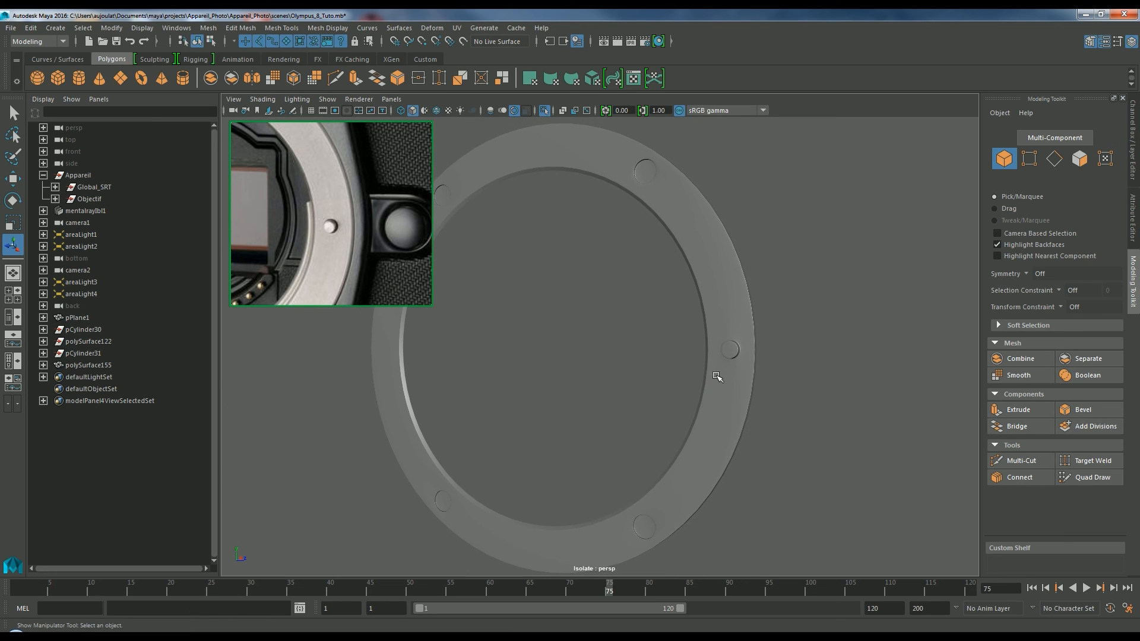
# - Turn off isolation to show the whole camera and examine the finished lens mount from several angles
pyautogui.click(544, 112)
pyautogui.scroll(-3, 773, 338)
pyautogui.keyDown('alt'); pyautogui.moveTo(773, 338); pyautogui.dragTo(730, 344); pyautogui.keyUp('alt')
pyautogui.scroll(-4, 747, 359)
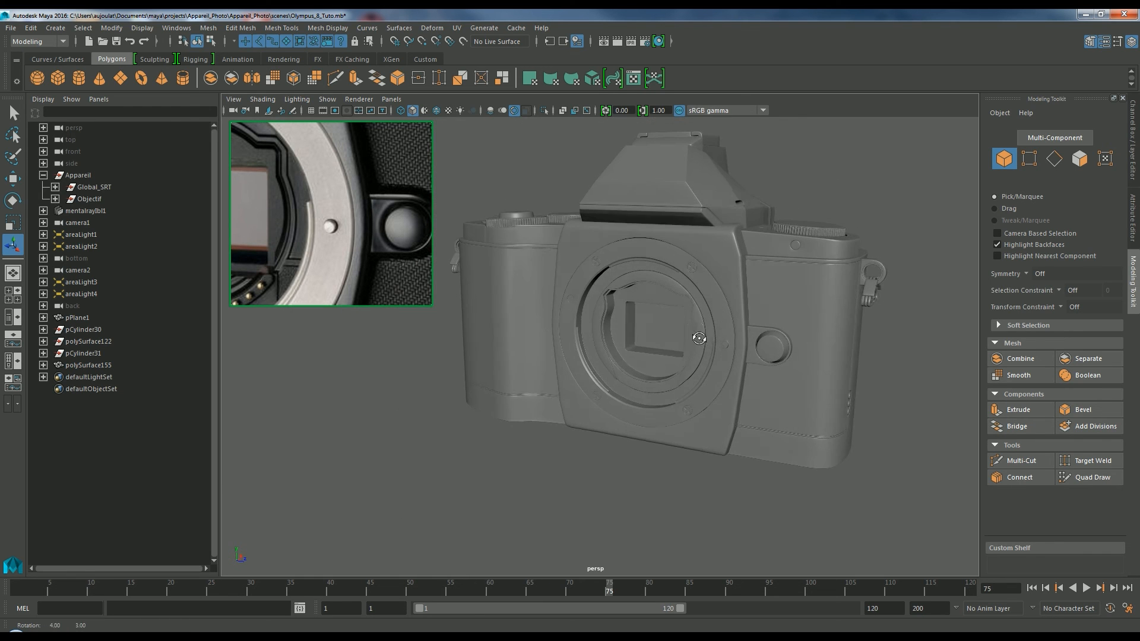
pyautogui.scroll(2, 827, 361)
pyautogui.keyDown('alt'); pyautogui.moveTo(827, 361); pyautogui.dragTo(733, 335); pyautogui.keyUp('alt')
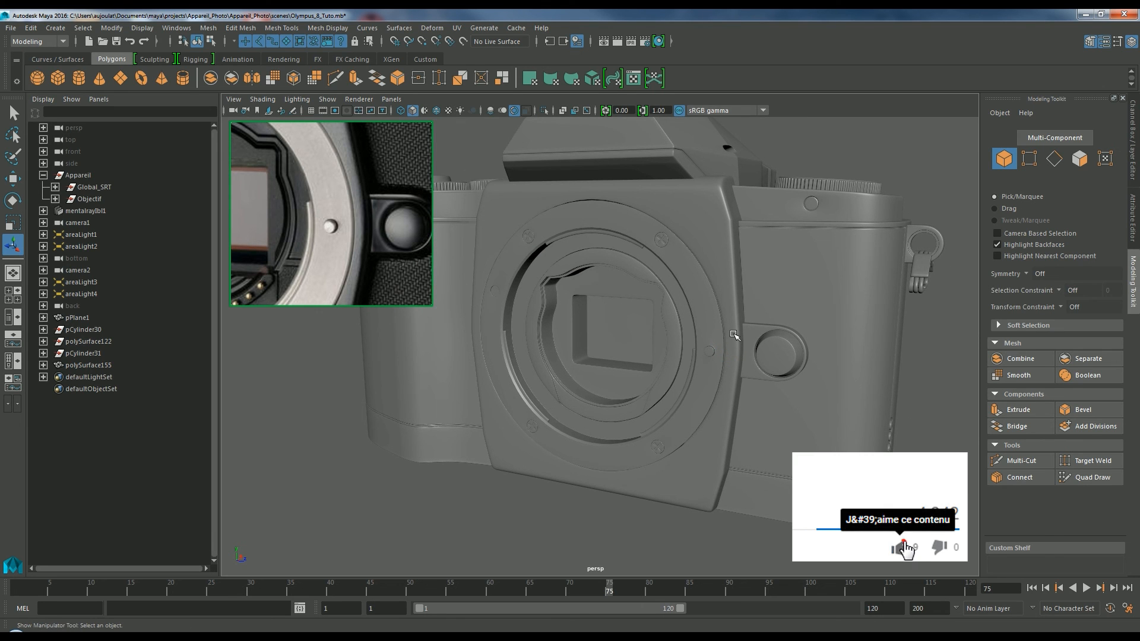
pyautogui.keyDown('alt'); pyautogui.moveTo(726, 278); pyautogui.dragTo(648, 336); pyautogui.keyUp('alt')
pyautogui.keyDown('alt'); pyautogui.moveTo(699, 332); pyautogui.dragTo(694, 318, button='middle'); pyautogui.keyUp('alt')
pyautogui.moveTo(682, 321)
pyautogui.keyDown('alt'); pyautogui.mouseDown()
pyautogui.moveTo(709, 318)
pyautogui.moveTo(679, 333)
pyautogui.mouseUp(); pyautogui.keyUp('alt')
pyautogui.keyDown('alt'); pyautogui.moveTo(705, 331); pyautogui.dragTo(693, 334, button='right'); pyautogui.keyUp('alt')
pyautogui.moveTo(692, 334)
pyautogui.keyDown('alt'); pyautogui.mouseDown()
pyautogui.moveTo(682, 320)
pyautogui.moveTo(675, 331)
pyautogui.moveTo(684, 330)
pyautogui.mouseUp(); pyautogui.keyUp('alt')
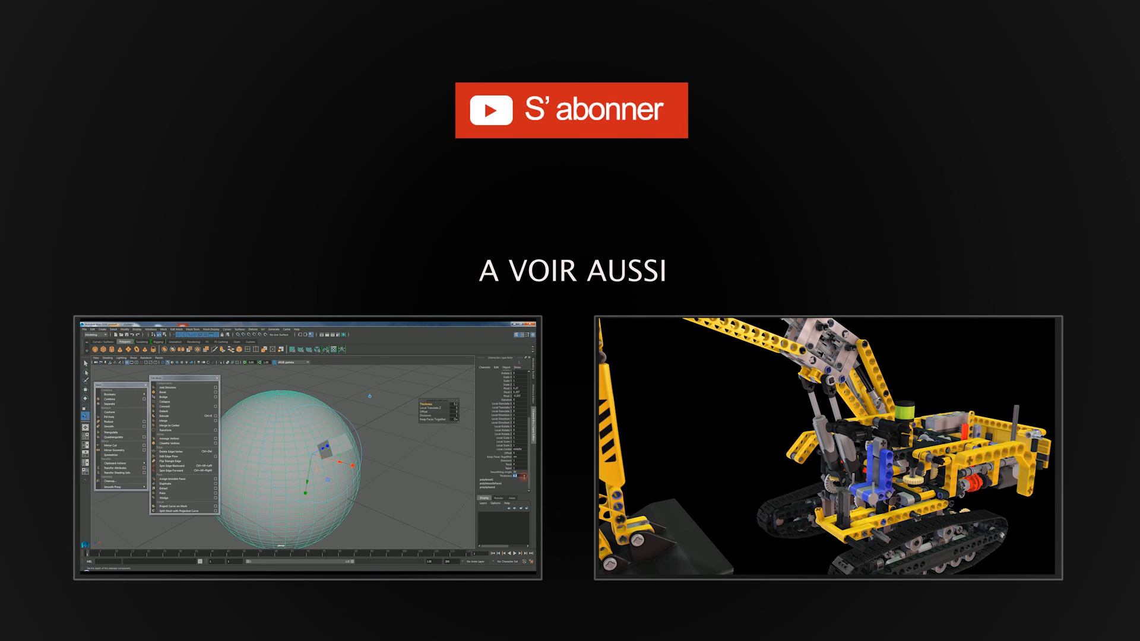